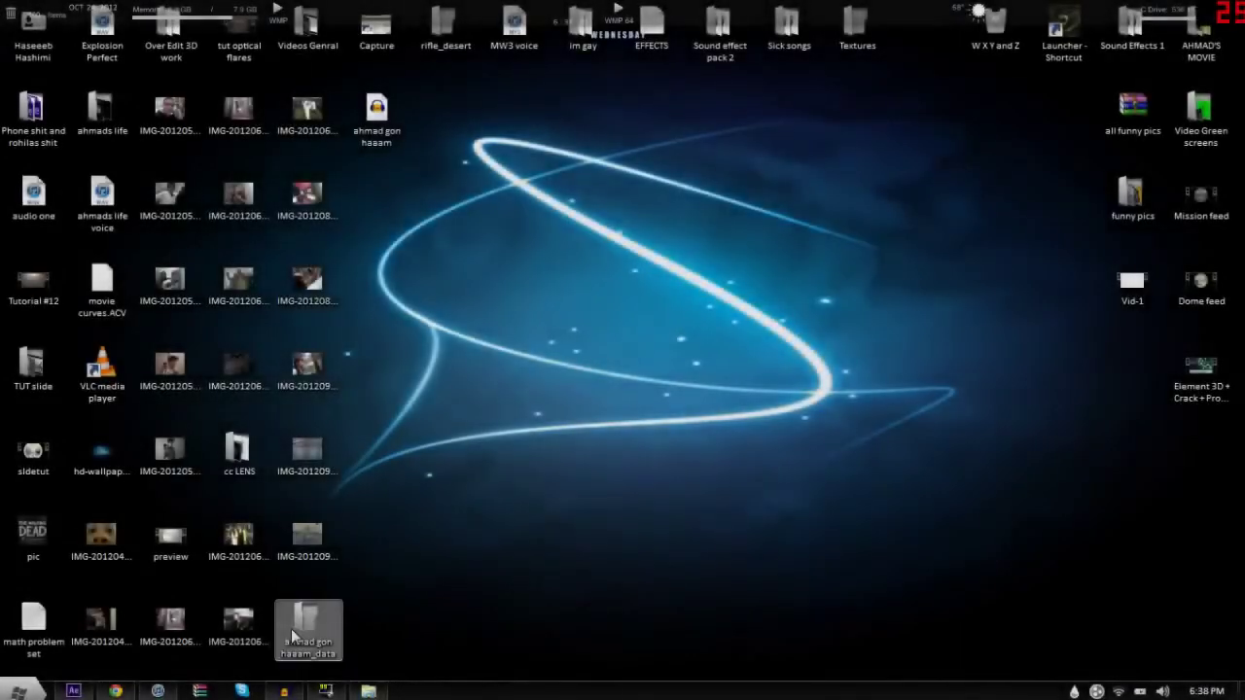
Step: Select all layers in Comp 4 and delete them
left_click(73, 692)
key("ctrl+a")
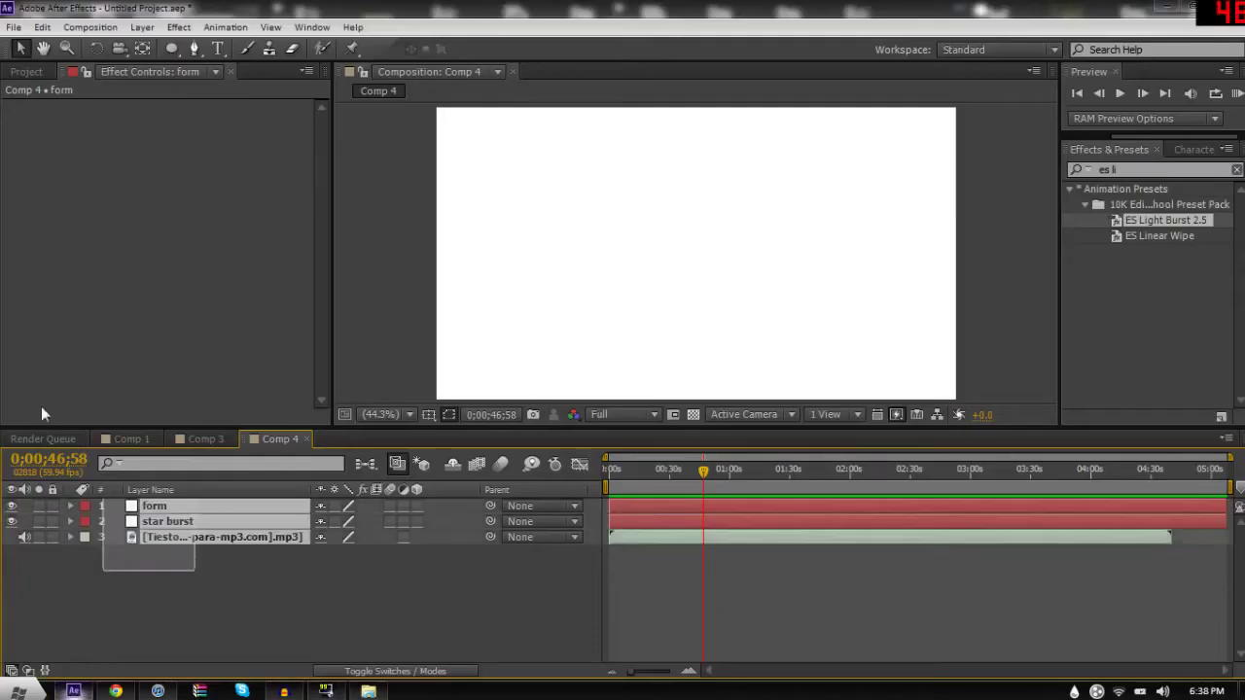
key("Delete")
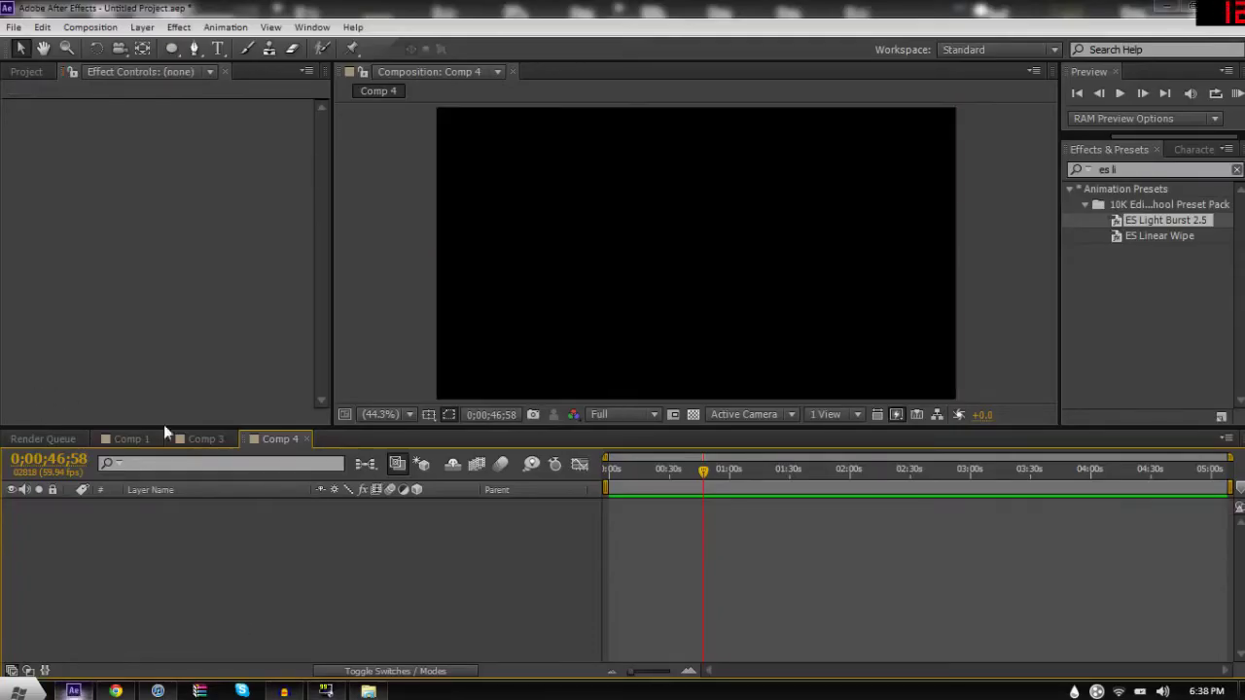
Step: Preview Comp 3's Form particle streams and 'Tutorial #14' title across the timeline
left_click(215, 440)
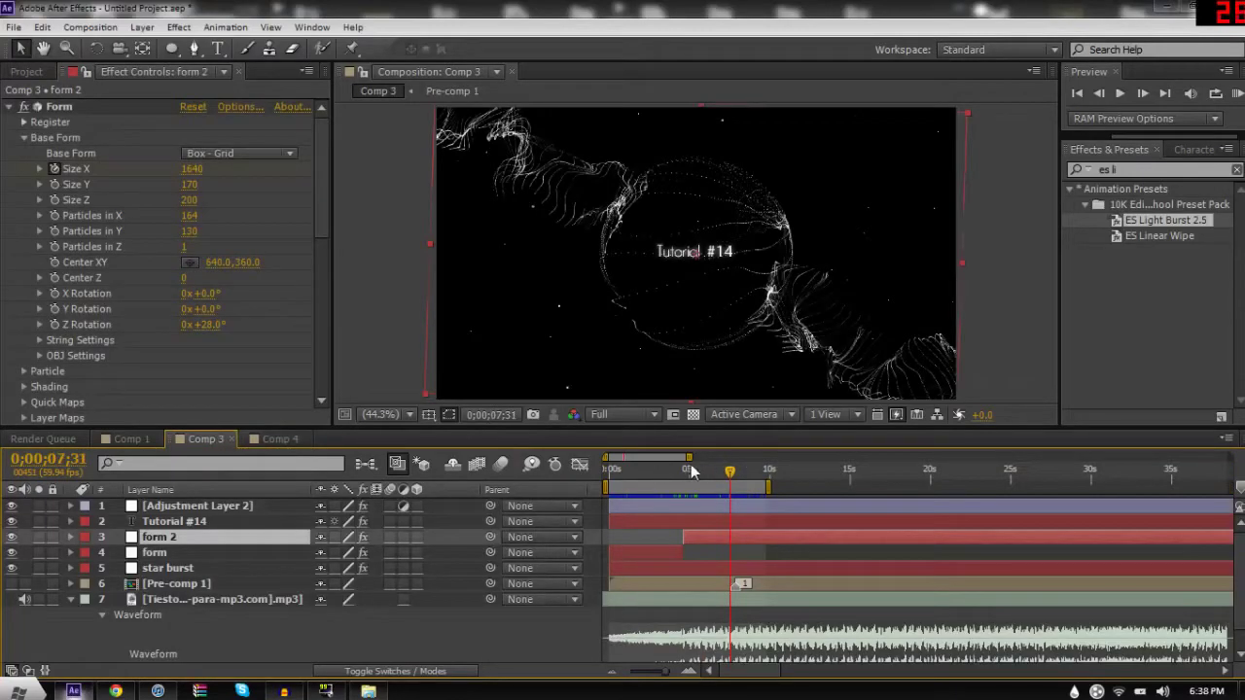
mouse_move(692, 471)
left_mouse_down()
mouse_move(620, 477)
mouse_move(710, 473)
mouse_move(689, 474)
left_mouse_up()
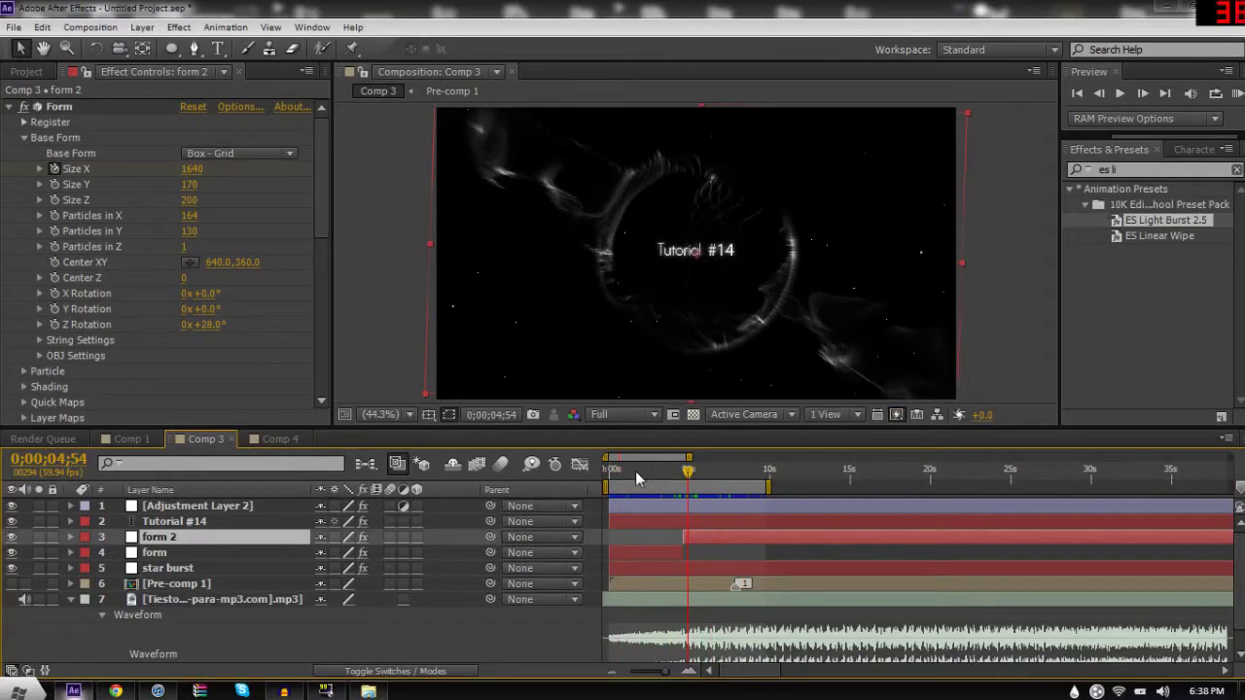
mouse_move(637, 478)
left_mouse_down()
mouse_move(625, 474)
mouse_move(677, 467)
left_mouse_up()
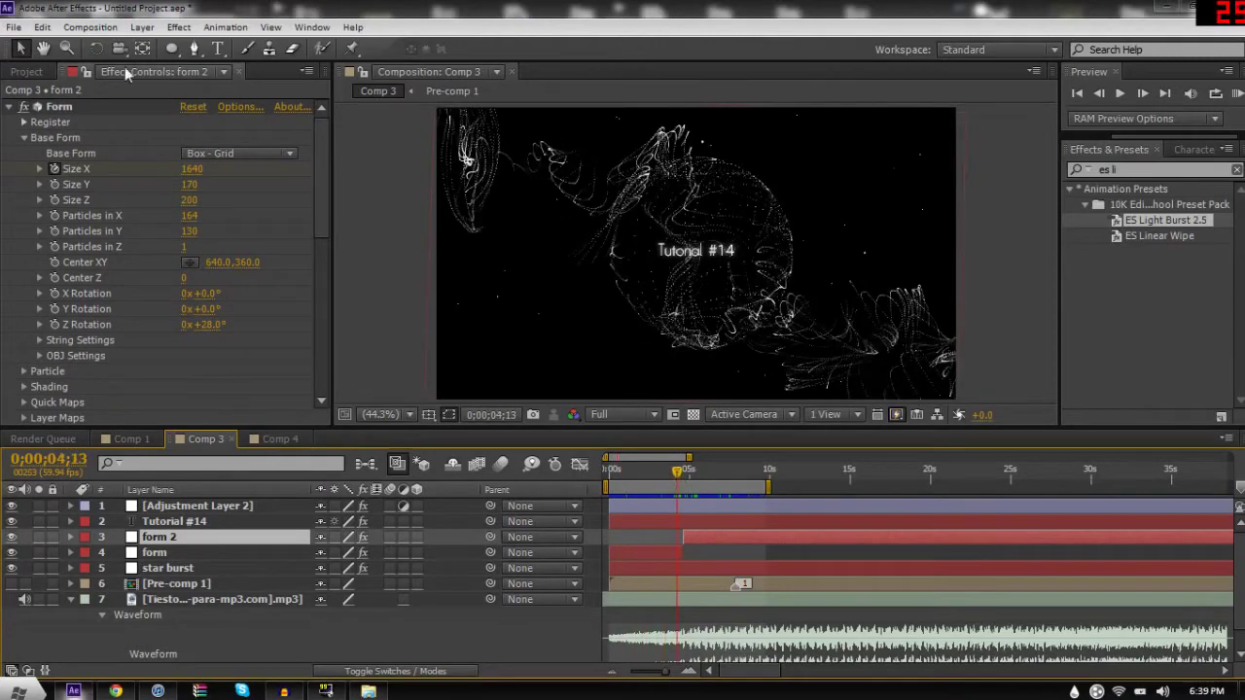
left_click(55, 111)
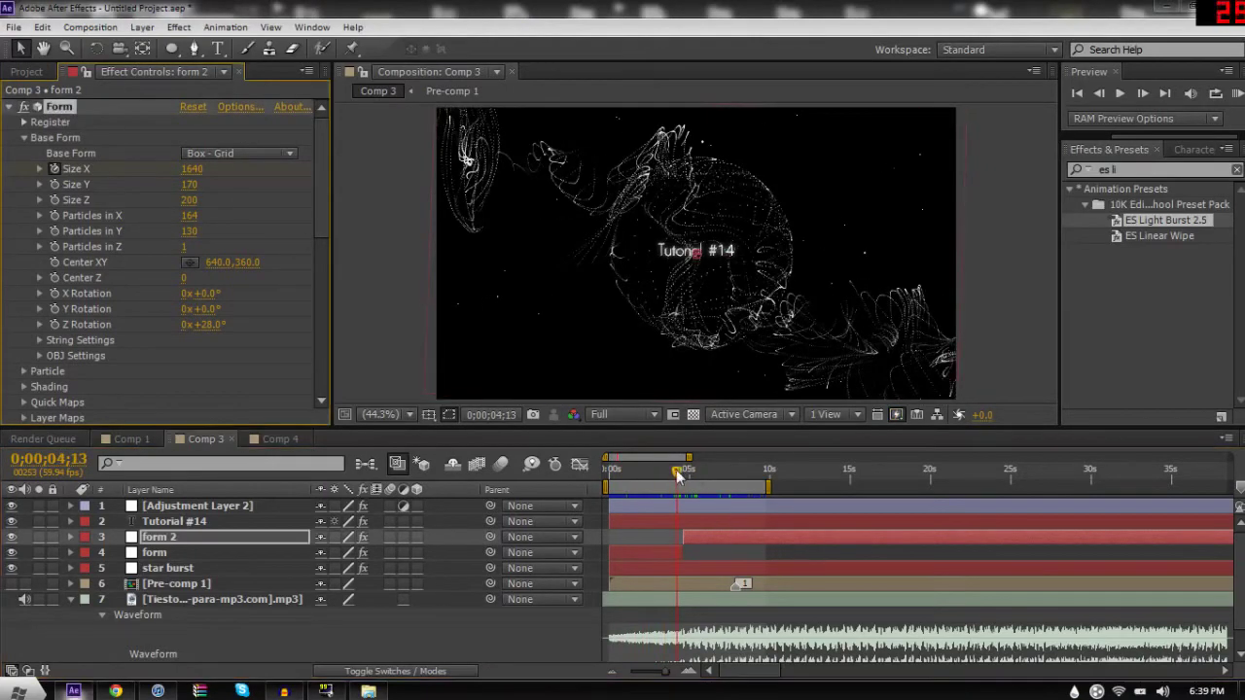
left_click_drag(676, 470, 761, 474)
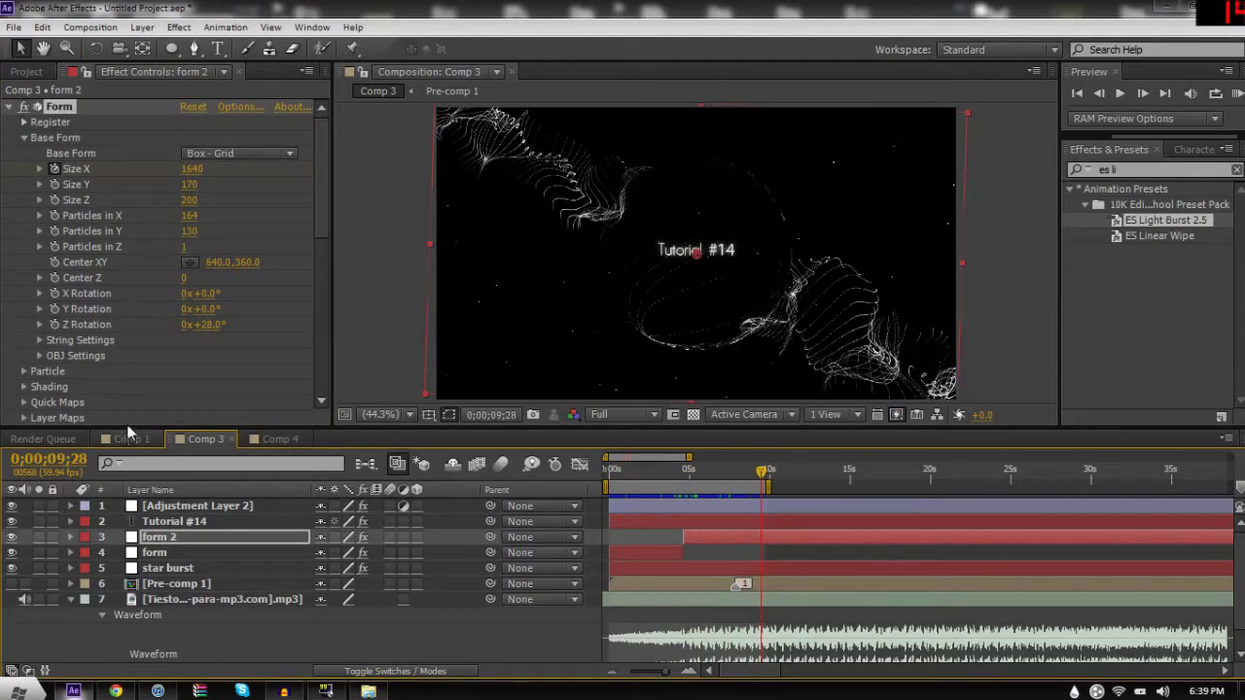
left_click(263, 435)
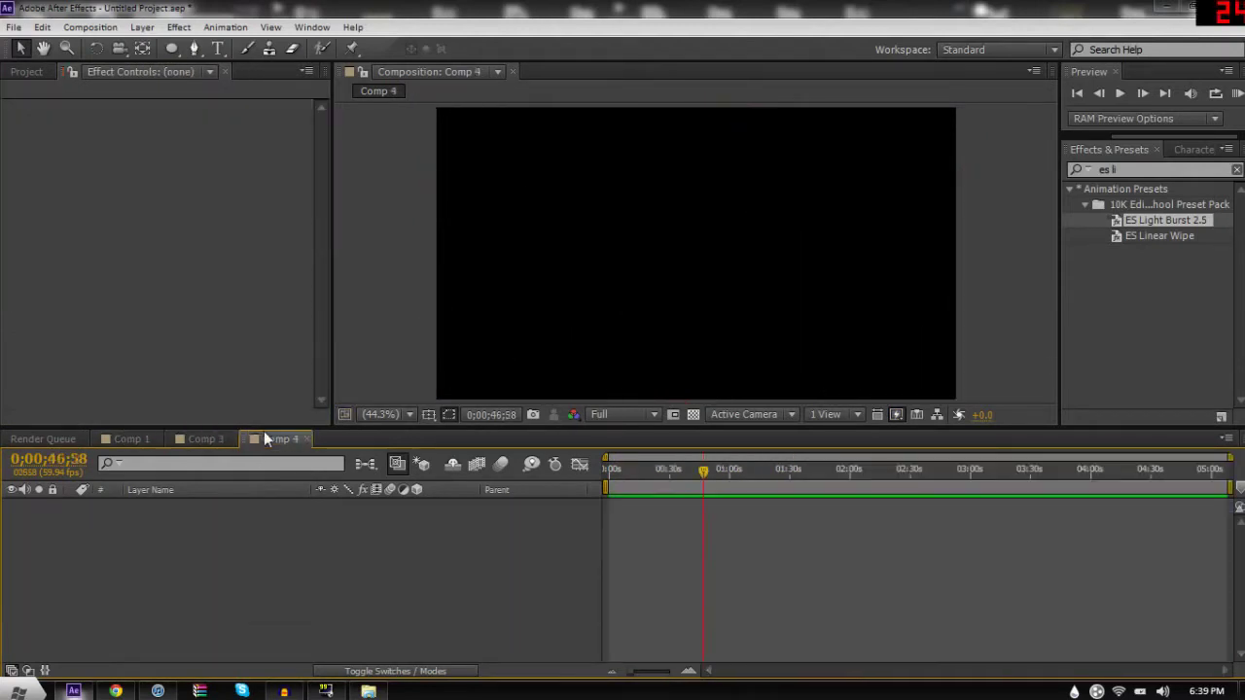
left_click(186, 440)
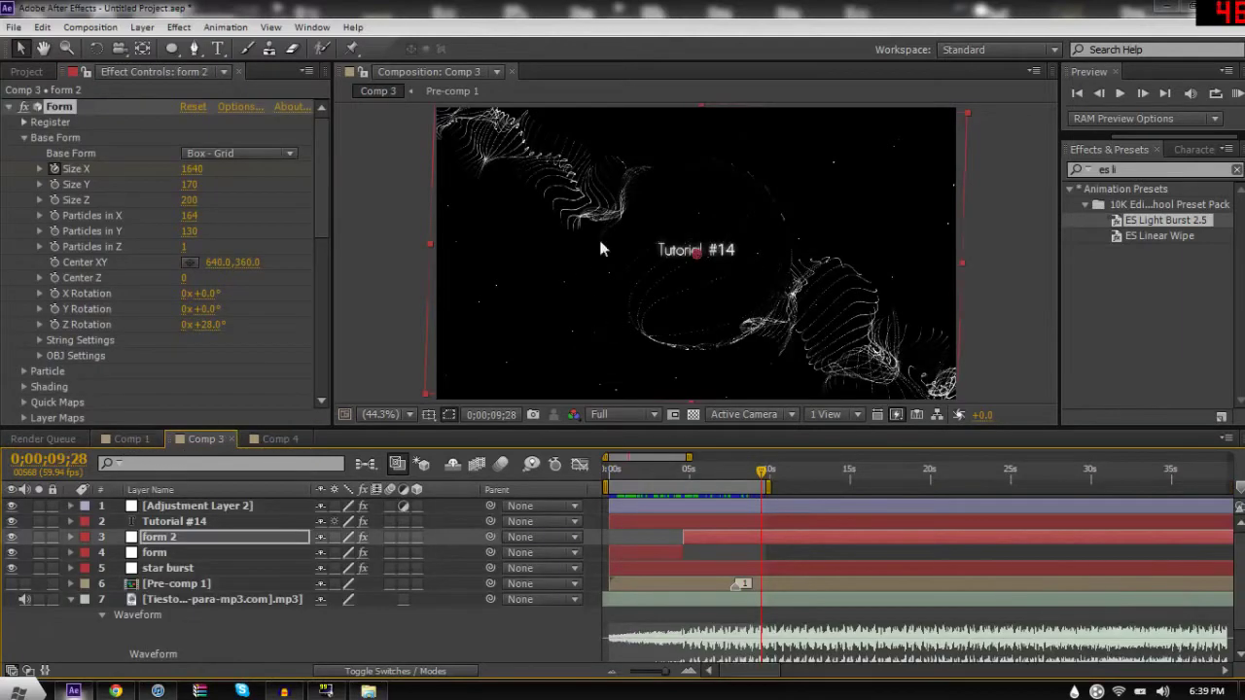
left_click(127, 440)
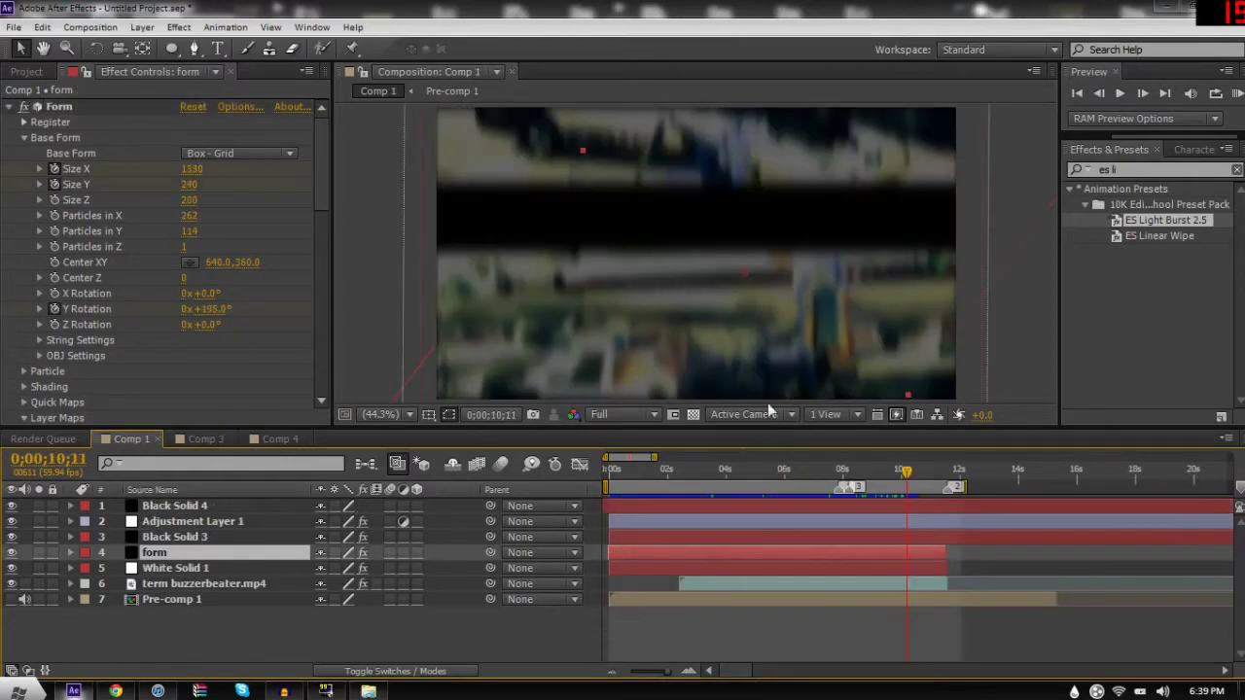
left_click(862, 464)
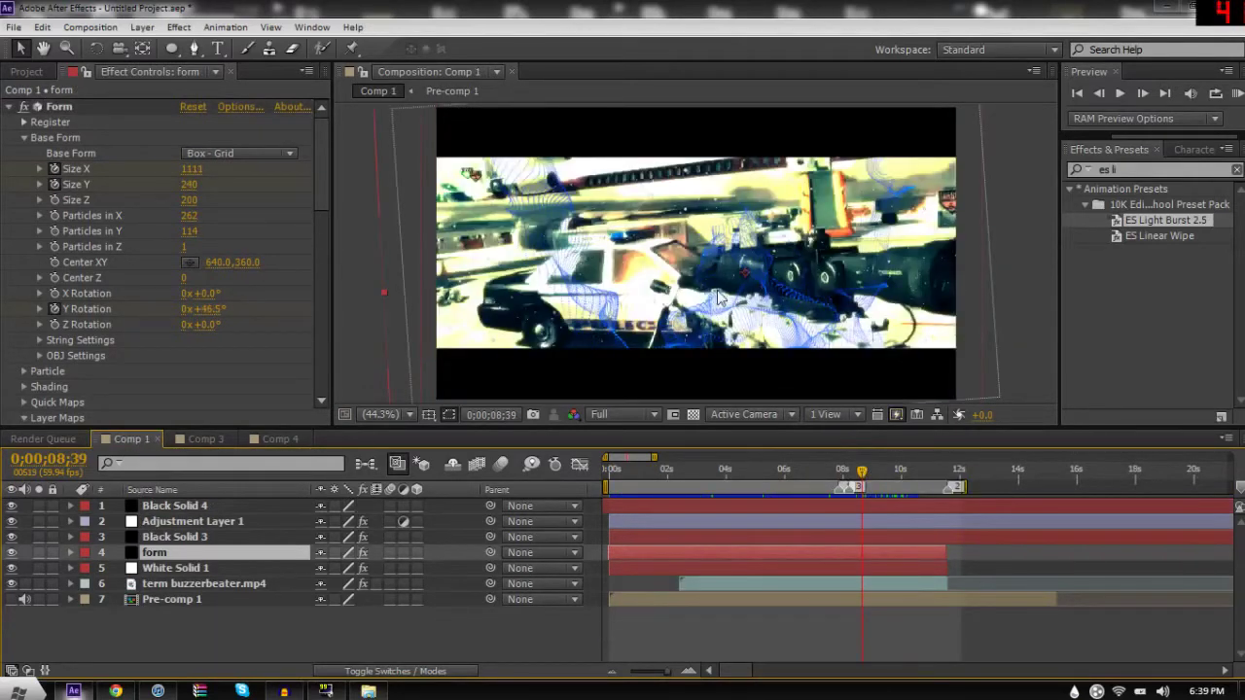
left_click(765, 469)
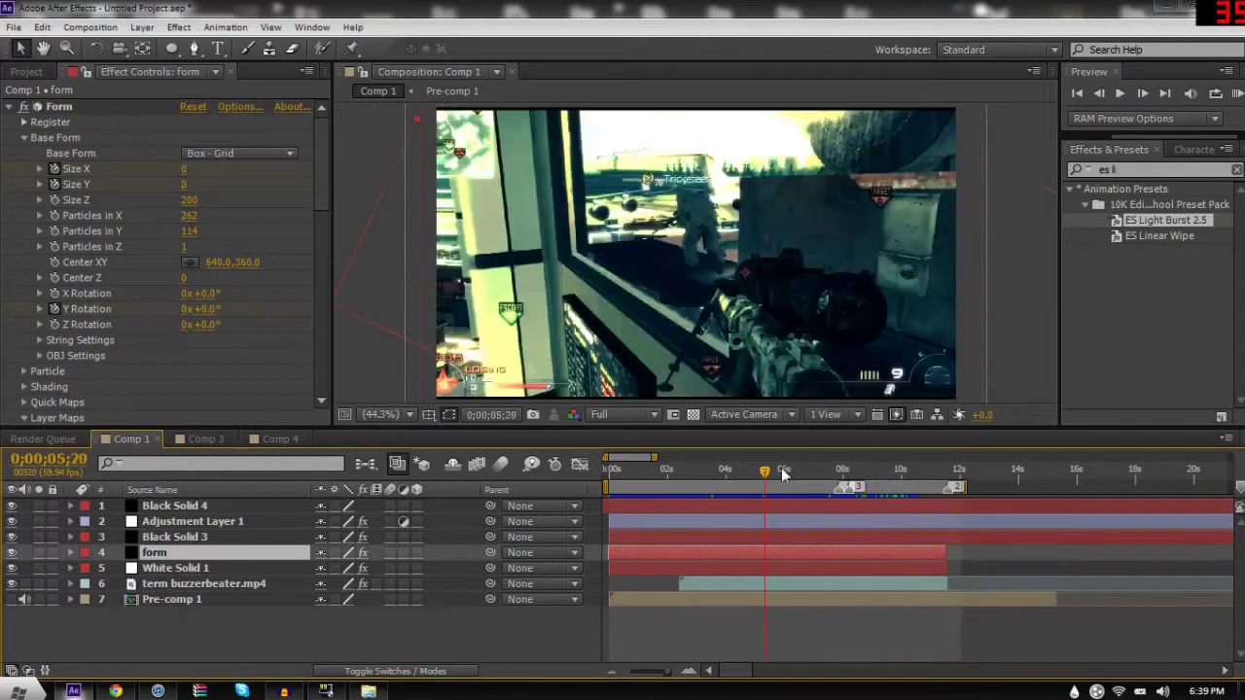
left_click(797, 469)
left_click(827, 467)
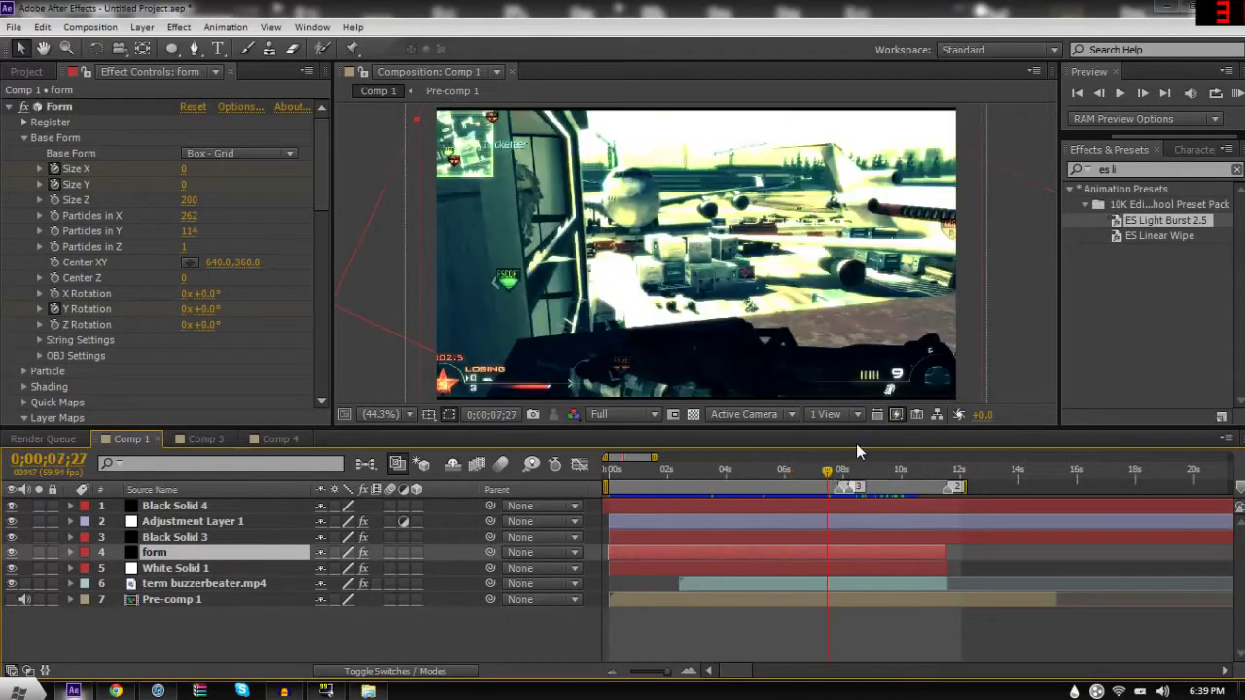
left_click(205, 439)
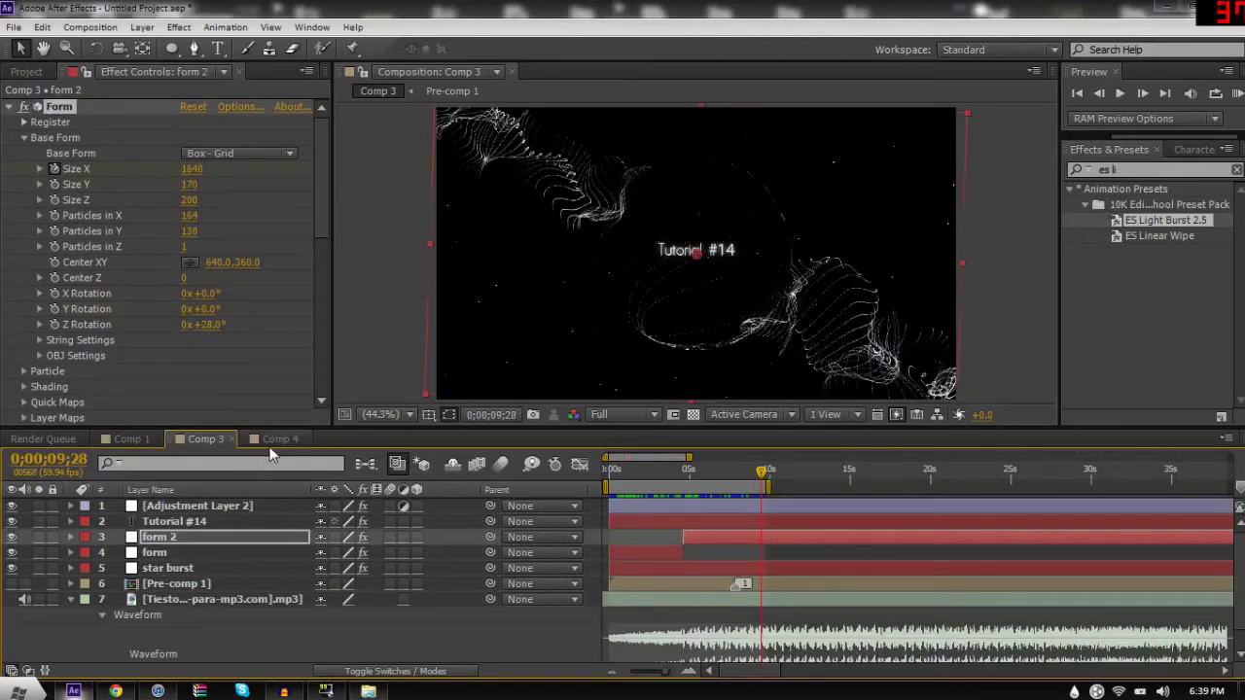
left_click(275, 439)
left_click(284, 690)
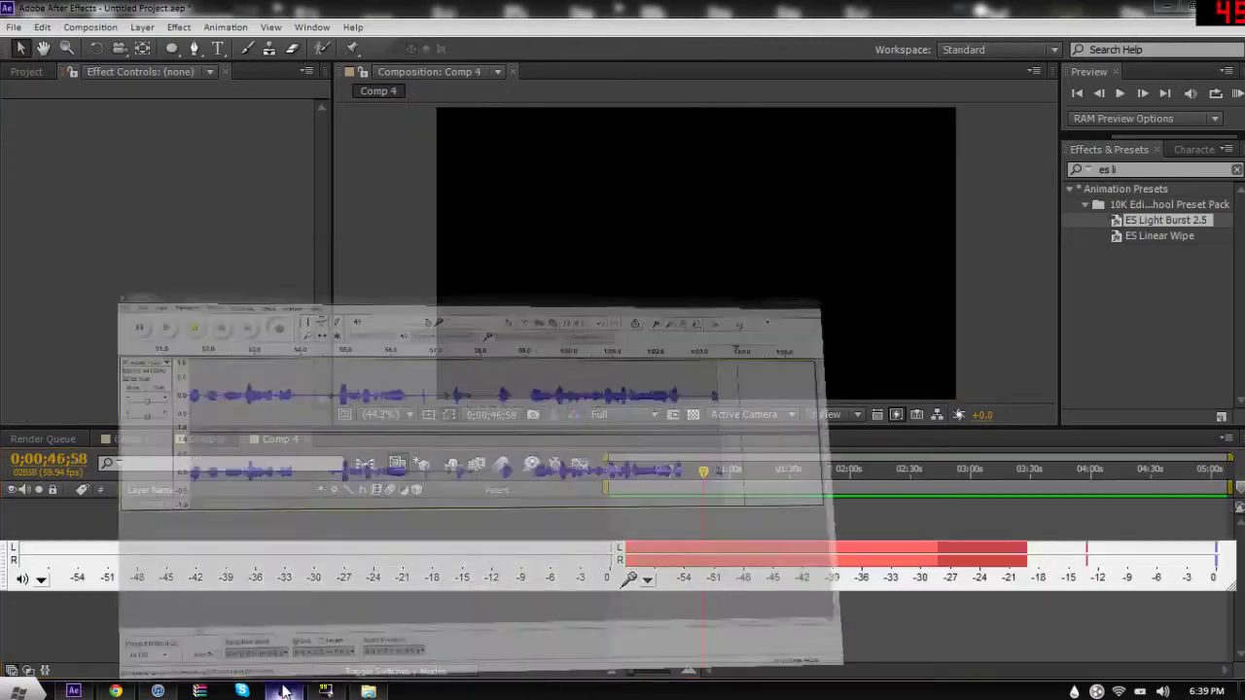
left_click(284, 690)
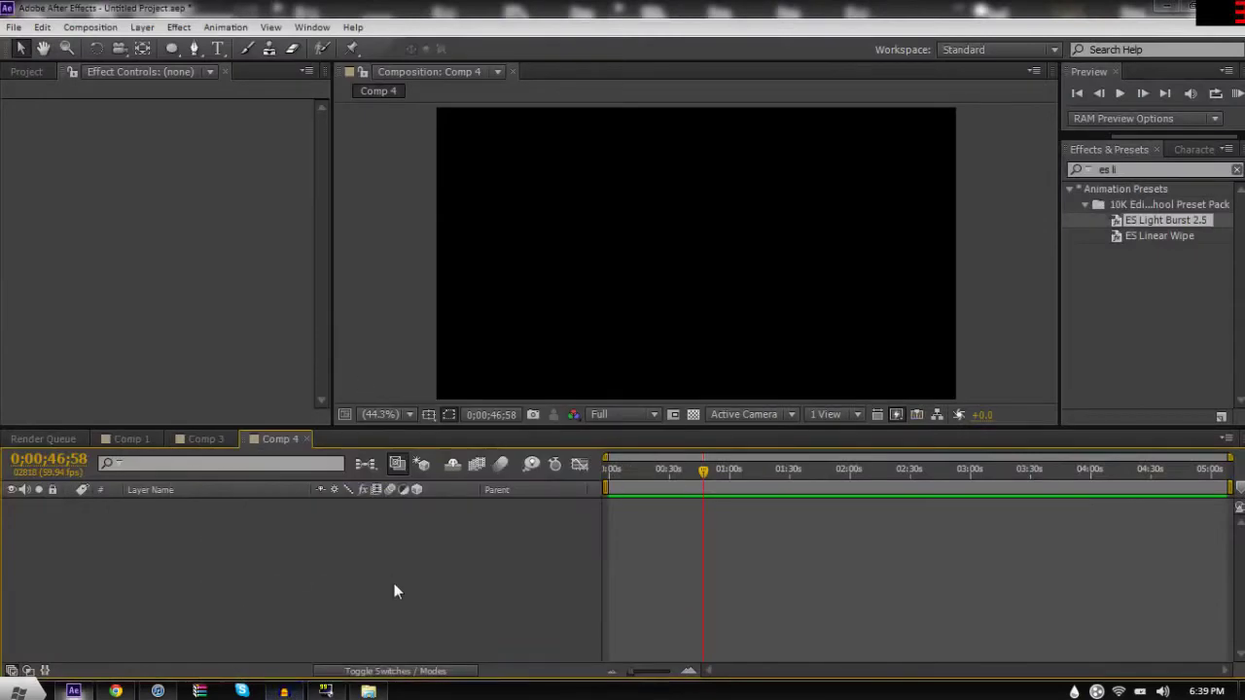
Step: Place the Tiesto mp3 from the Project panel into the Comp 4 timeline as layer 1
left_click(26, 71)
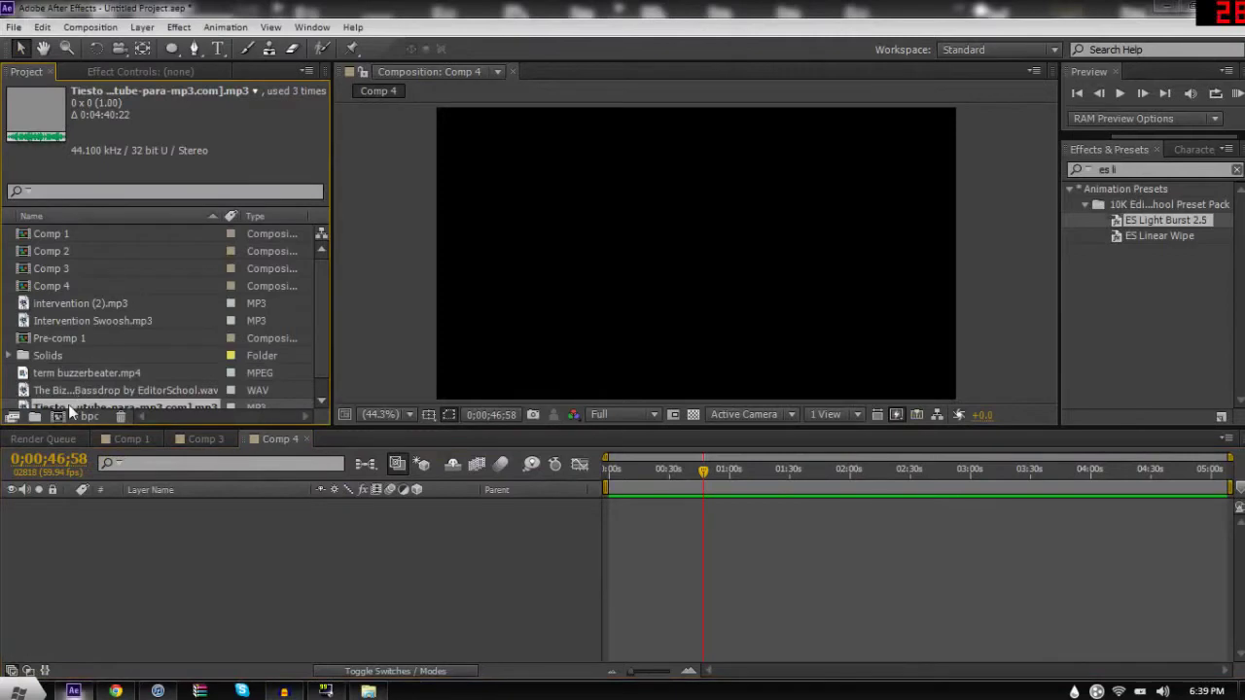
left_click_drag(68, 404, 146, 588)
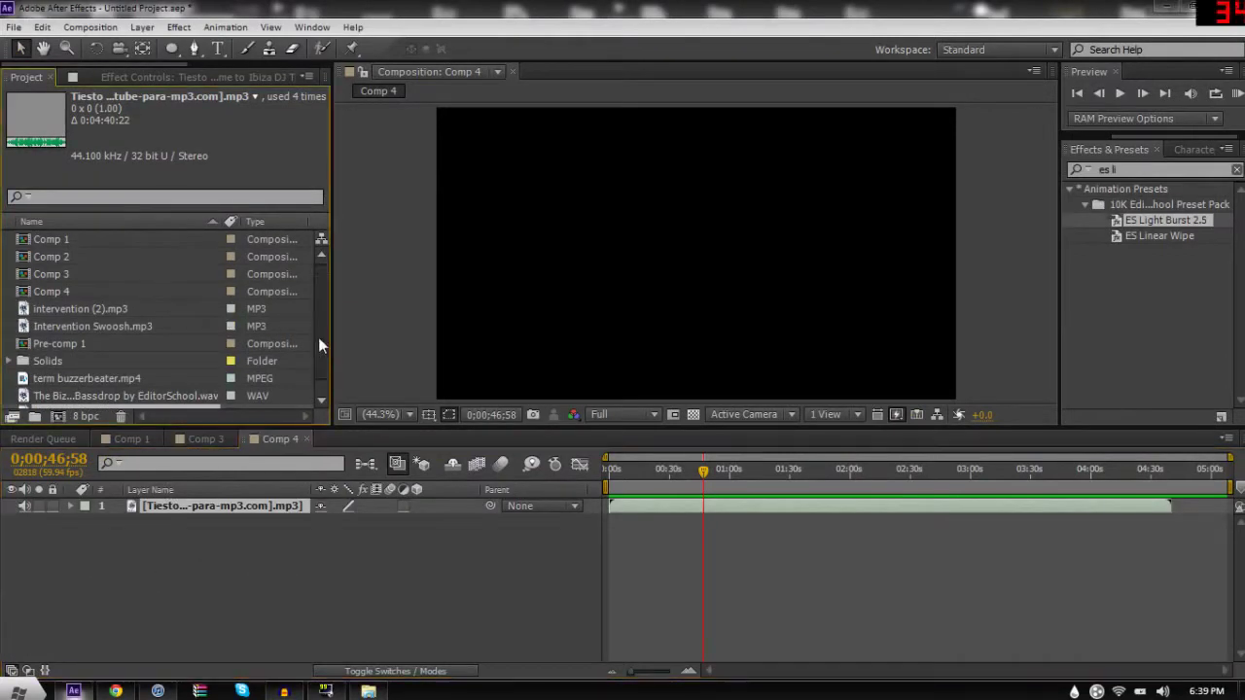
scroll(318, 337, "down", 1)
left_click(195, 77)
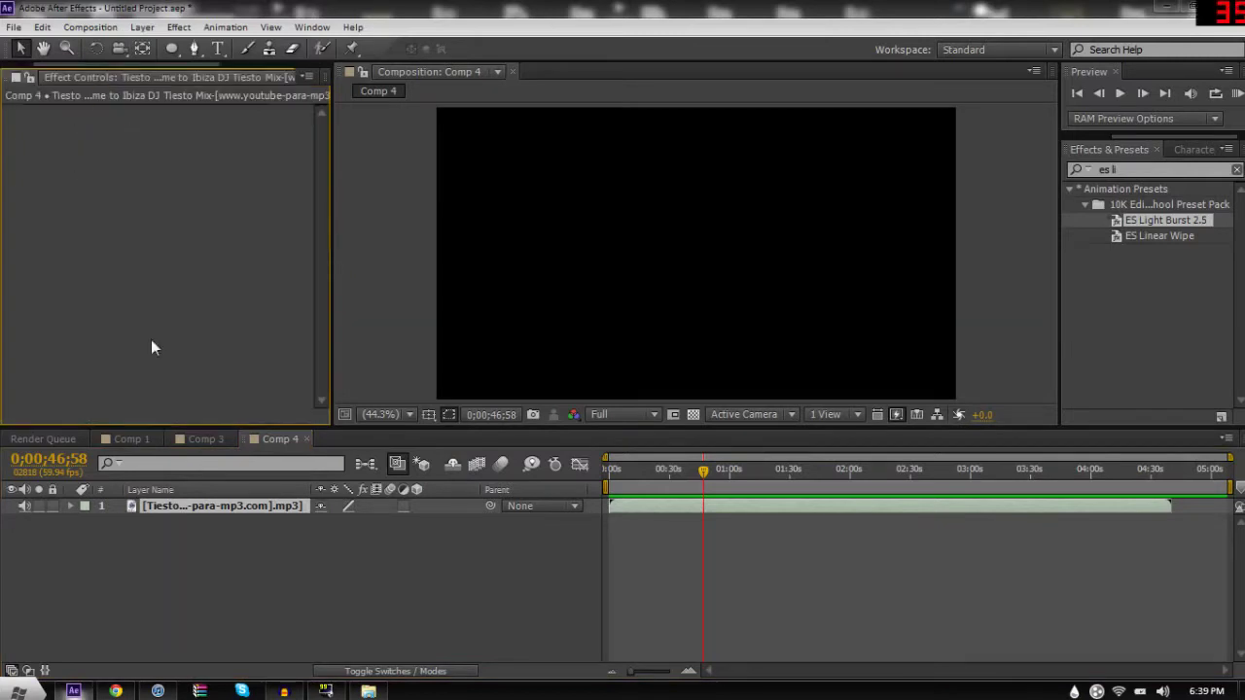
left_click(158, 567)
Step: Create a comp-sized white solid and duplicate it
key("ctrl+y")
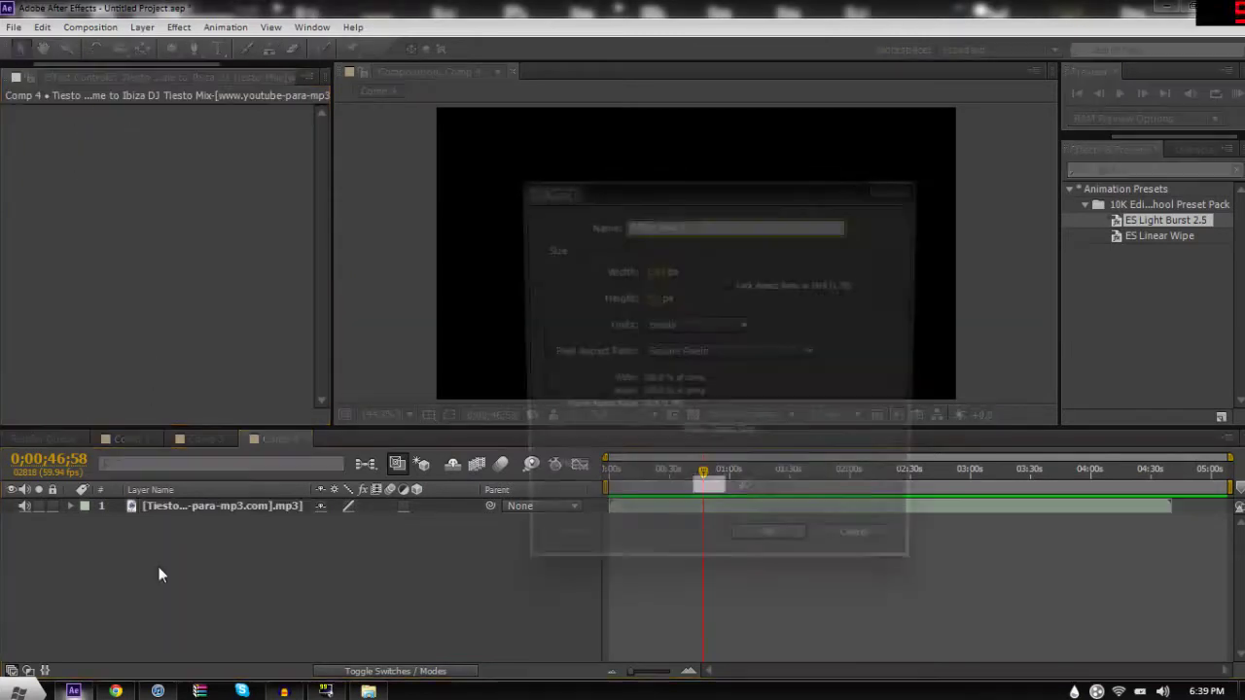
left_click(702, 436)
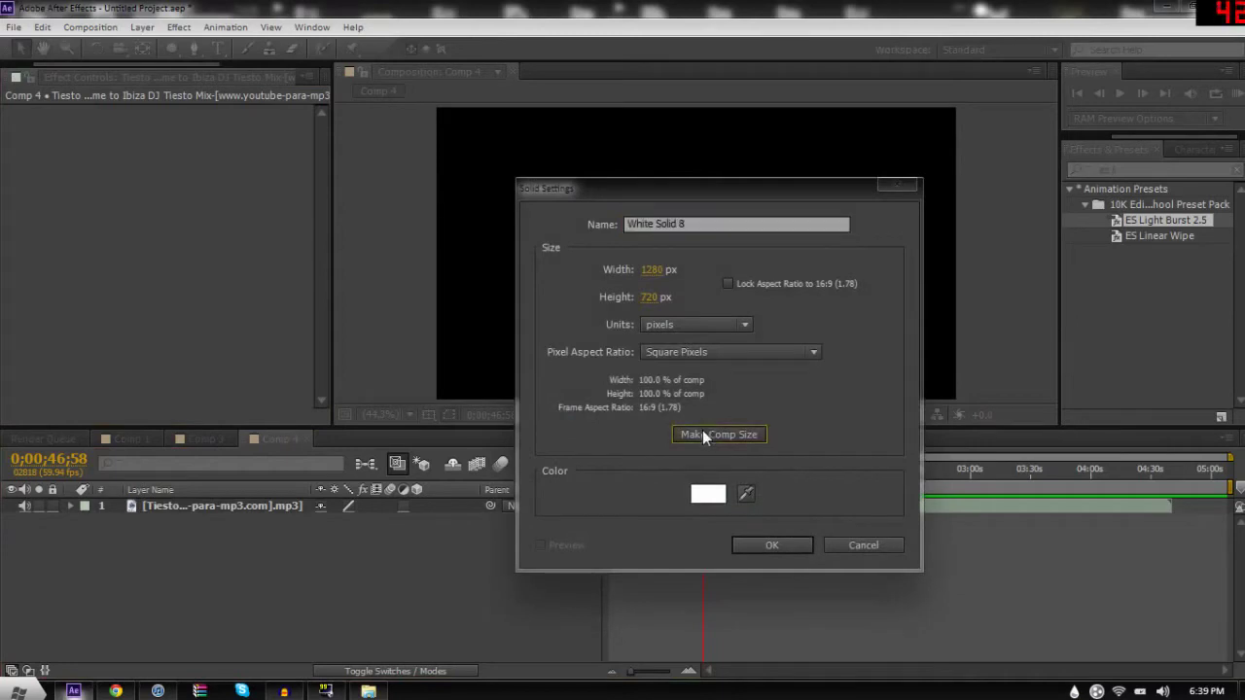
left_click(755, 542)
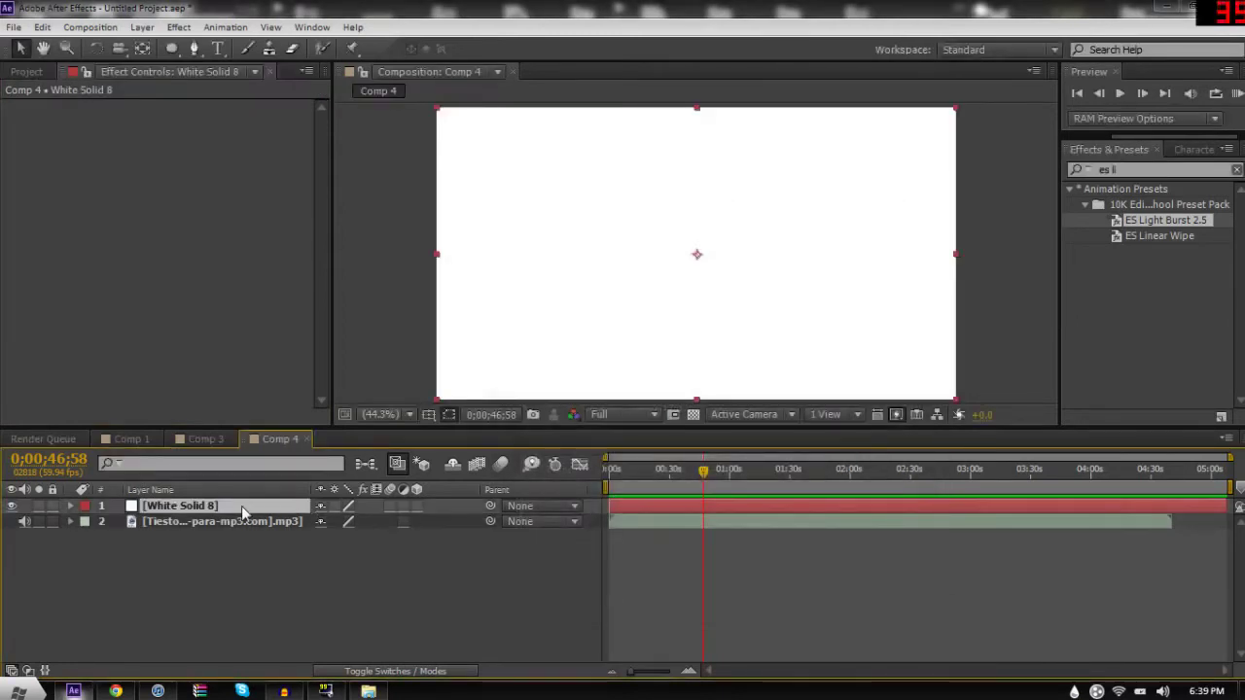
key("ctrl+d")
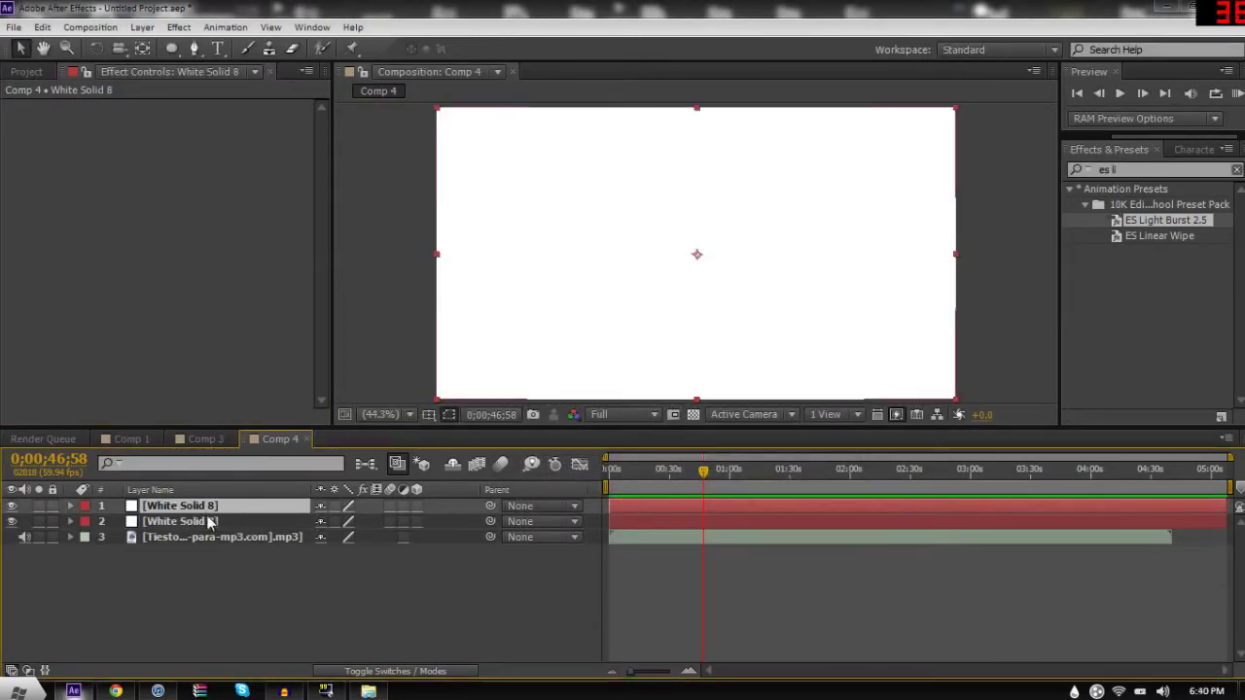
Step: Rename the two white solids to 'form' and 'star burst'
right_click(206, 507)
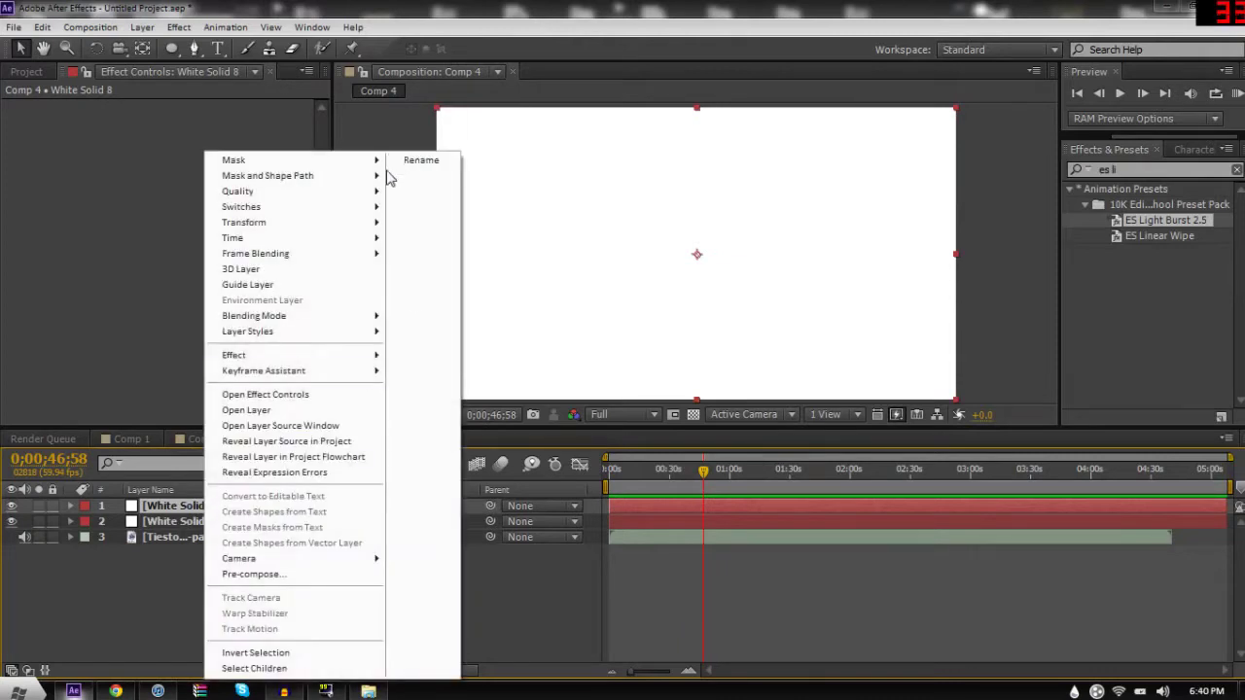
left_click(419, 160)
type("fo")
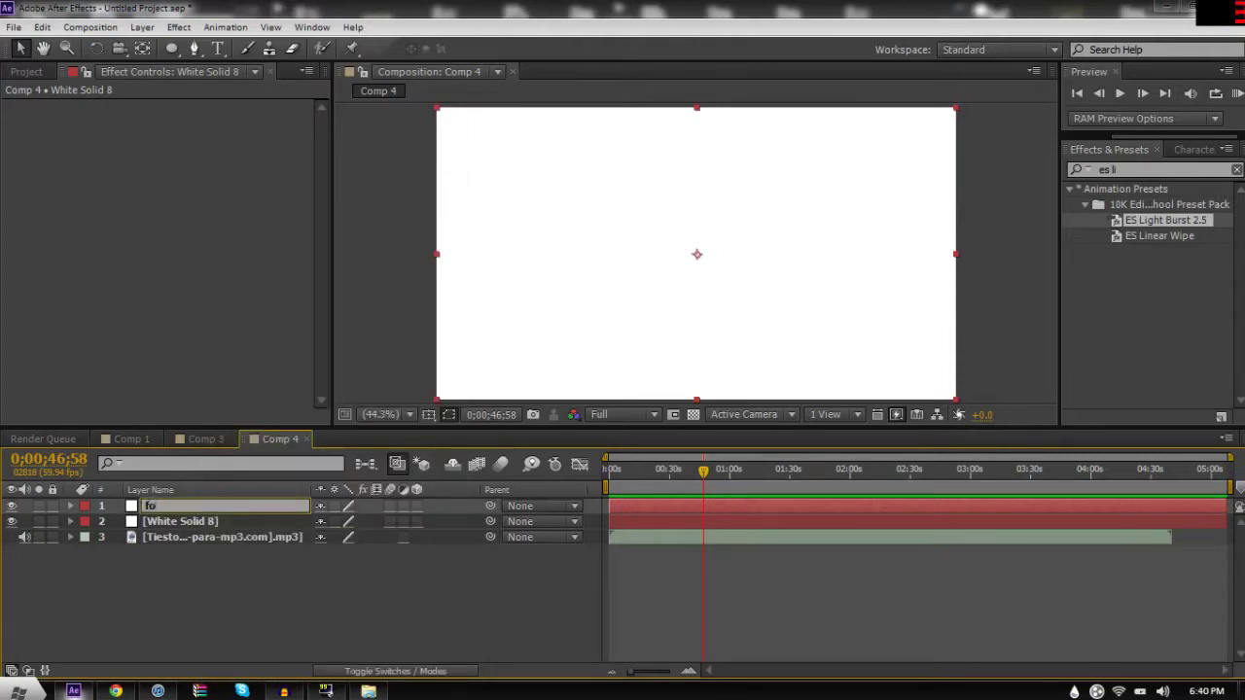
type("rm")
key("Return")
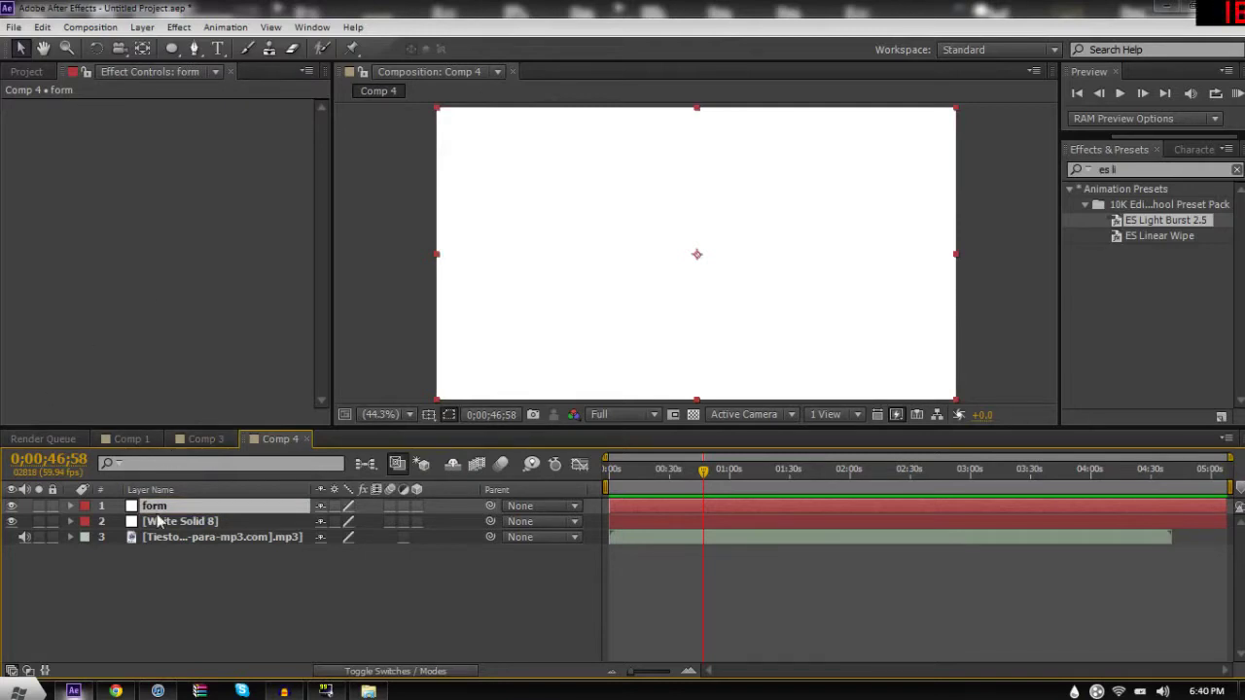
left_click(158, 522)
right_click(158, 522)
left_click(372, 160)
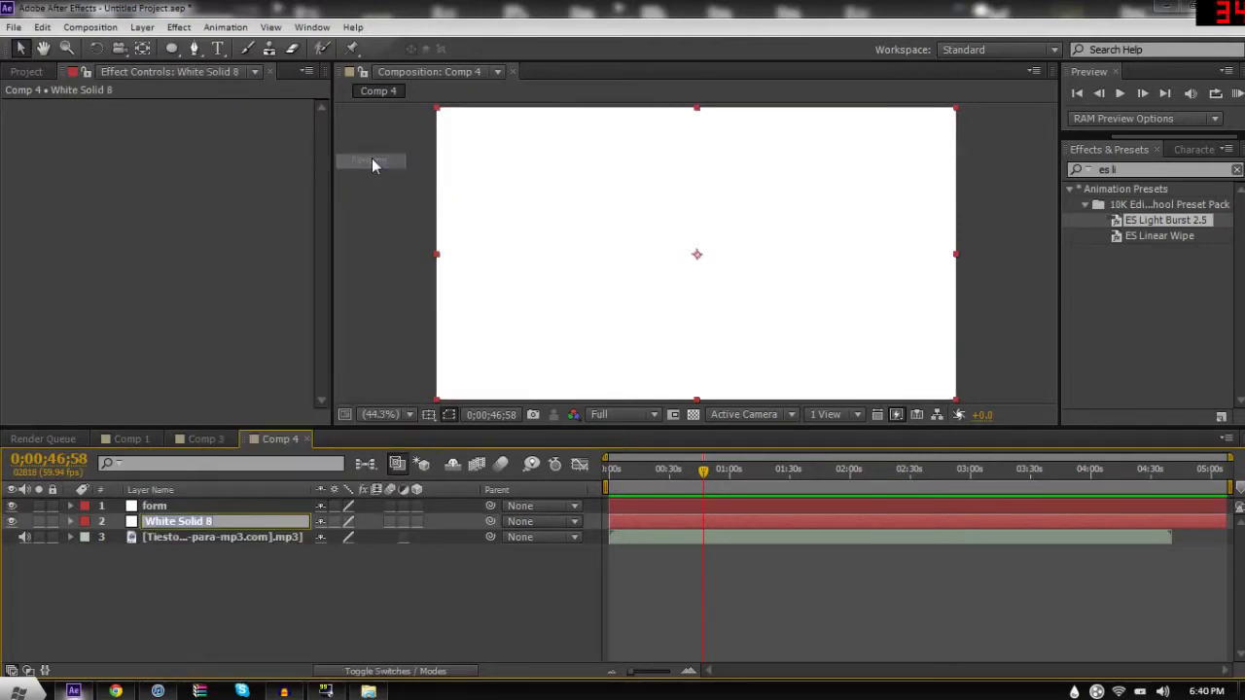
type("star")
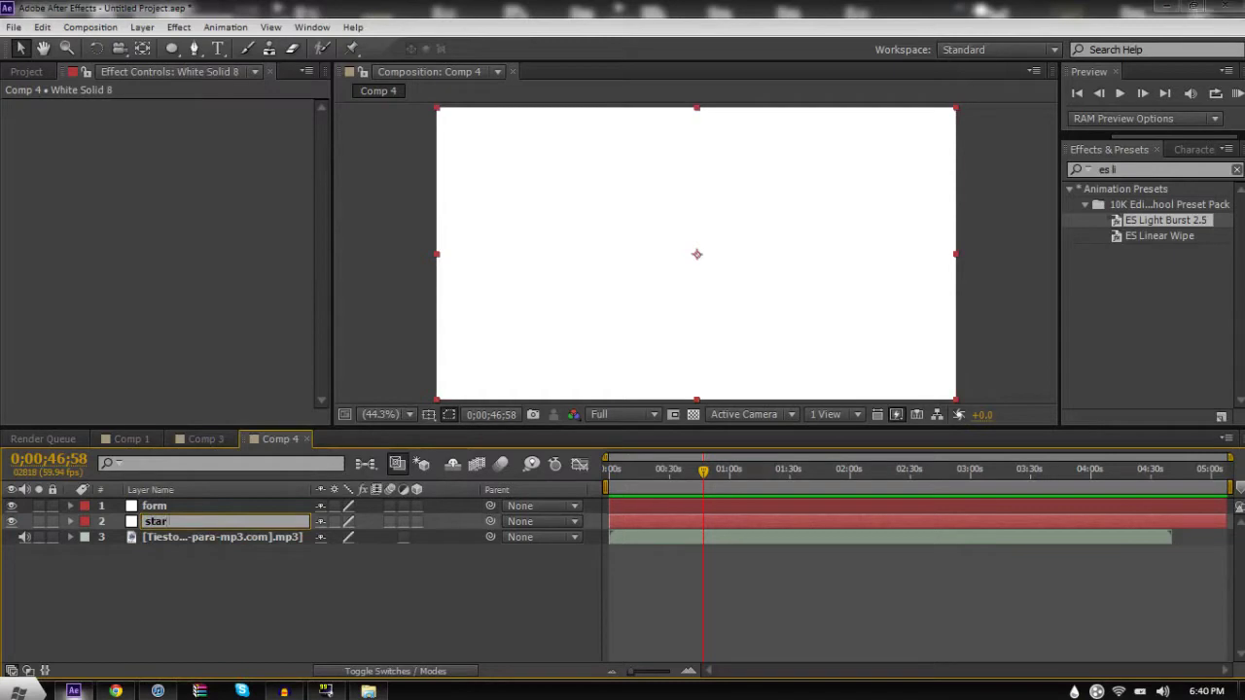
type(" burst")
key("Return")
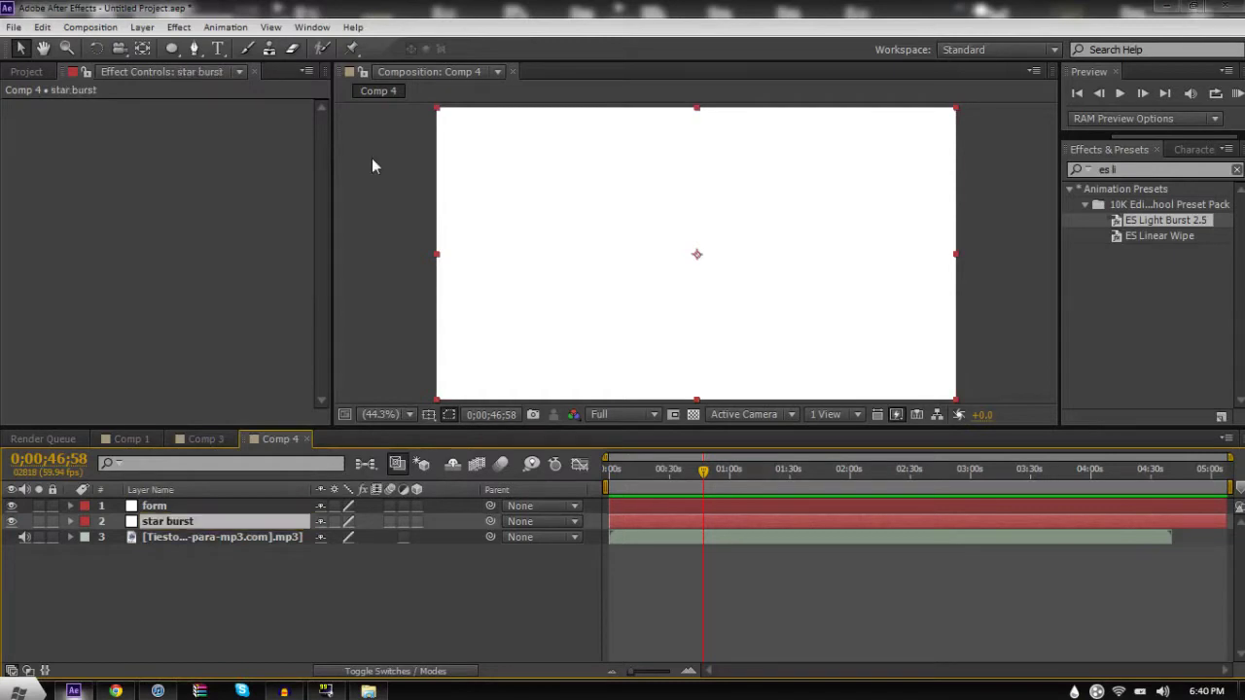
Step: Apply Simulation > CC Star Burst to the star burst layer
right_click(160, 156)
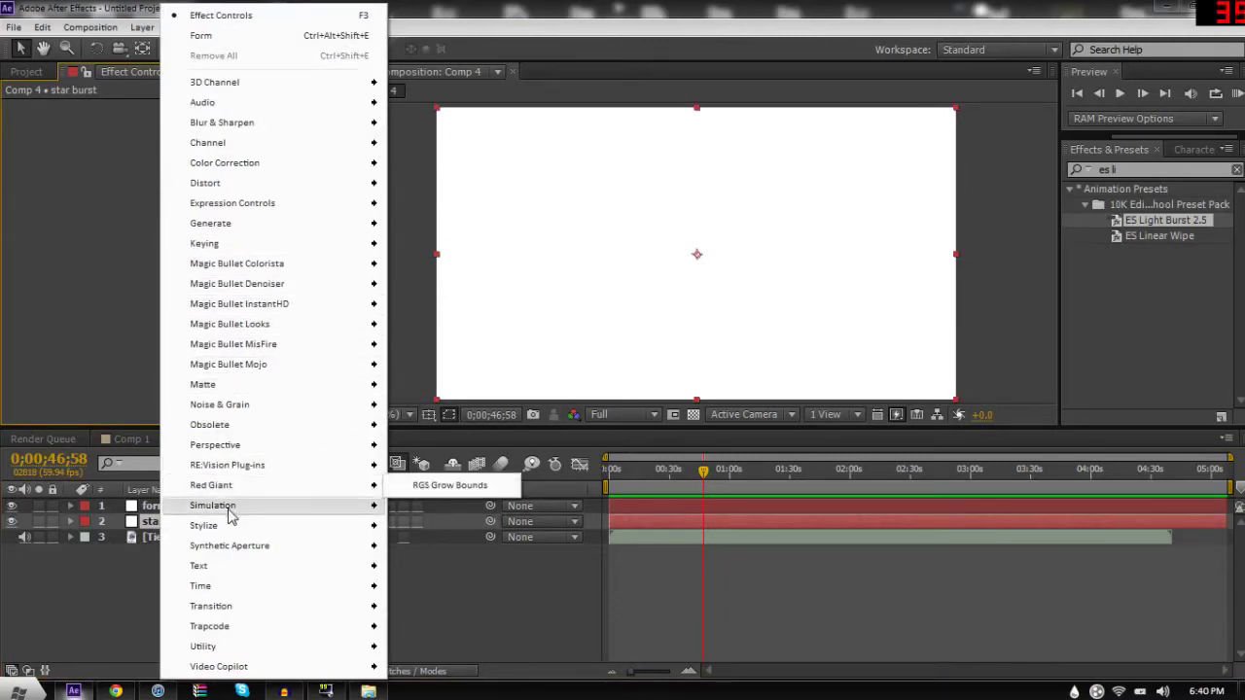
mouse_move(226, 507)
mouse_move(340, 523)
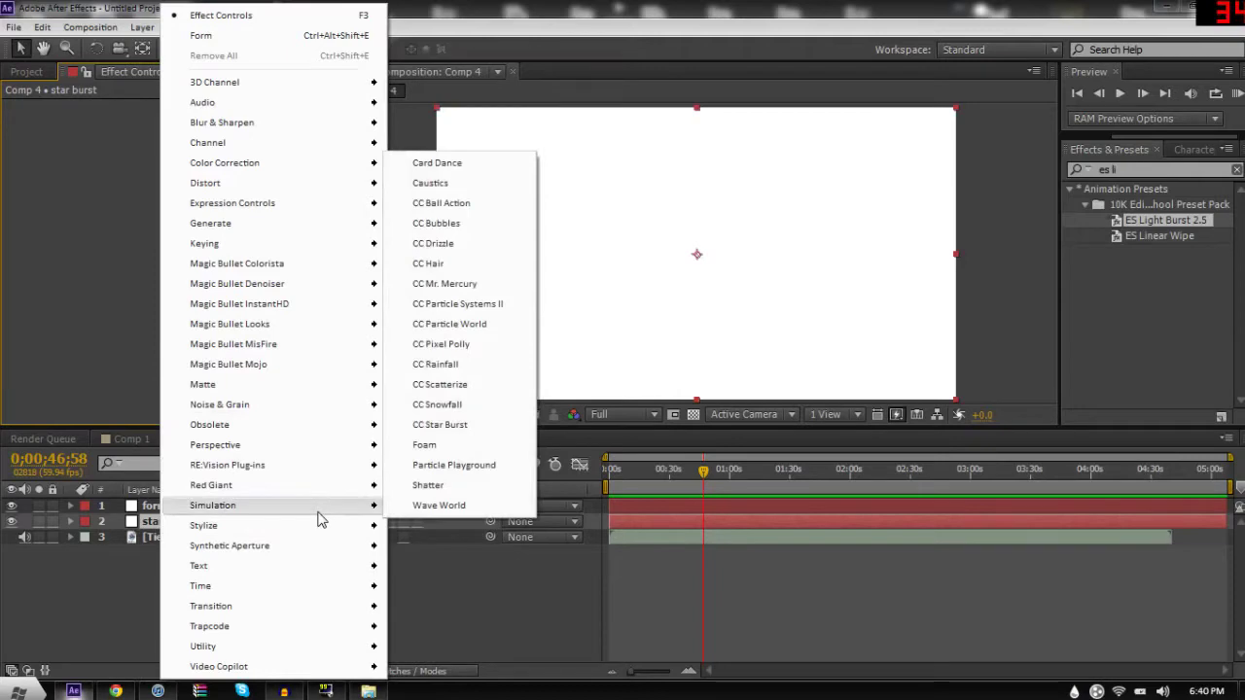
left_click(461, 425)
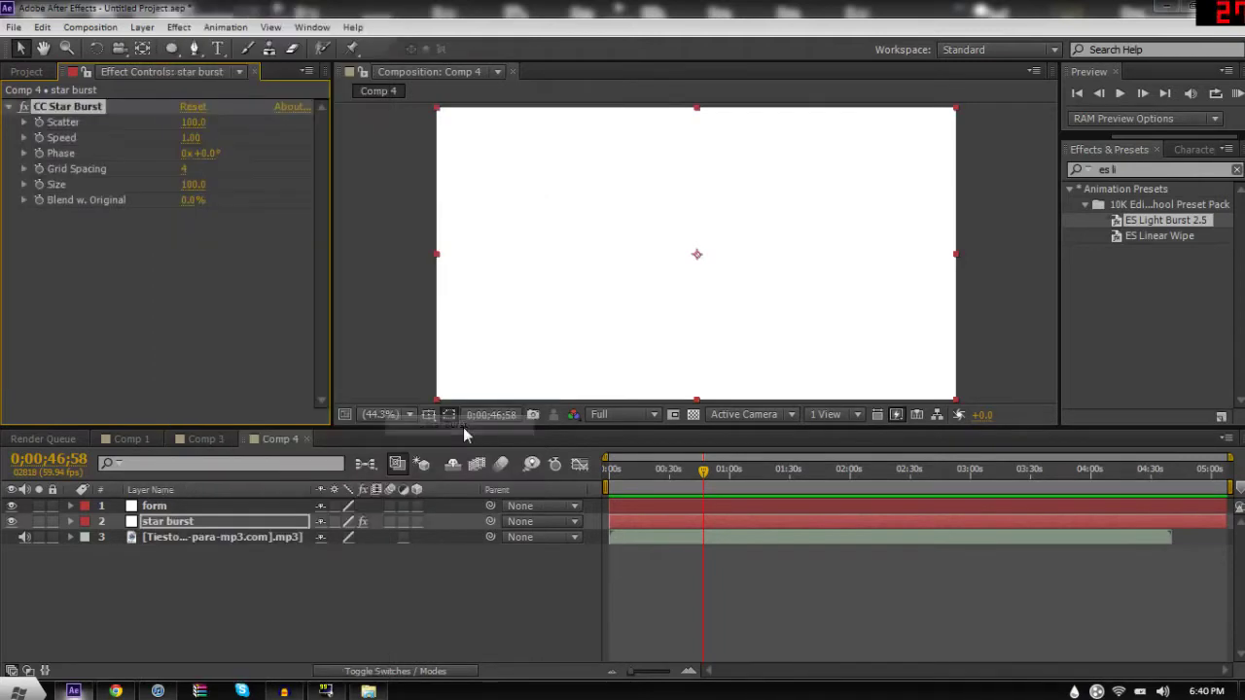
Step: Apply Trapcode > Form to the form layer
left_click(170, 506)
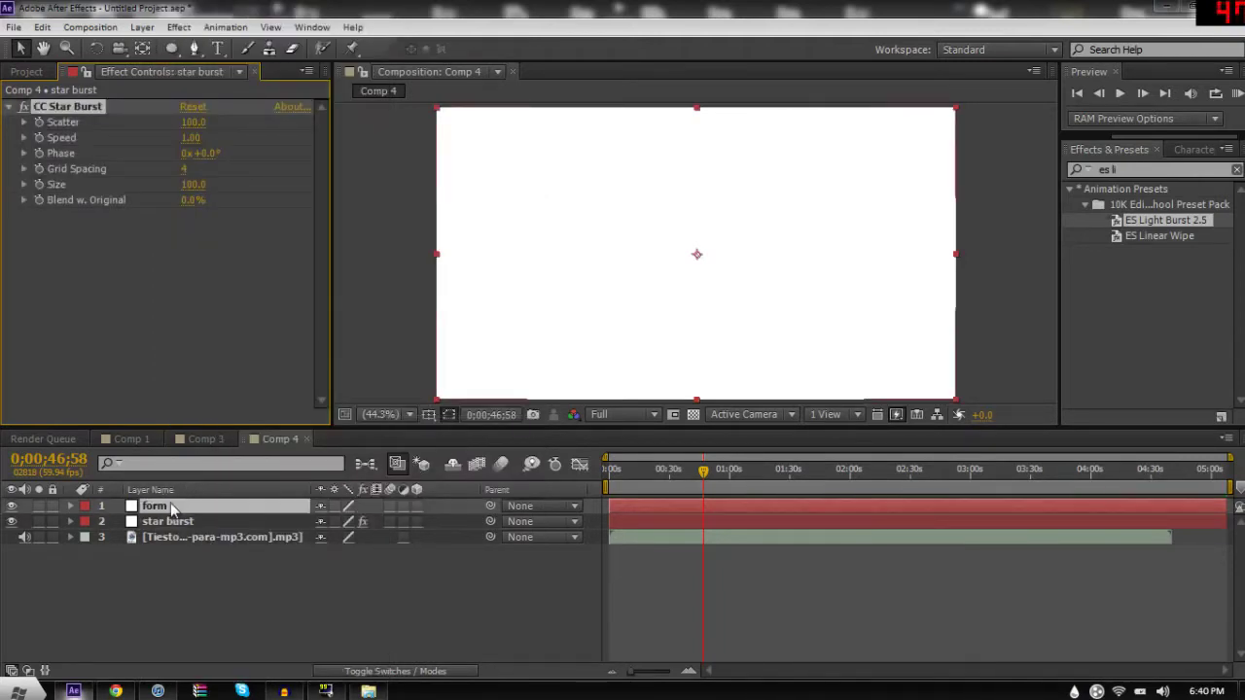
right_click(170, 505)
mouse_move(278, 357)
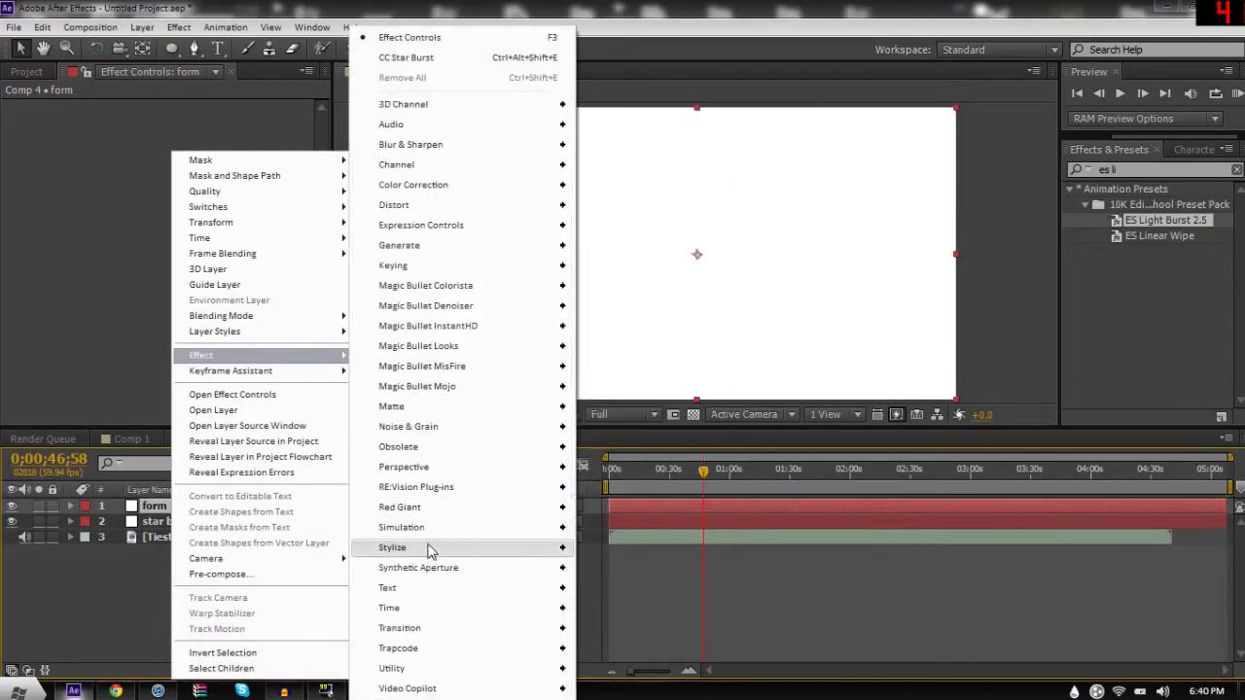
mouse_move(431, 550)
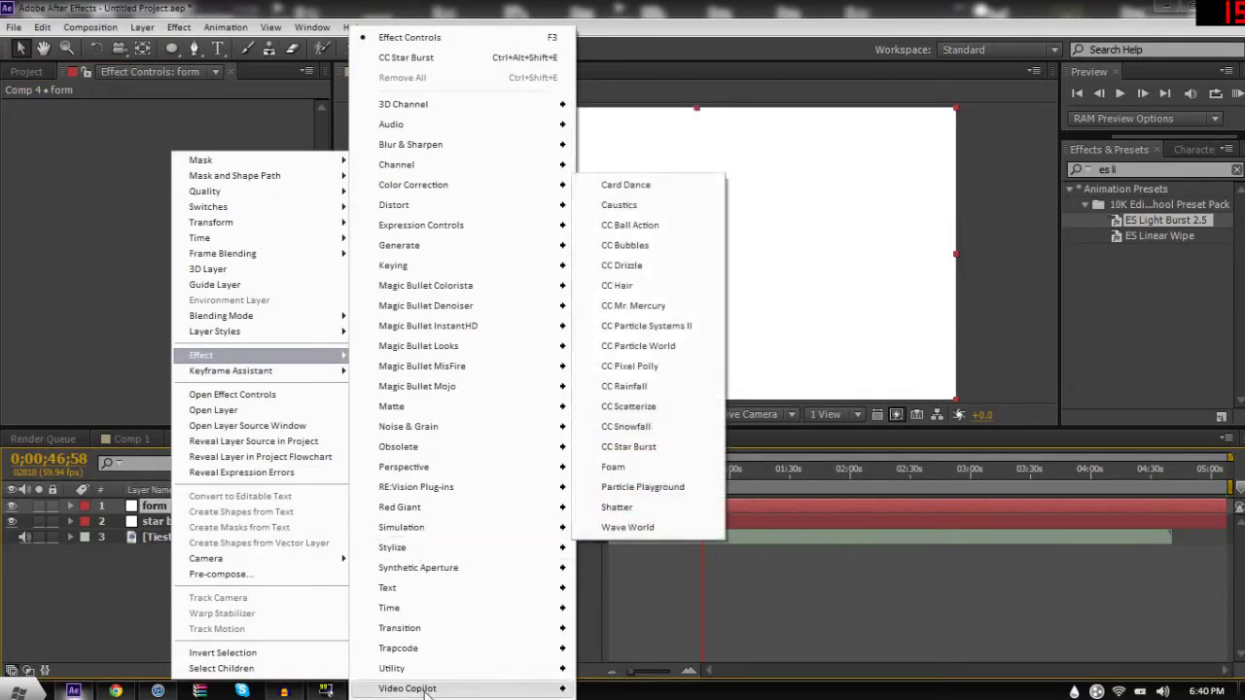
left_click(584, 649)
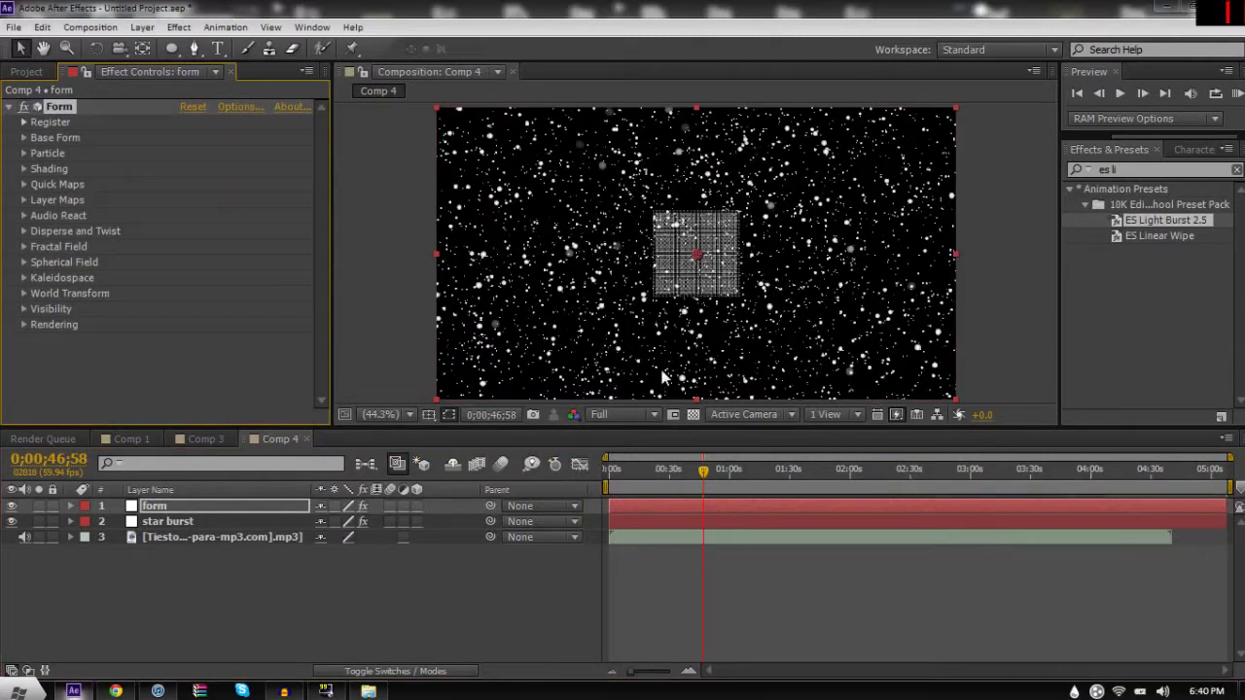
Step: Solo the form layer and set Base Form Size X to 1600 with 30° Z rotation
left_click(39, 507)
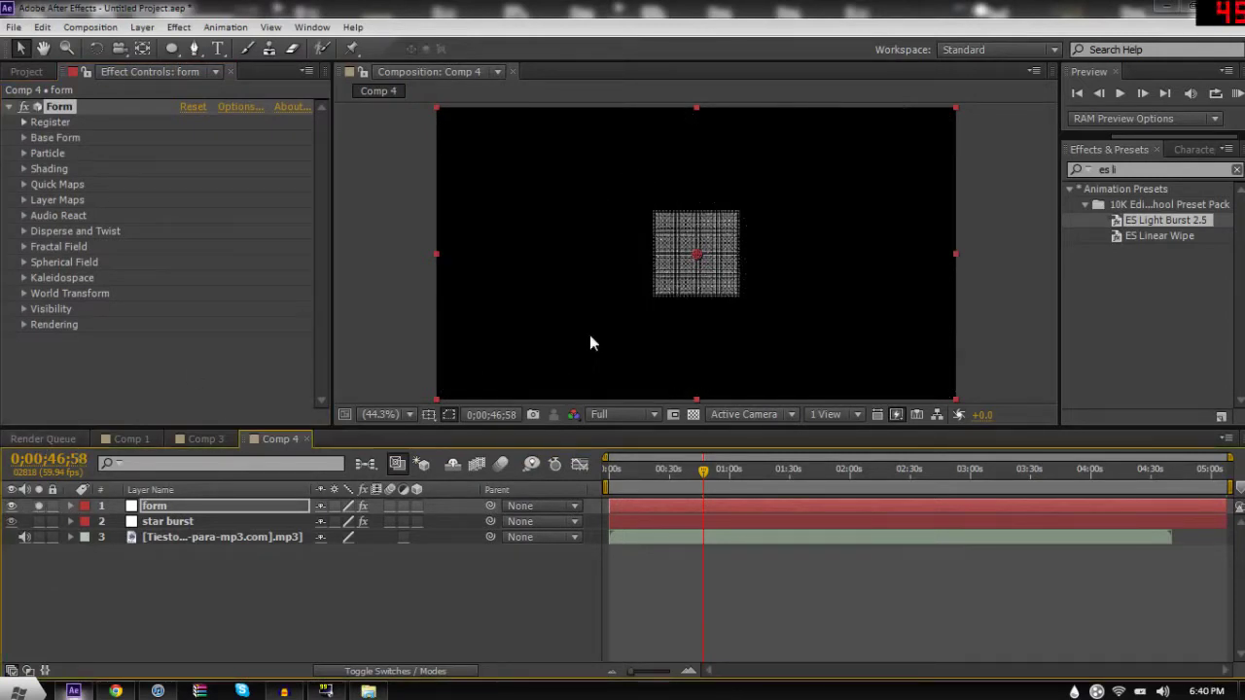
left_click(24, 138)
mouse_move(188, 170)
left_mouse_down()
mouse_move(255, 169)
mouse_move(224, 185)
mouse_move(253, 185)
mouse_move(179, 188)
left_mouse_up()
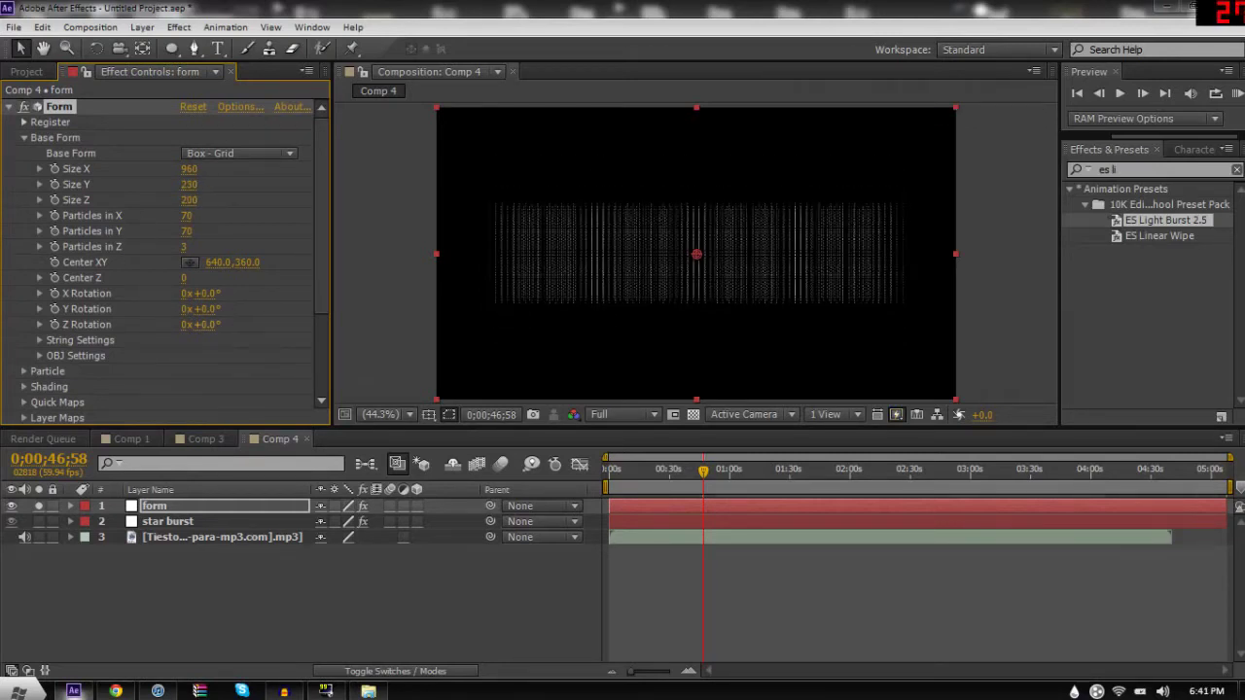
left_click_drag(203, 324, 236, 321)
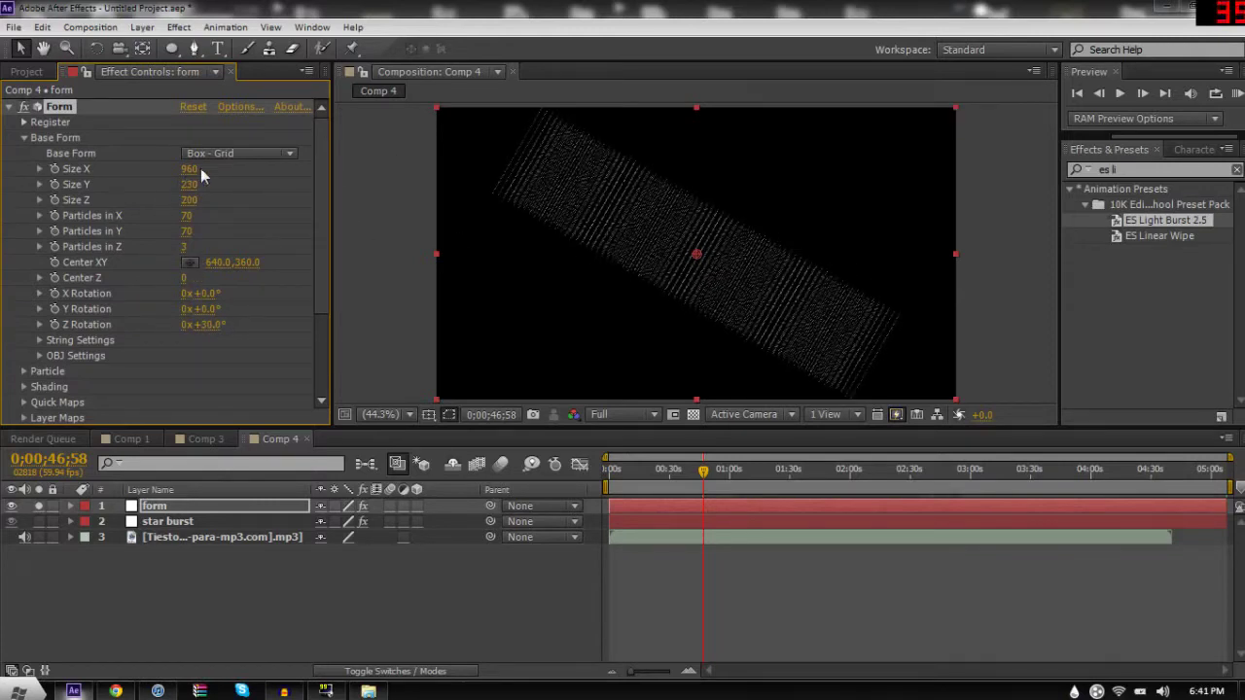
left_click_drag(189, 168, 238, 184)
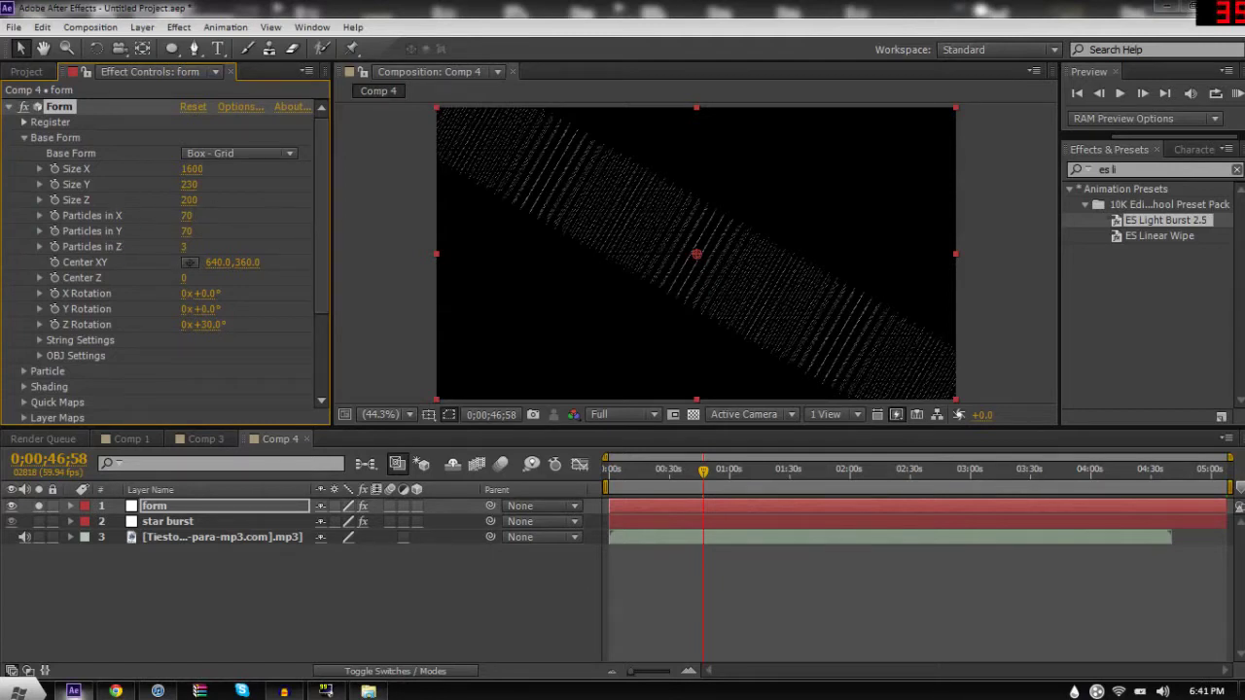
Step: Set the Base Form particle counts to 115 in X, 102 in Y and 1 in Z
left_click_drag(184, 246, 21, 290)
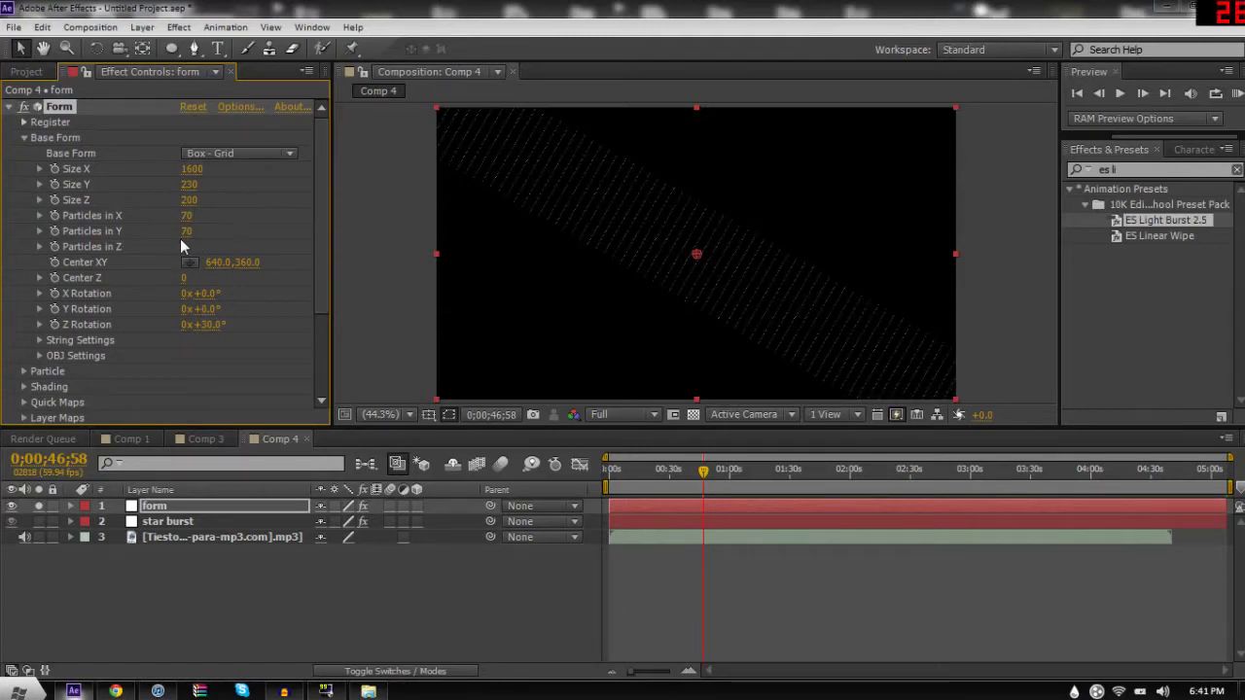
left_click_drag(186, 230, 231, 248)
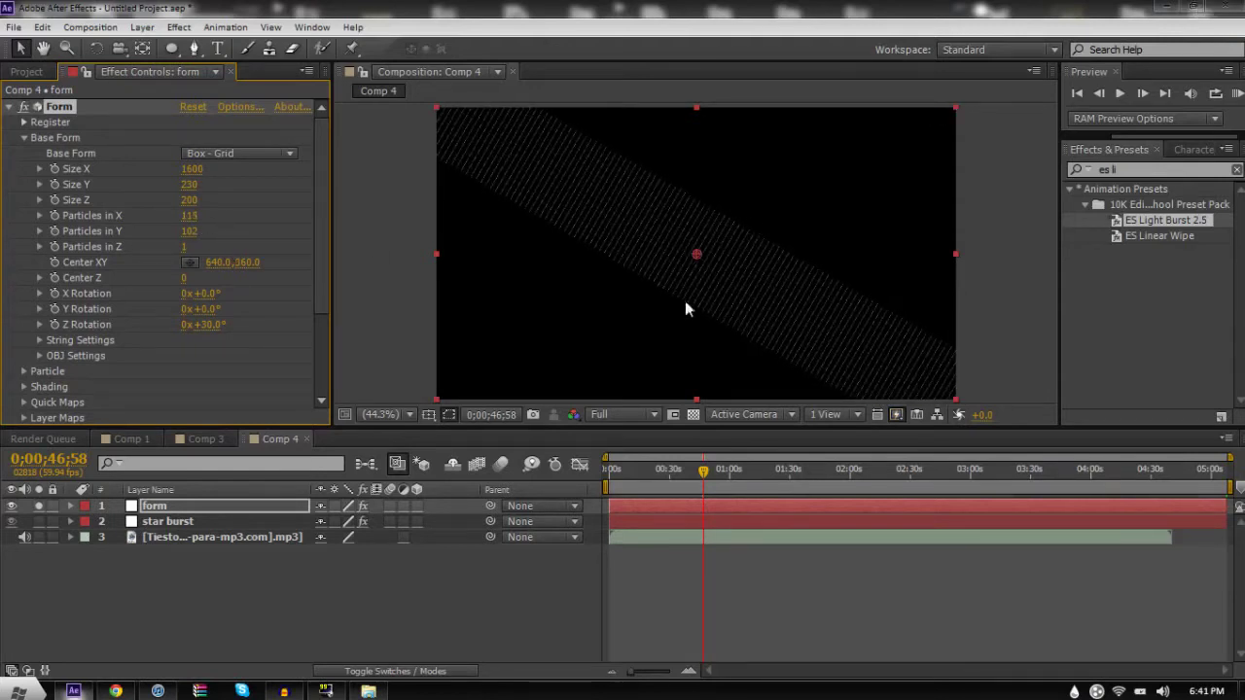
left_click_drag(323, 268, 317, 346)
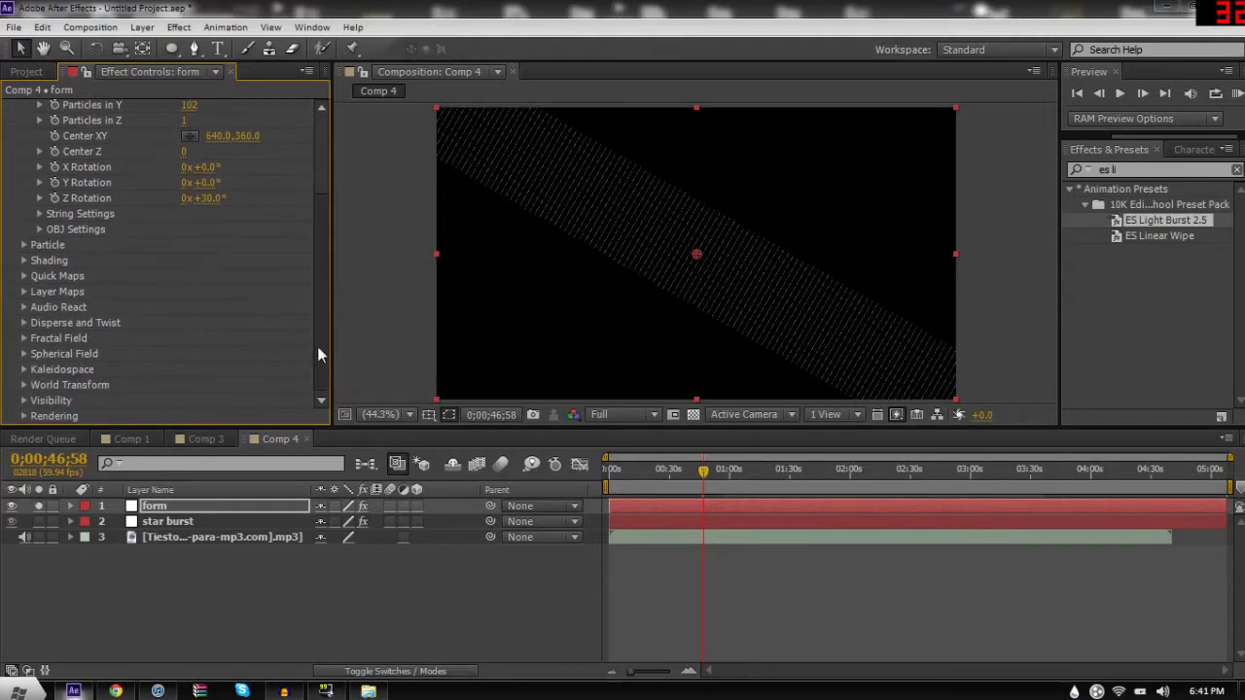
left_click(24, 338)
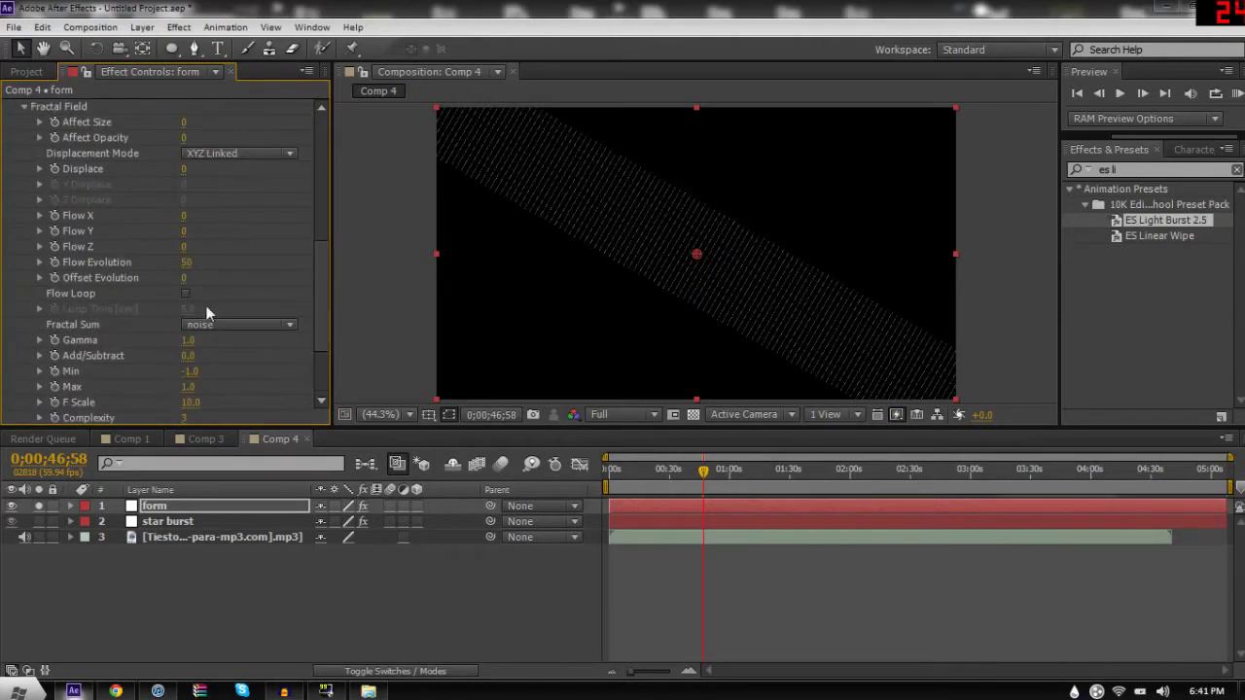
left_click(185, 123)
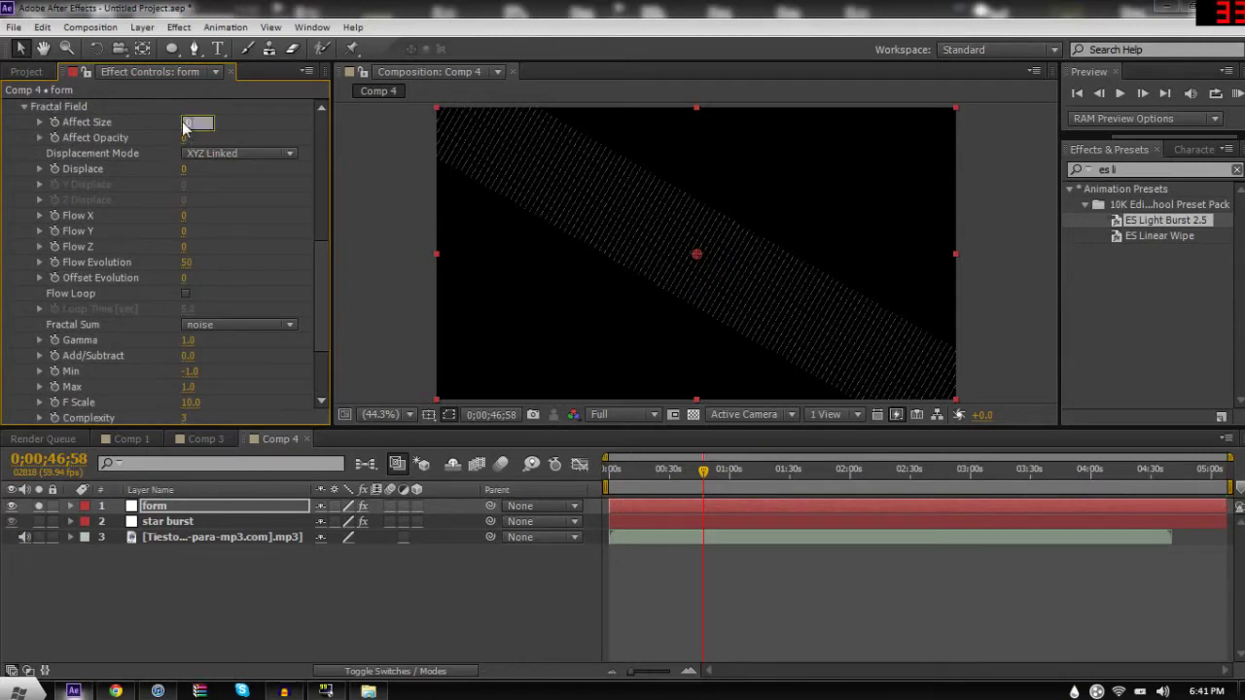
Step: In Form's Fractal Field, enter Affect Size 2, Affect Opacity 12 and Displace 65
key("Return")
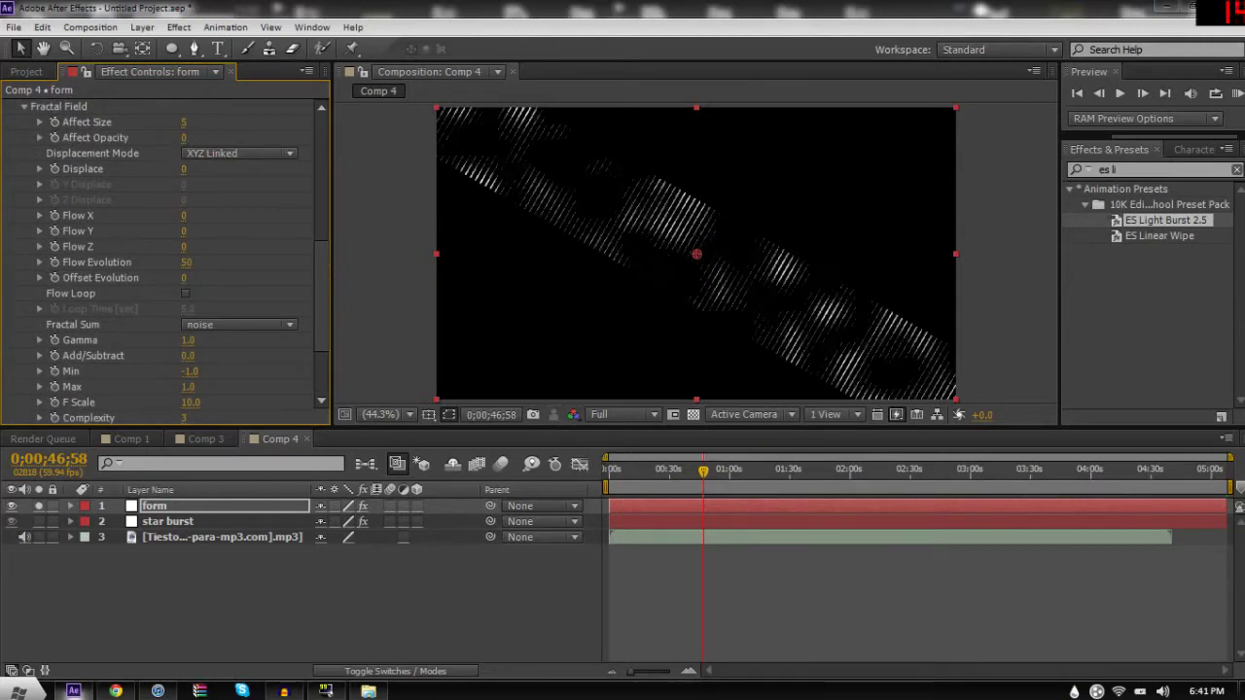
left_click(185, 124)
type("2")
key("Return")
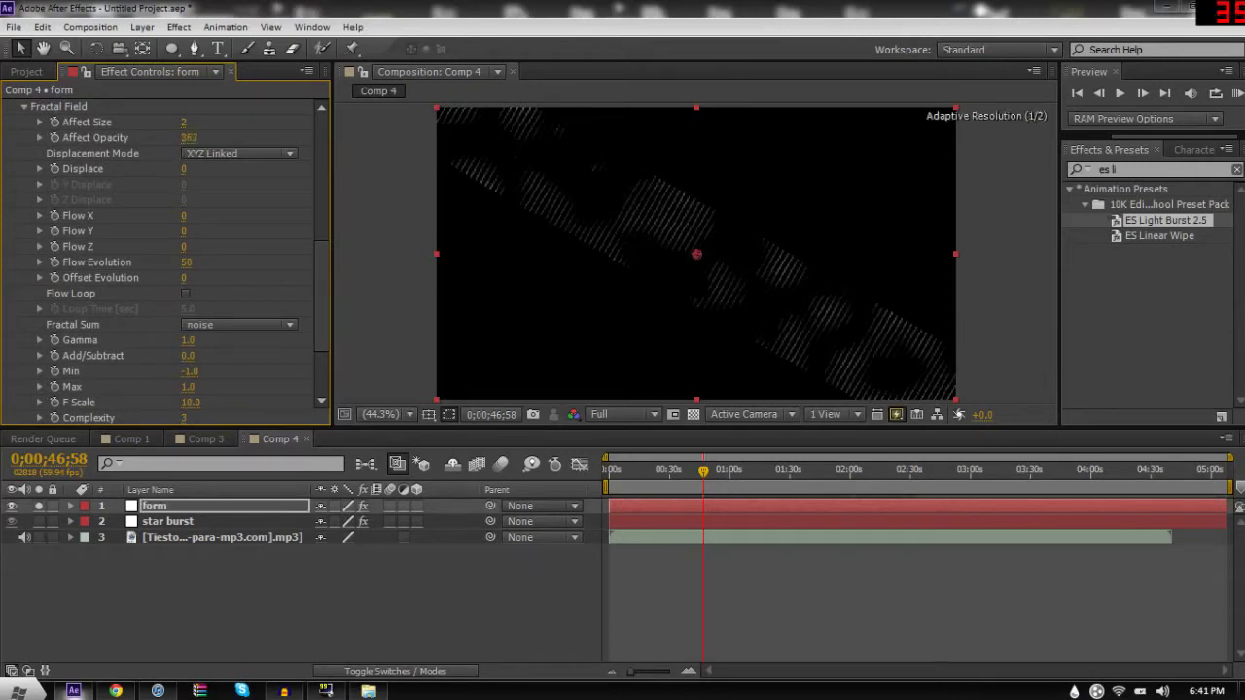
left_click_drag(186, 137, 175, 137)
left_click(186, 137)
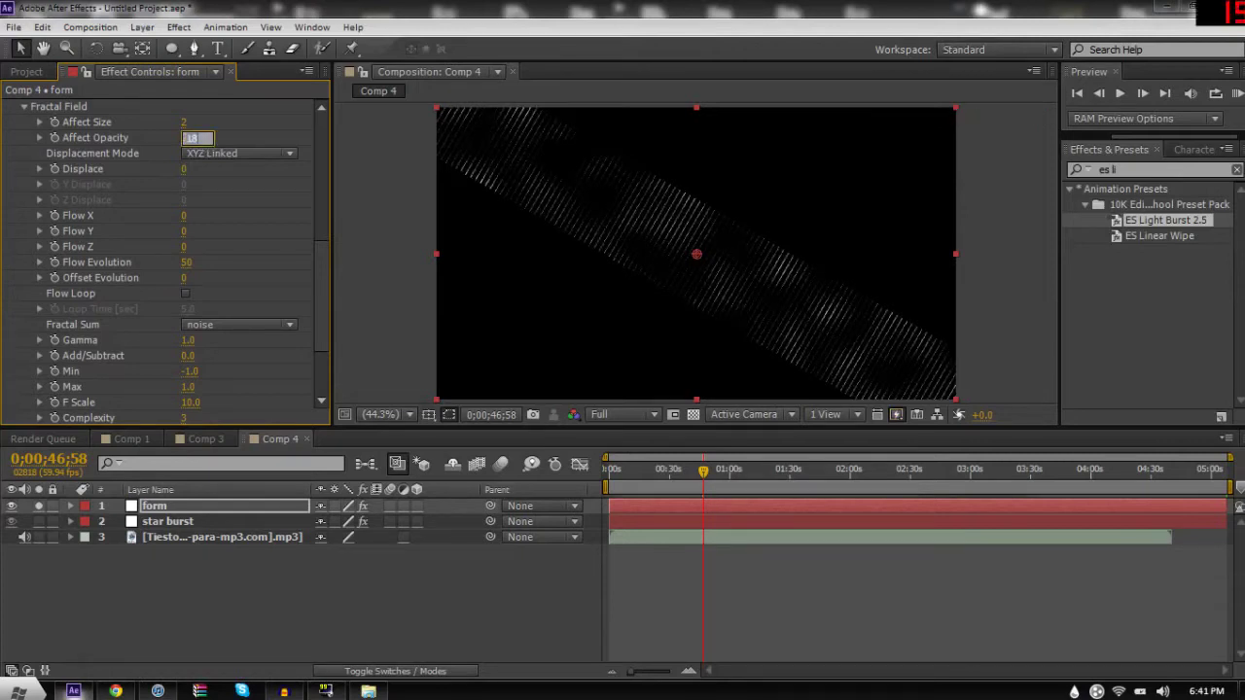
key("Return")
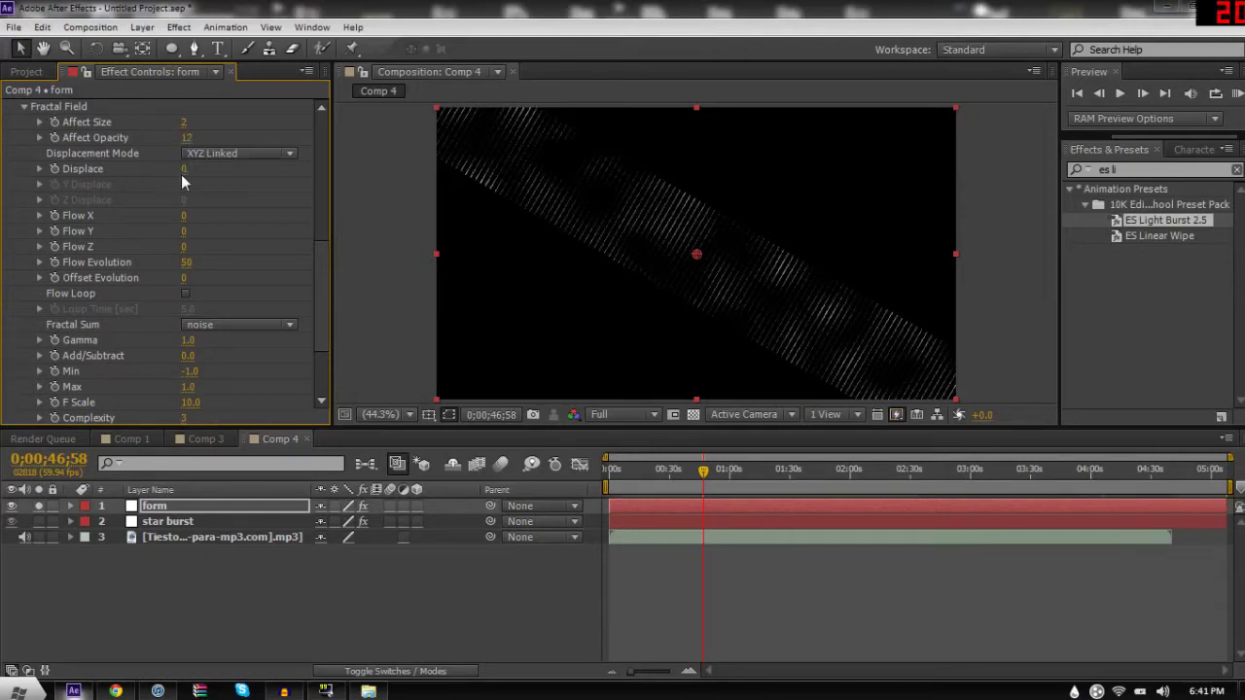
left_click_drag(183, 168, 629, 161)
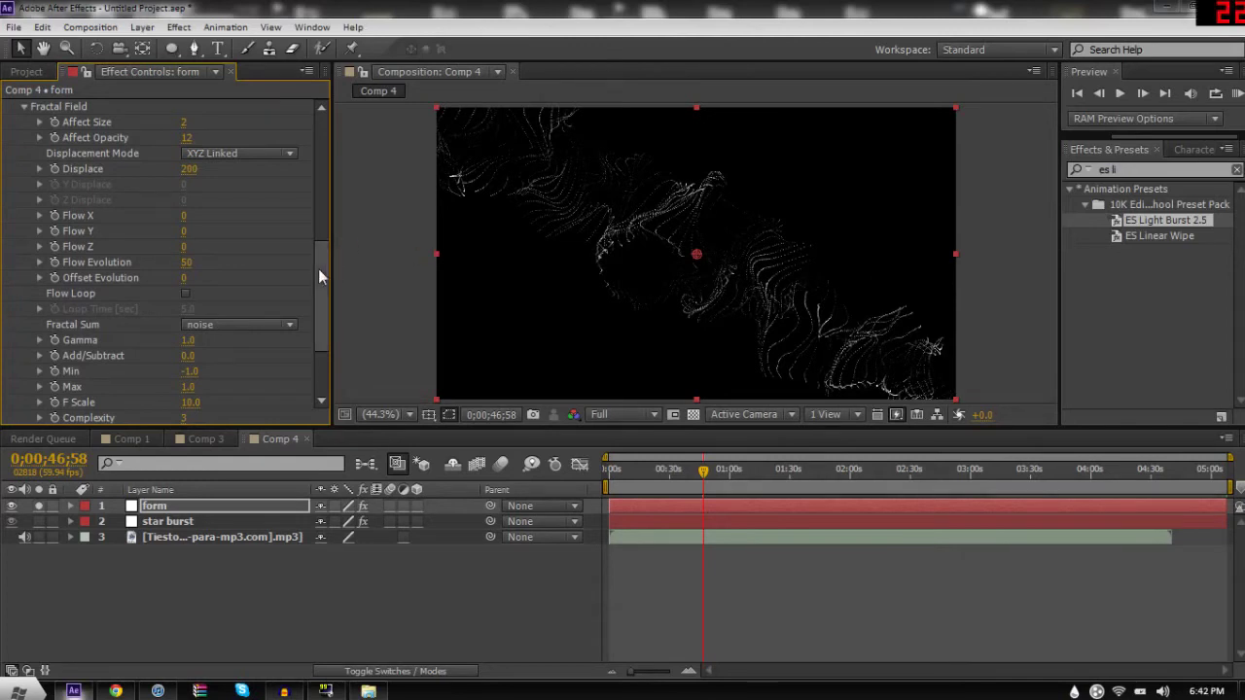
left_click(188, 168)
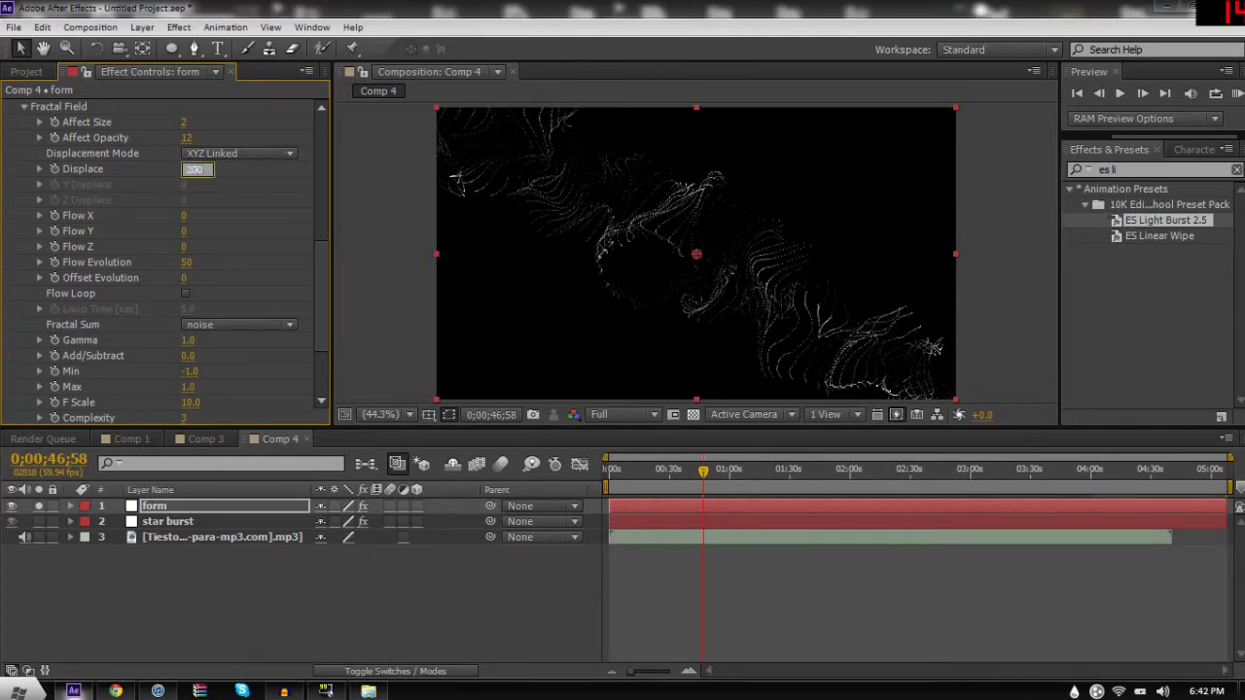
type("65")
key("Return")
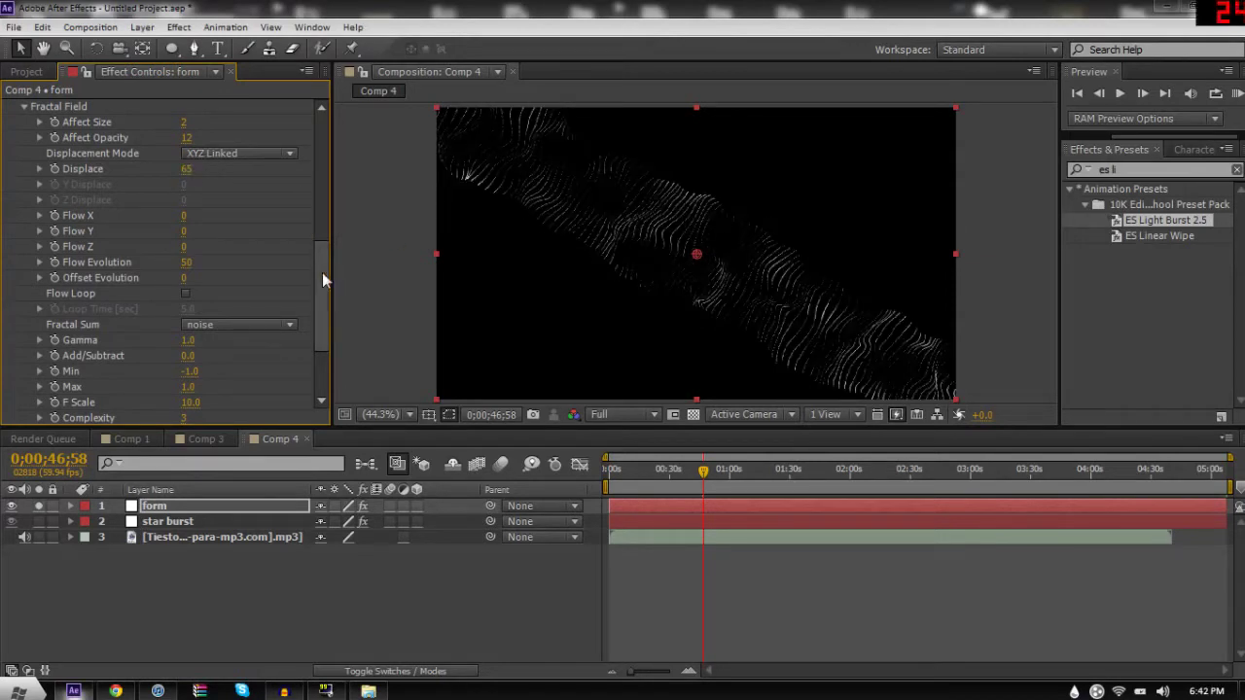
left_click_drag(321, 272, 322, 329)
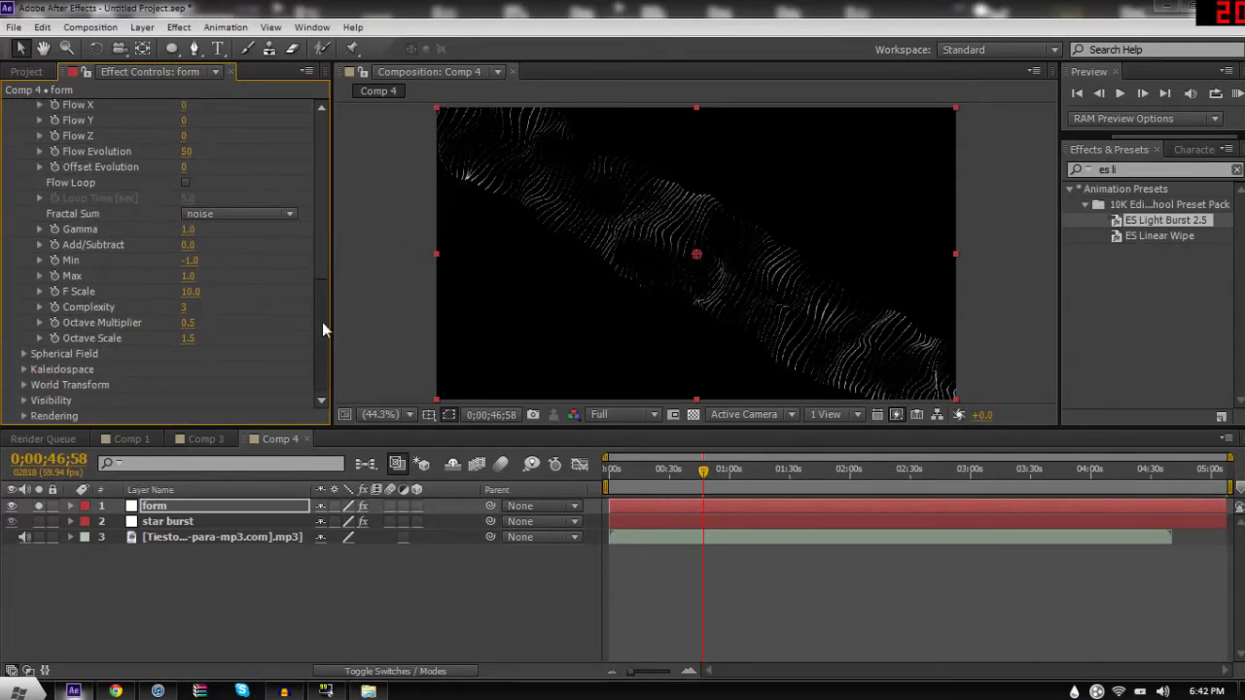
Step: Set Spherical Field Sphere 1 to Strength 100 and Radius 240, checking it against the safe guides
left_click(24, 354)
left_click(40, 369)
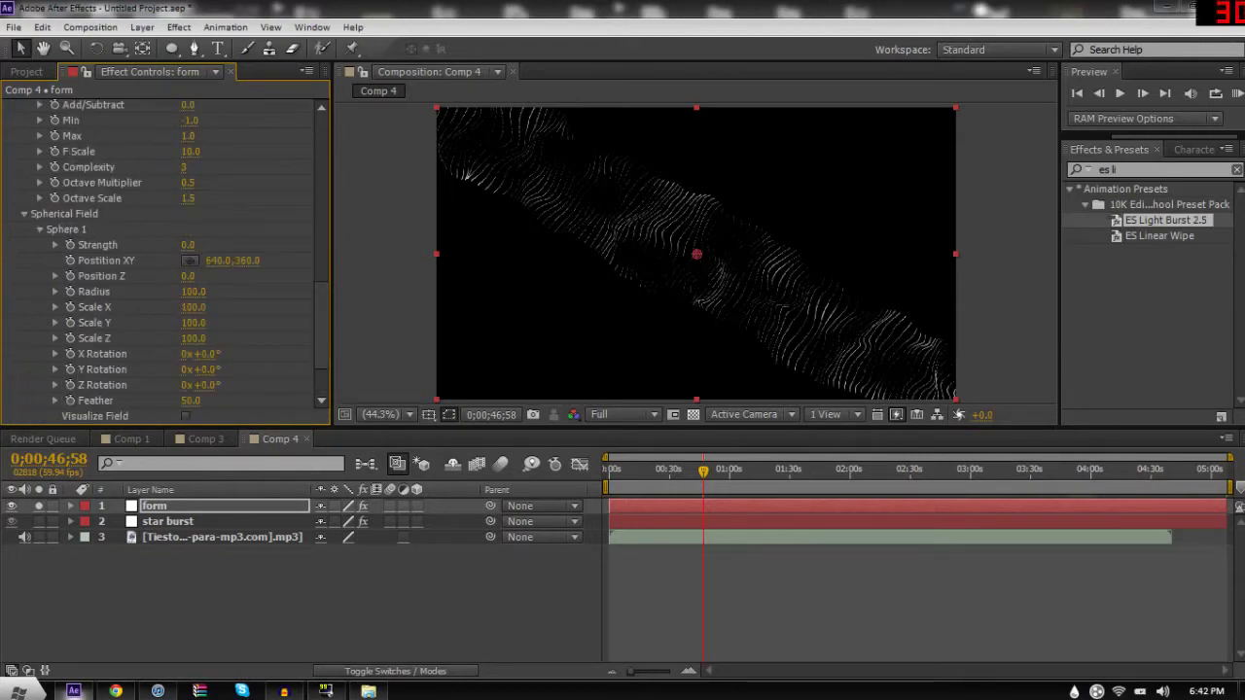
left_click_drag(187, 244, 233, 244)
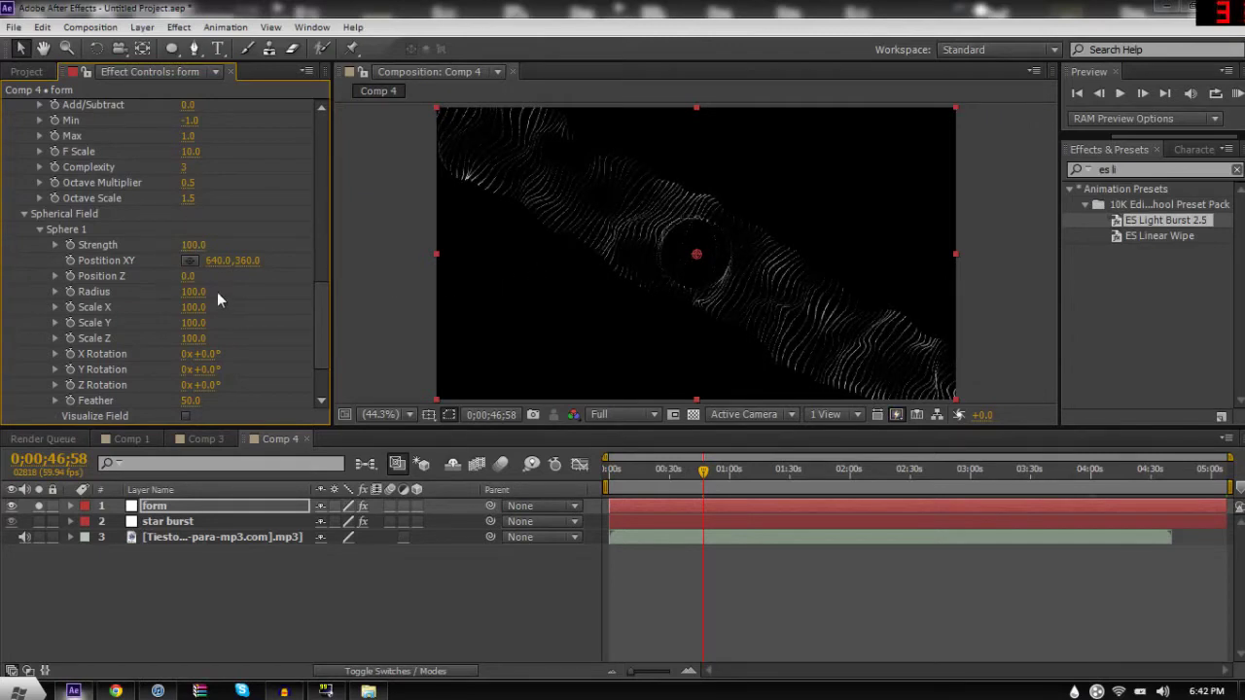
mouse_move(193, 290)
left_mouse_down()
mouse_move(222, 291)
mouse_move(200, 291)
left_mouse_up()
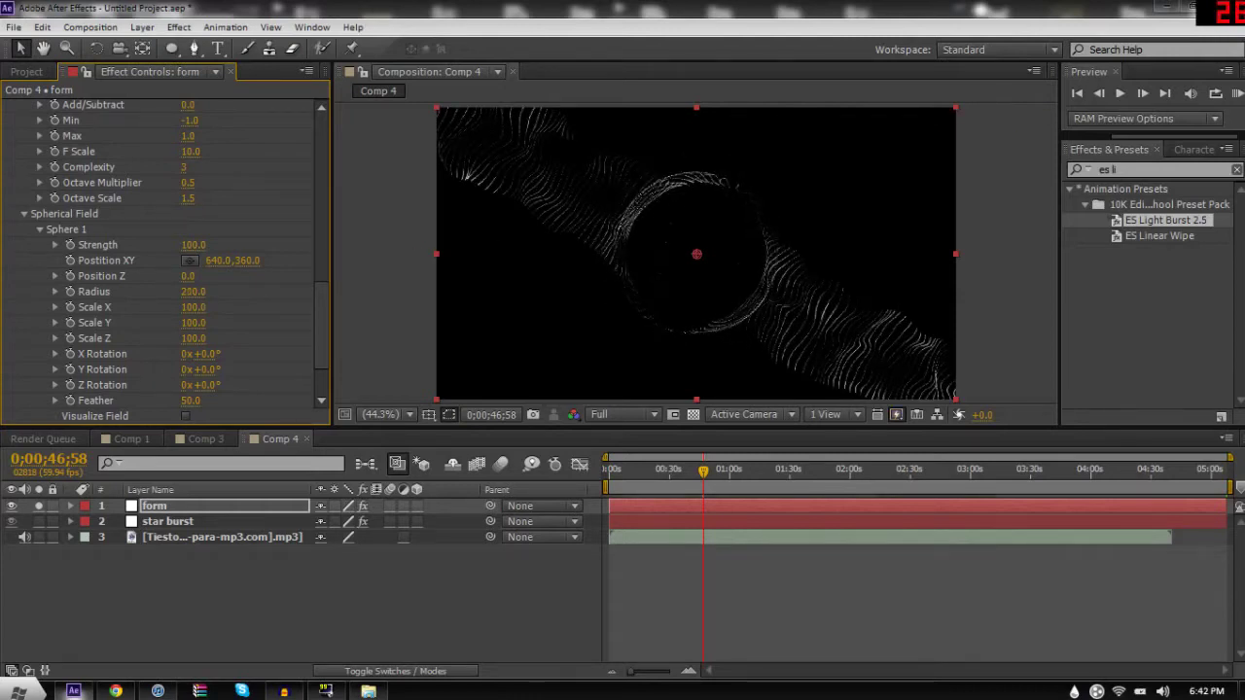
left_click_drag(192, 290, 217, 291)
left_click(428, 415)
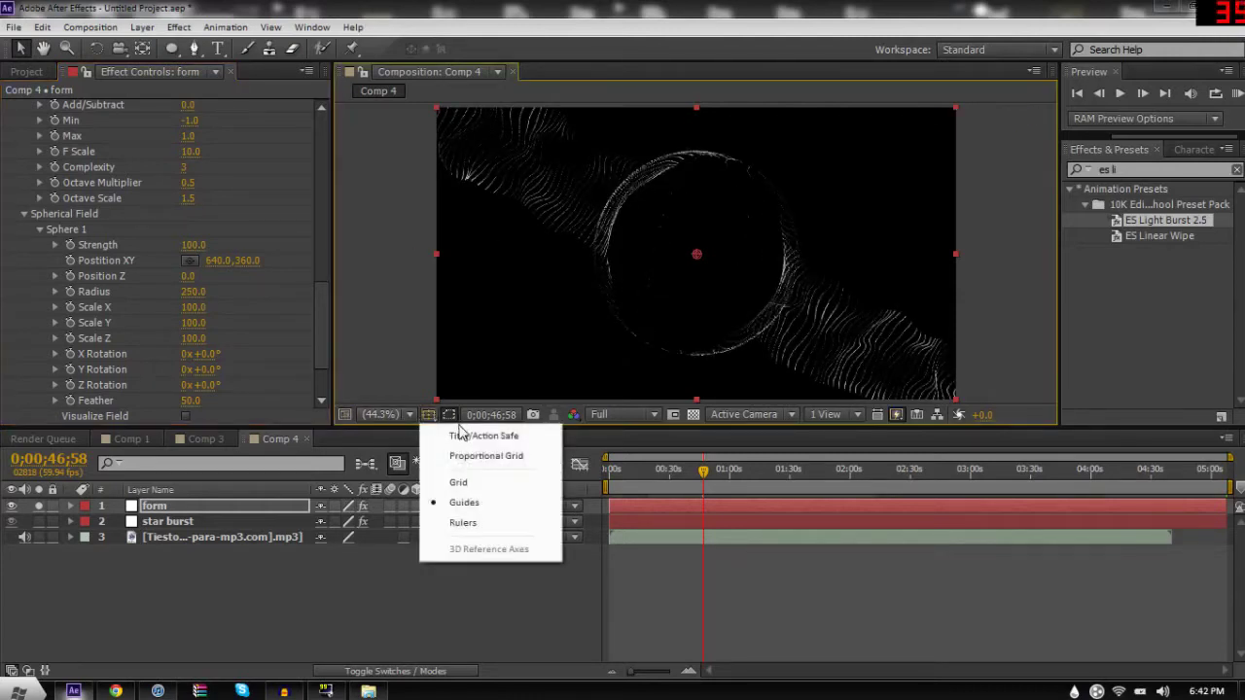
left_click(453, 436)
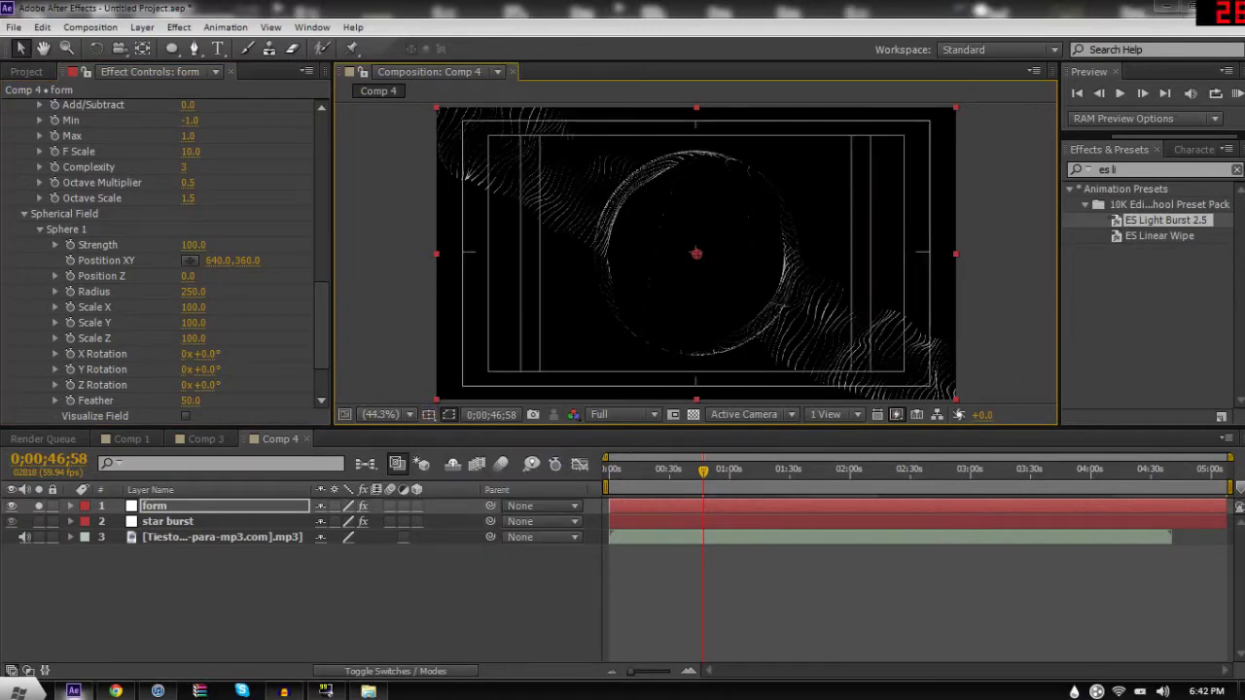
left_click_drag(193, 298, 183, 297)
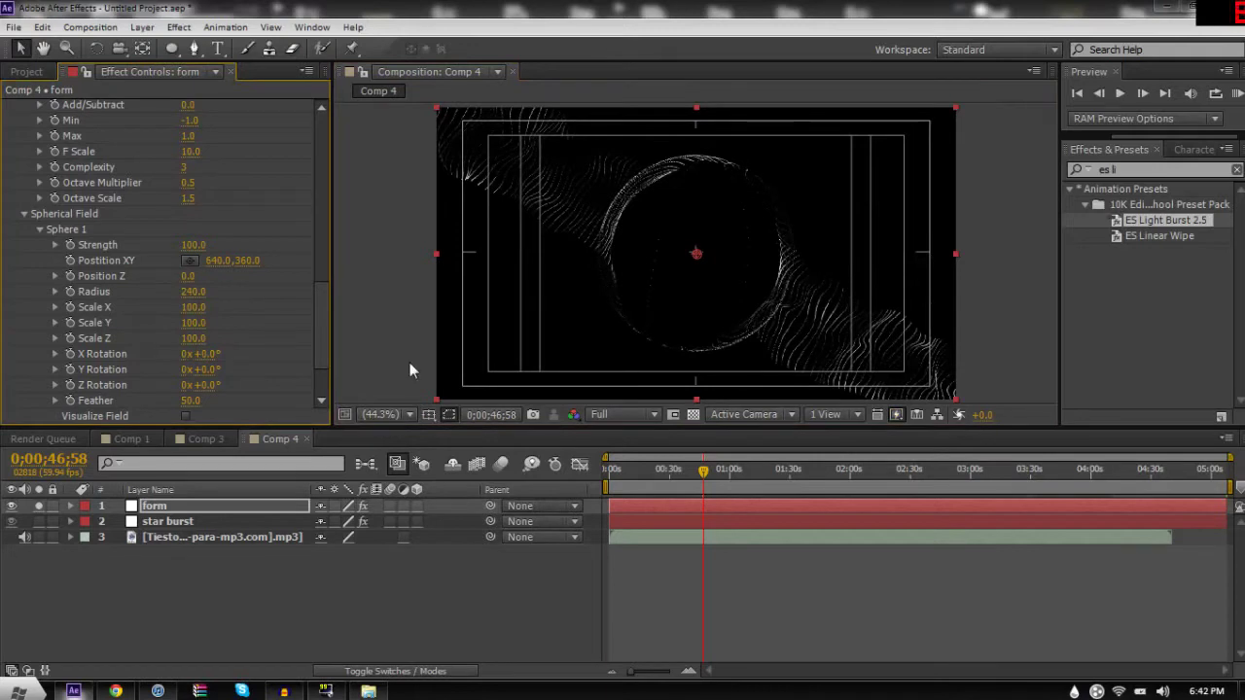
left_click(429, 418)
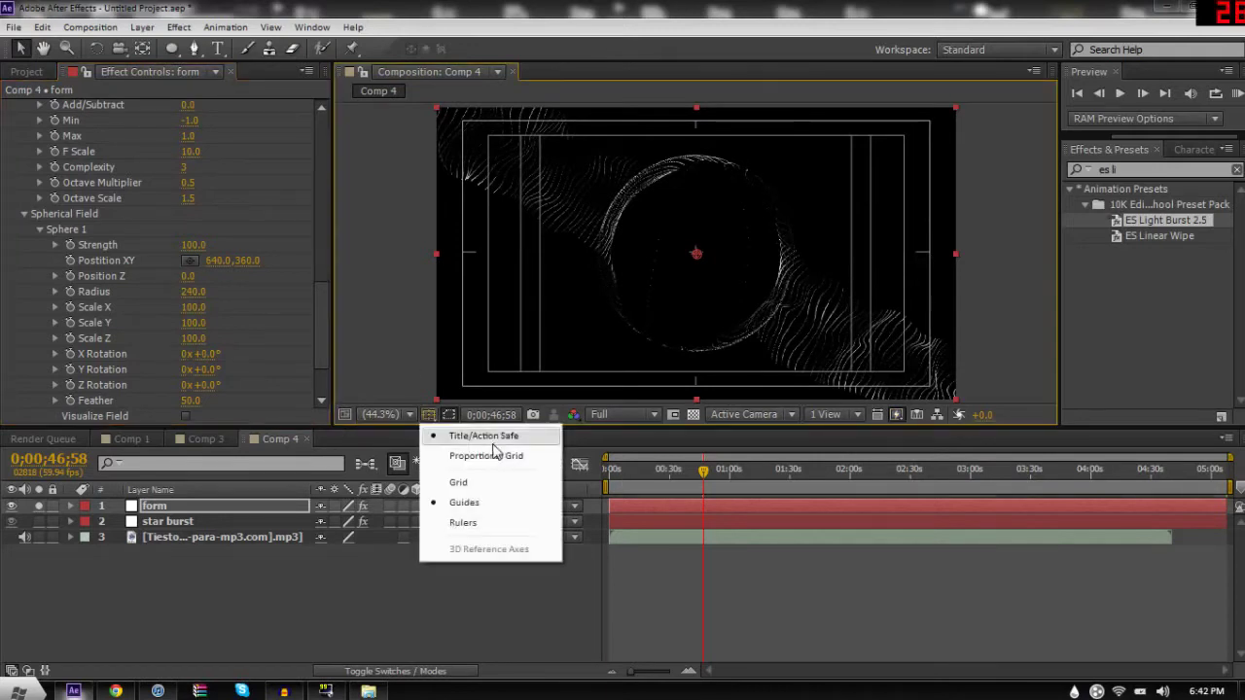
left_click(472, 433)
Step: Move the playhead to about 0;00;24 and play the preview from there
left_click(449, 634)
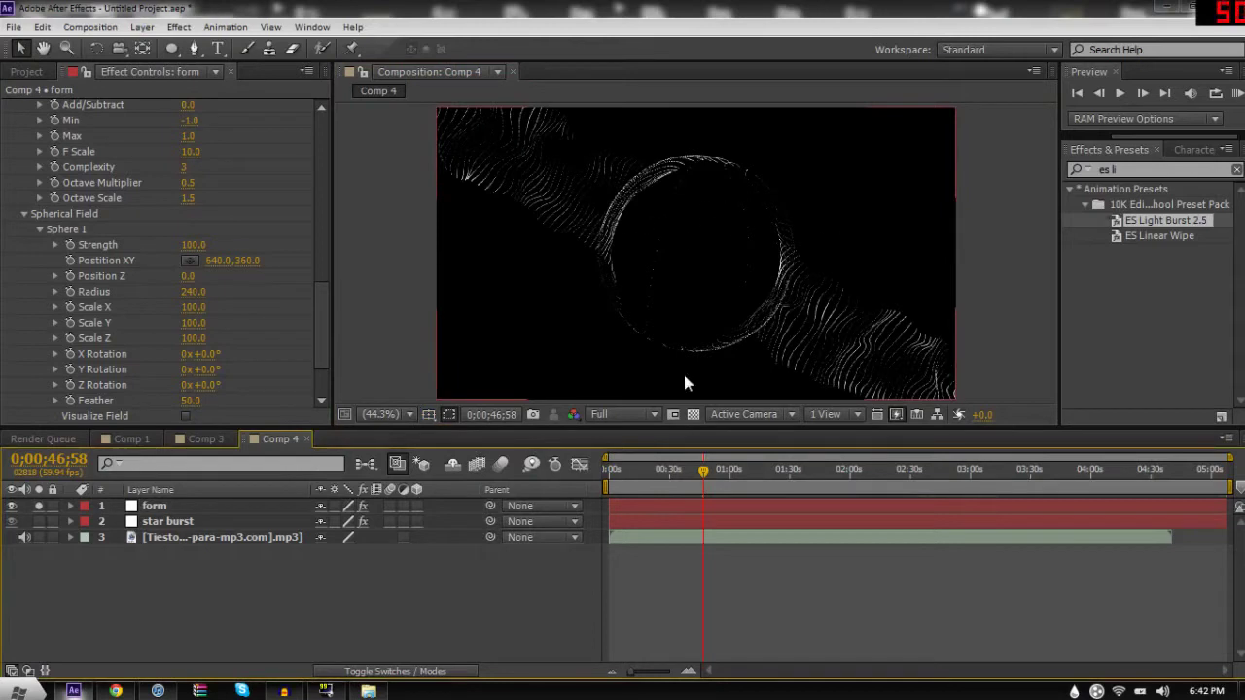
left_click(658, 468)
key("space")
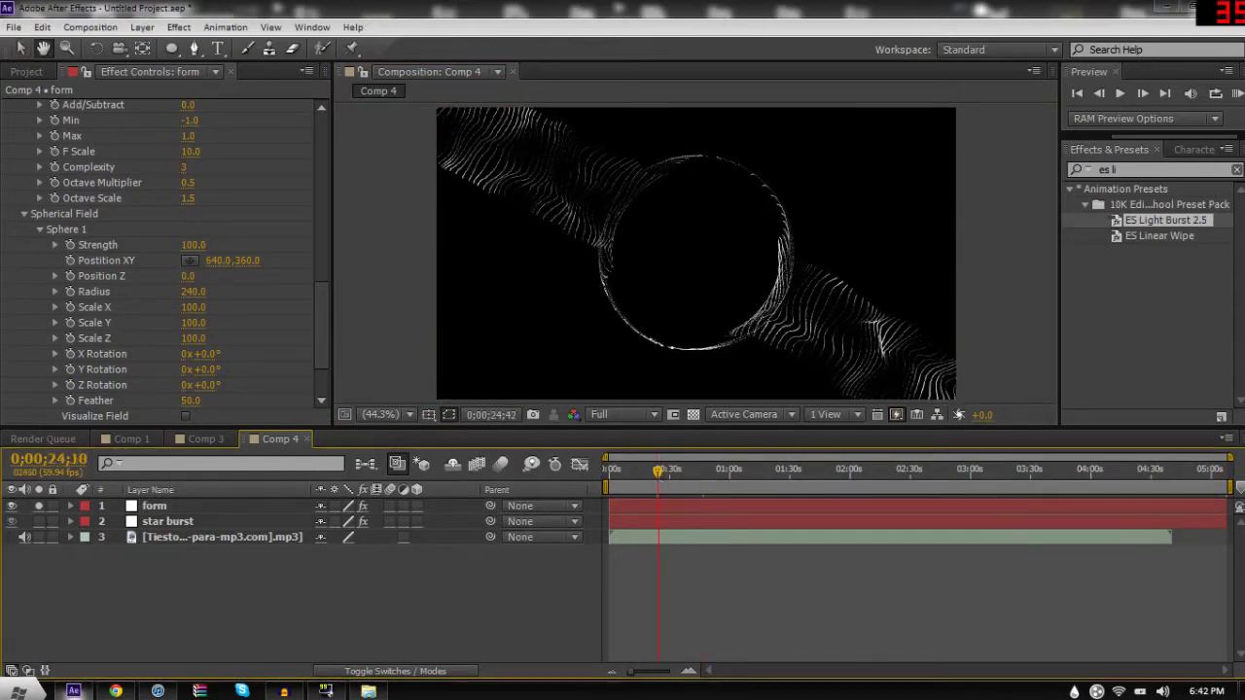
left_click(624, 472)
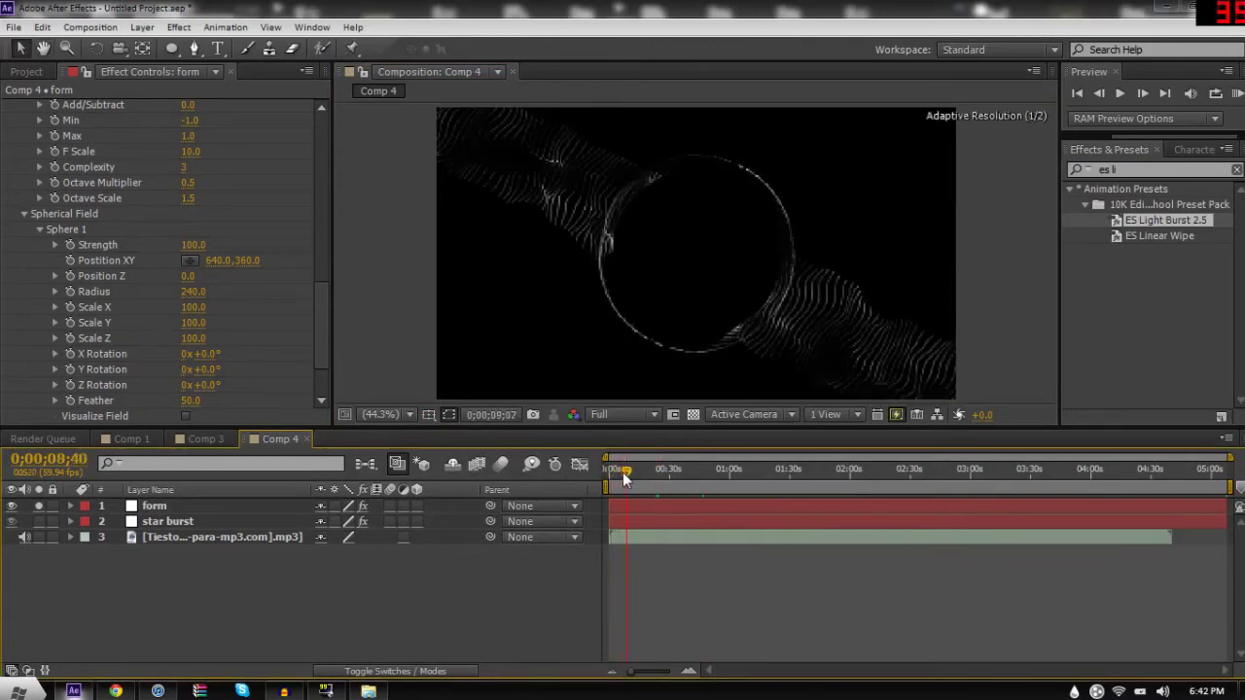
left_click_drag(623, 476, 545, 496)
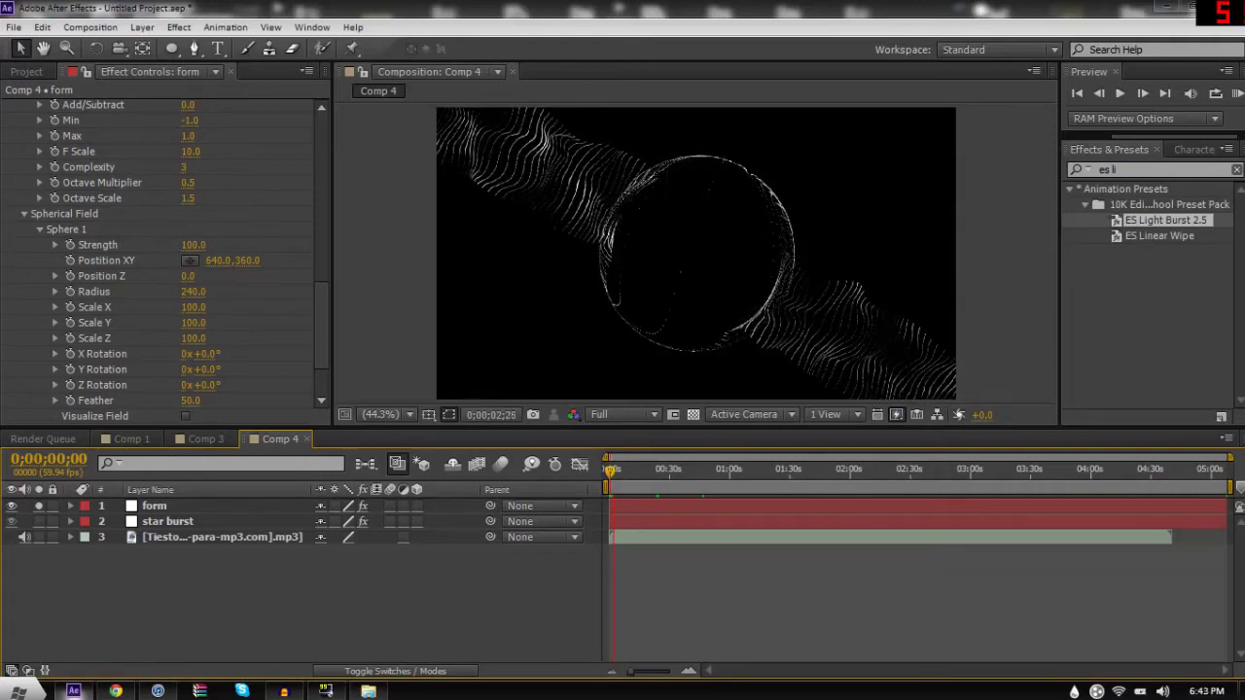
left_click(597, 294)
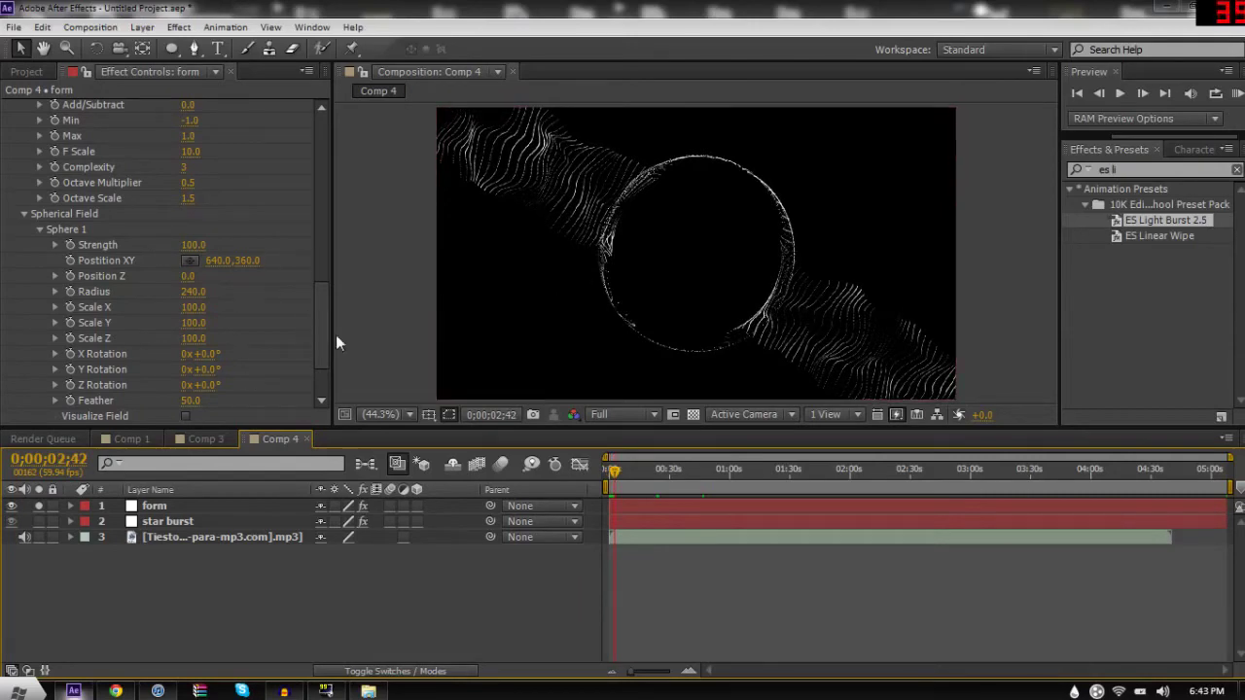
key("alt+Tab")
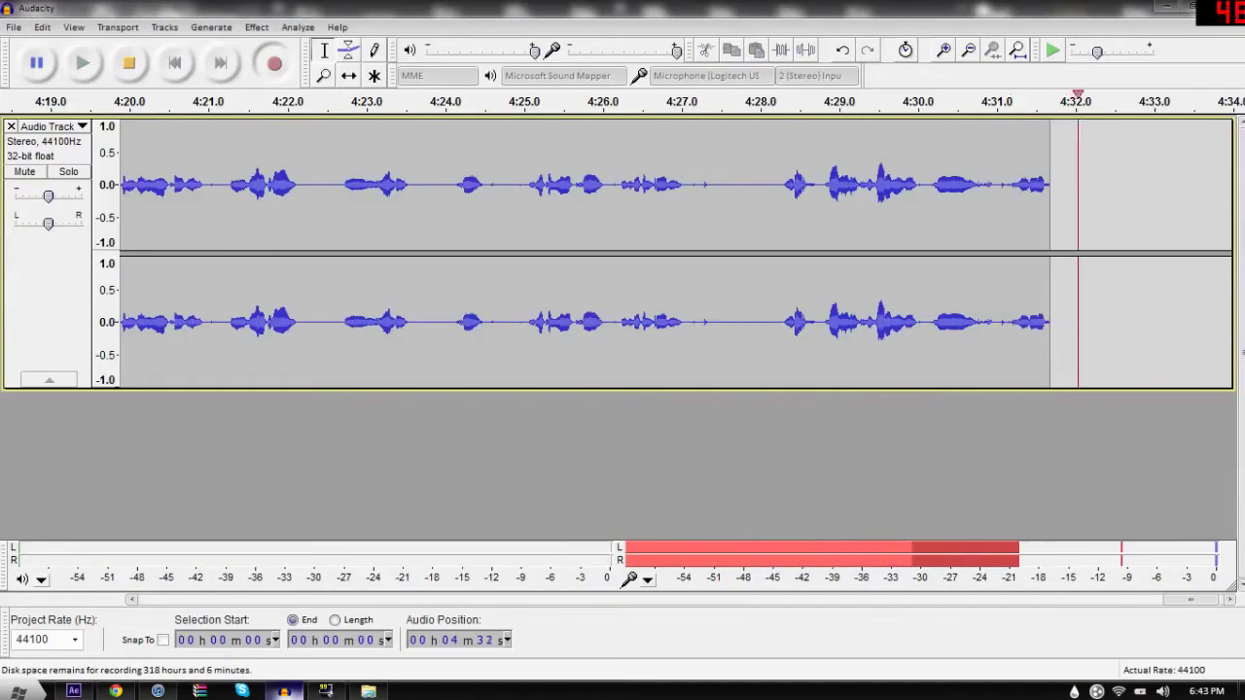
key("alt+Tab")
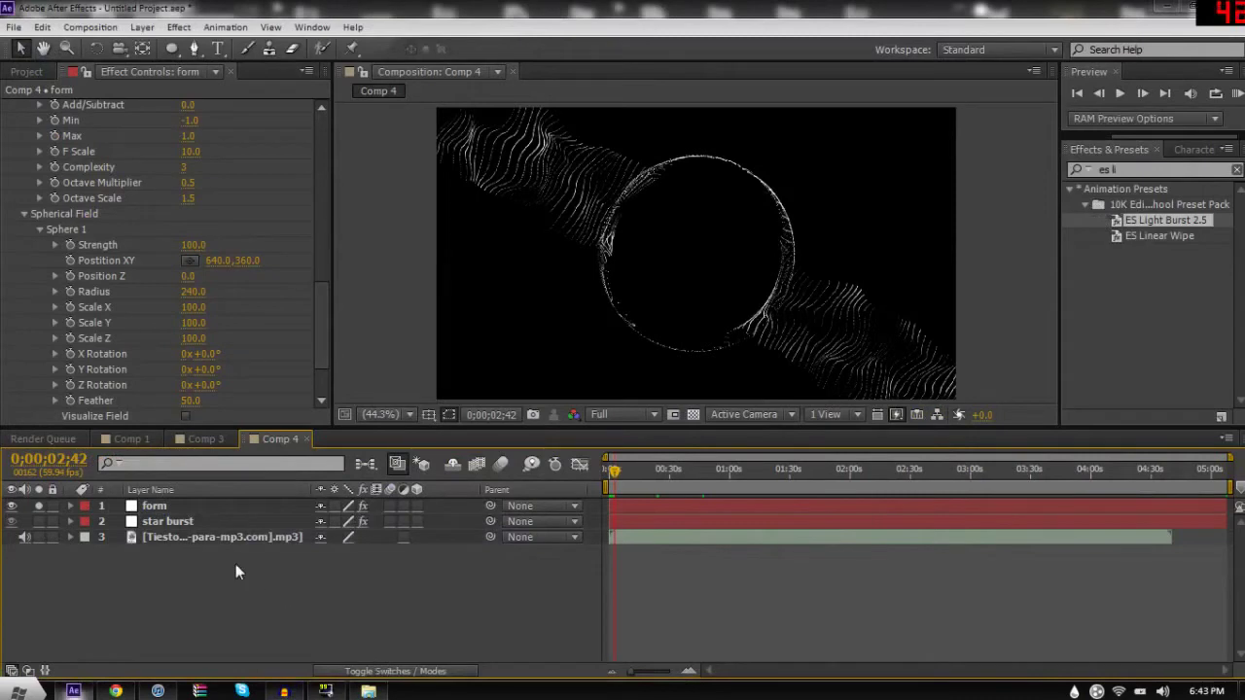
Step: Solo star burst and set CC Star Burst Scatter to 922, Speed 0.2 and Size 57
left_click(178, 522)
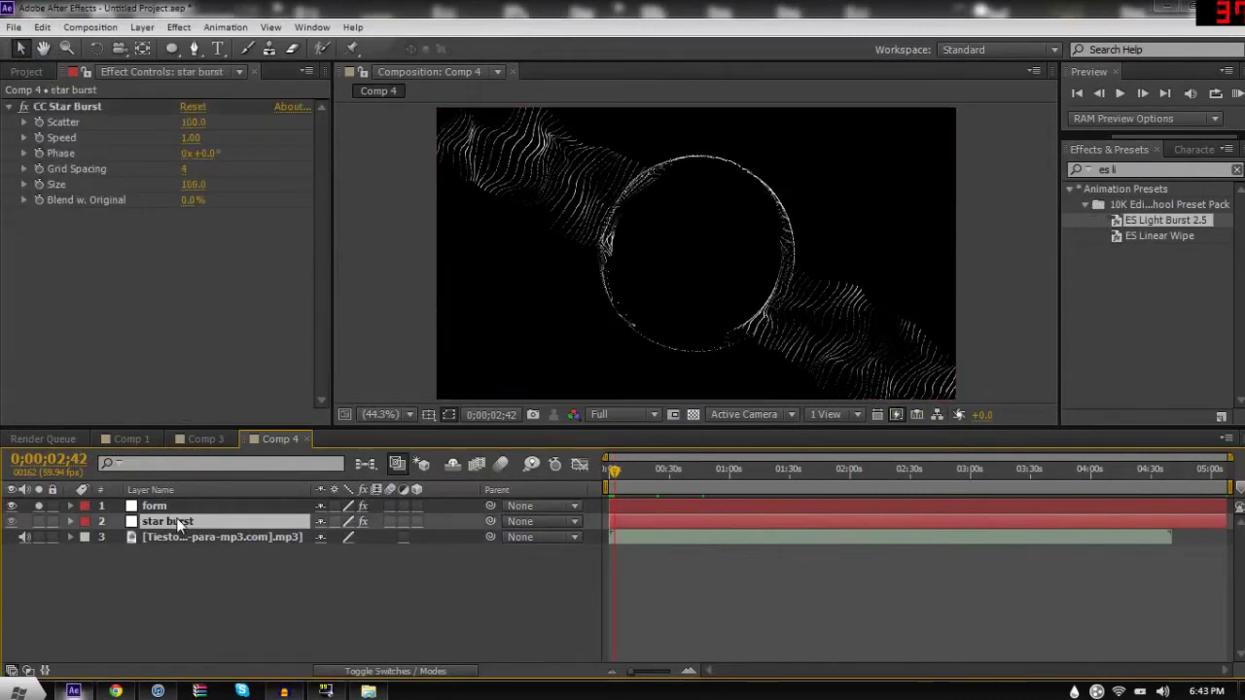
left_click(39, 523)
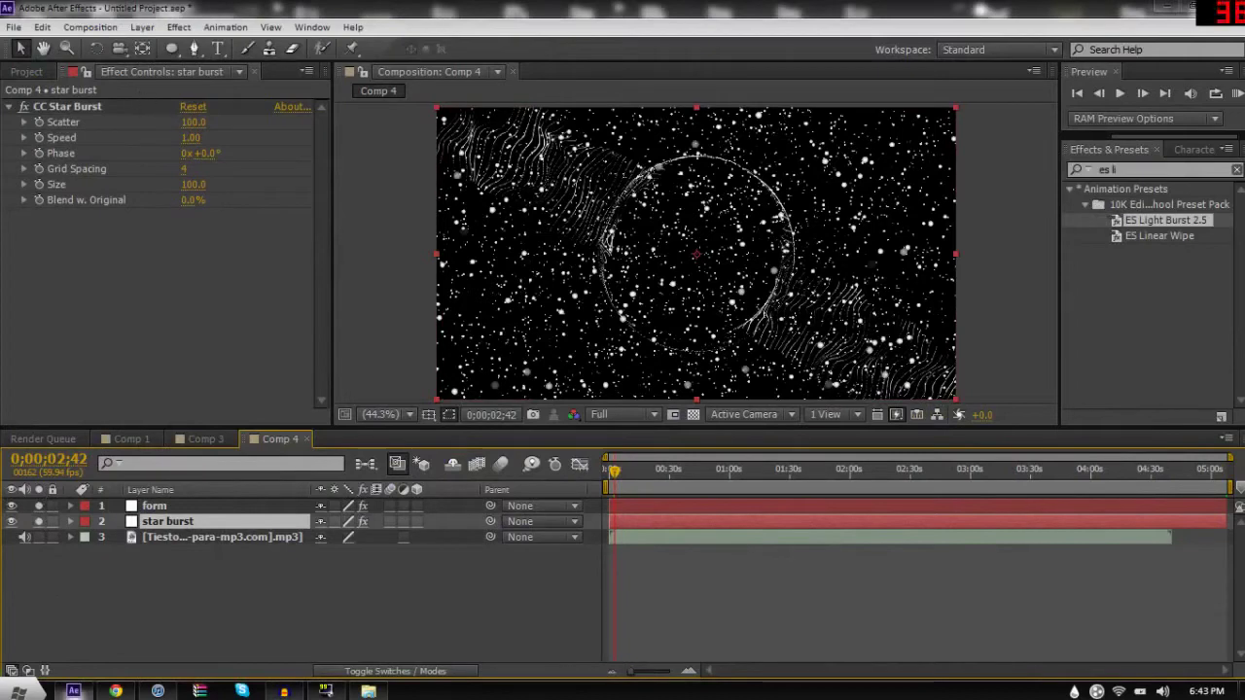
left_click_drag(192, 121, 243, 121)
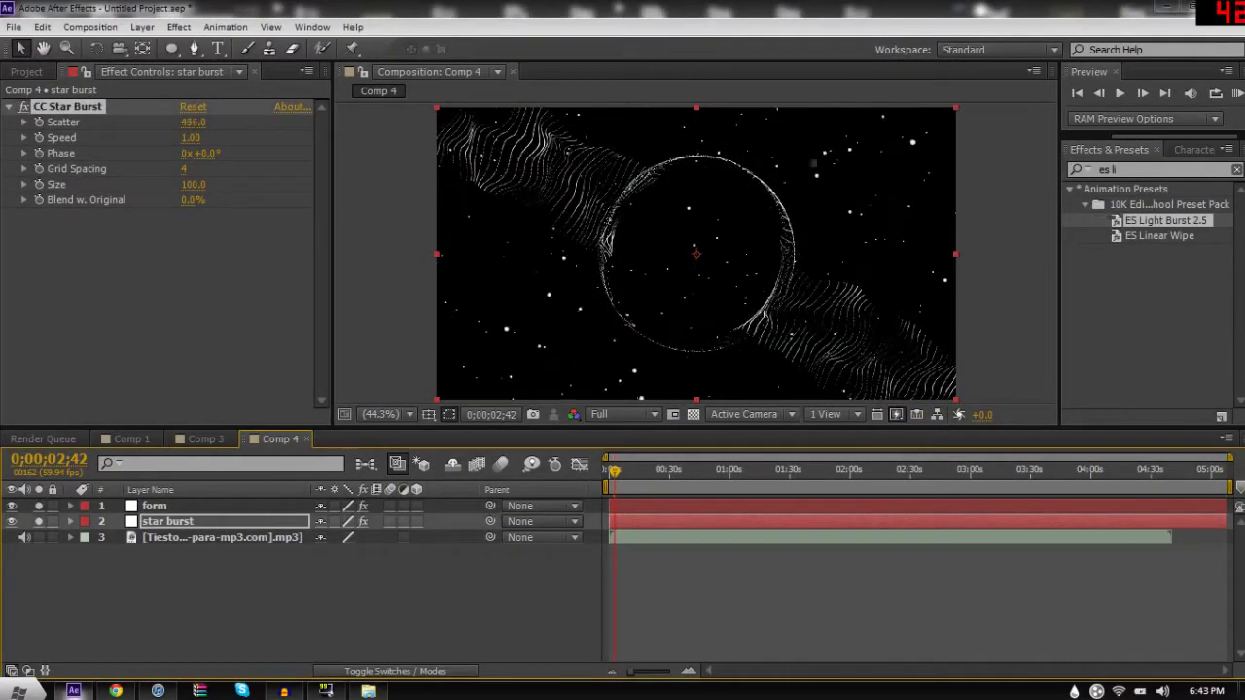
left_click(193, 137)
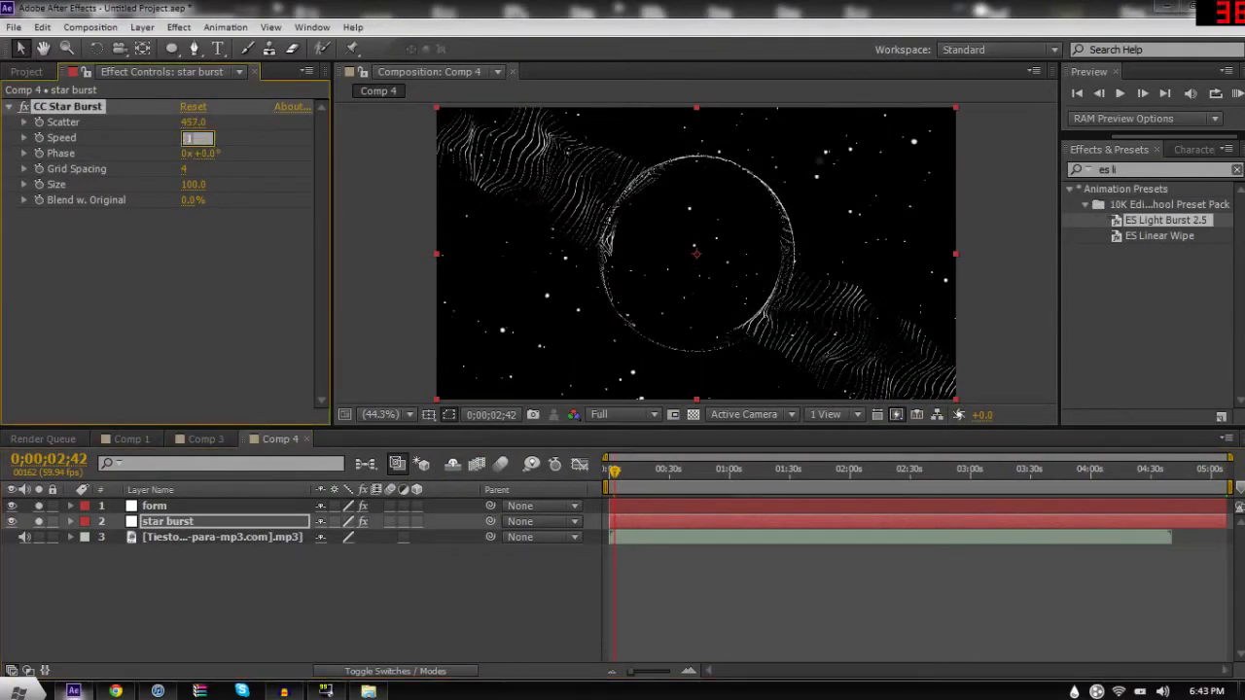
type(".2")
key("Return")
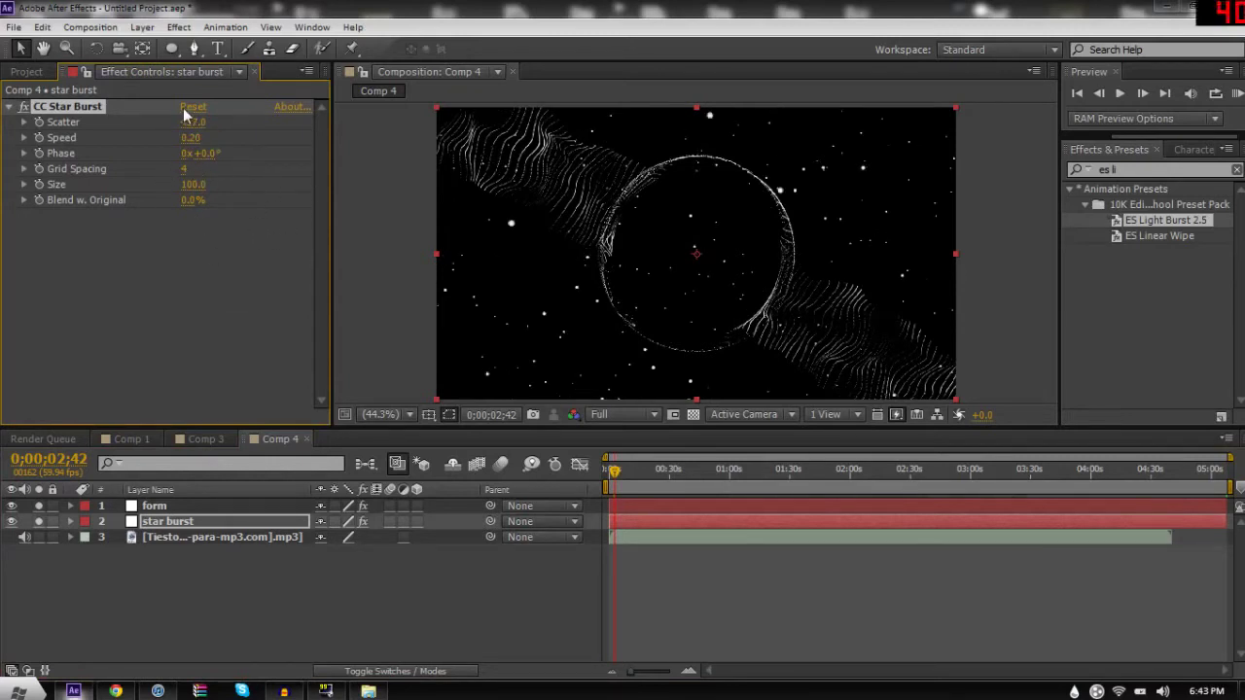
mouse_move(193, 121)
left_mouse_down()
mouse_move(226, 122)
mouse_move(184, 121)
left_mouse_up()
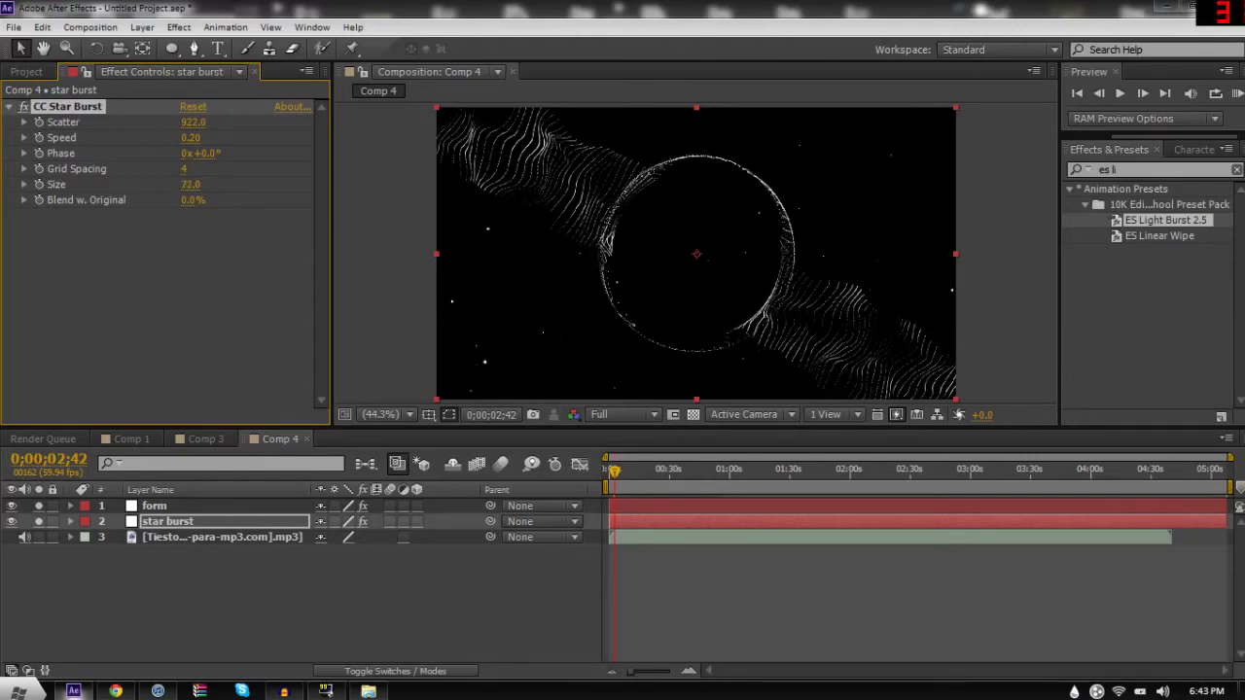
left_click_drag(190, 184, 185, 184)
Step: End the work area at 0;00;06;03, slow the stars to Speed 0.14, and preview
left_click_drag(614, 469, 525, 476)
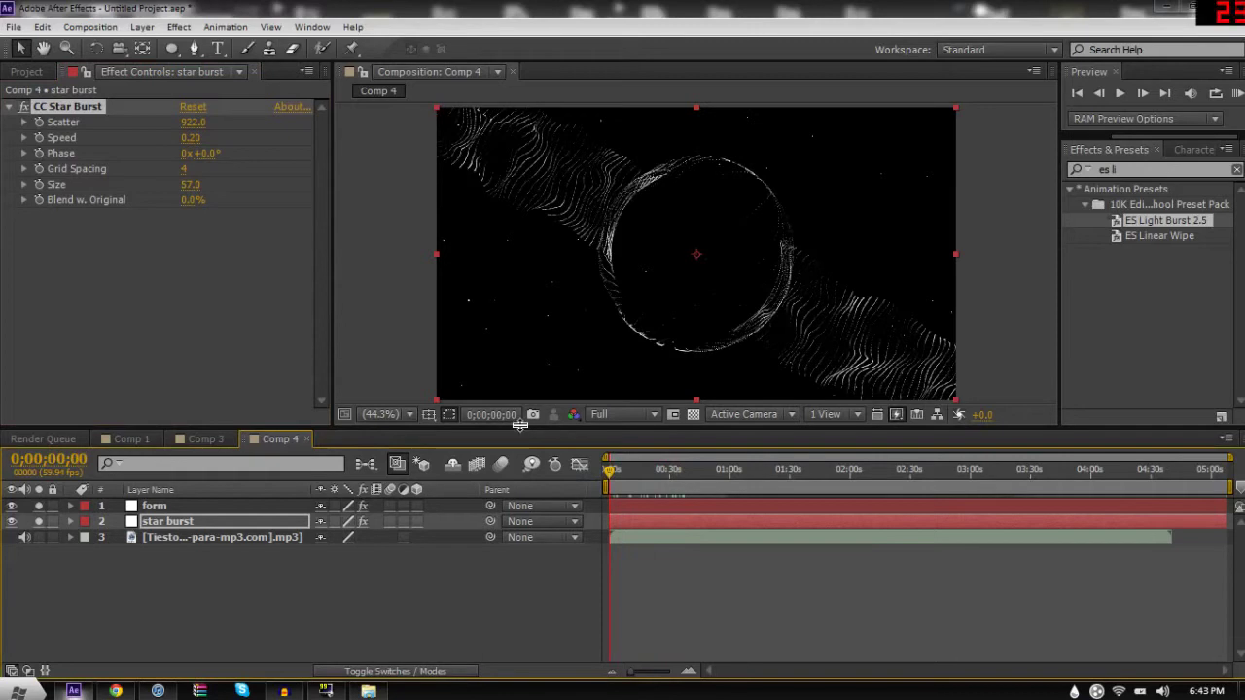
scroll(632, 472, "up", 5)
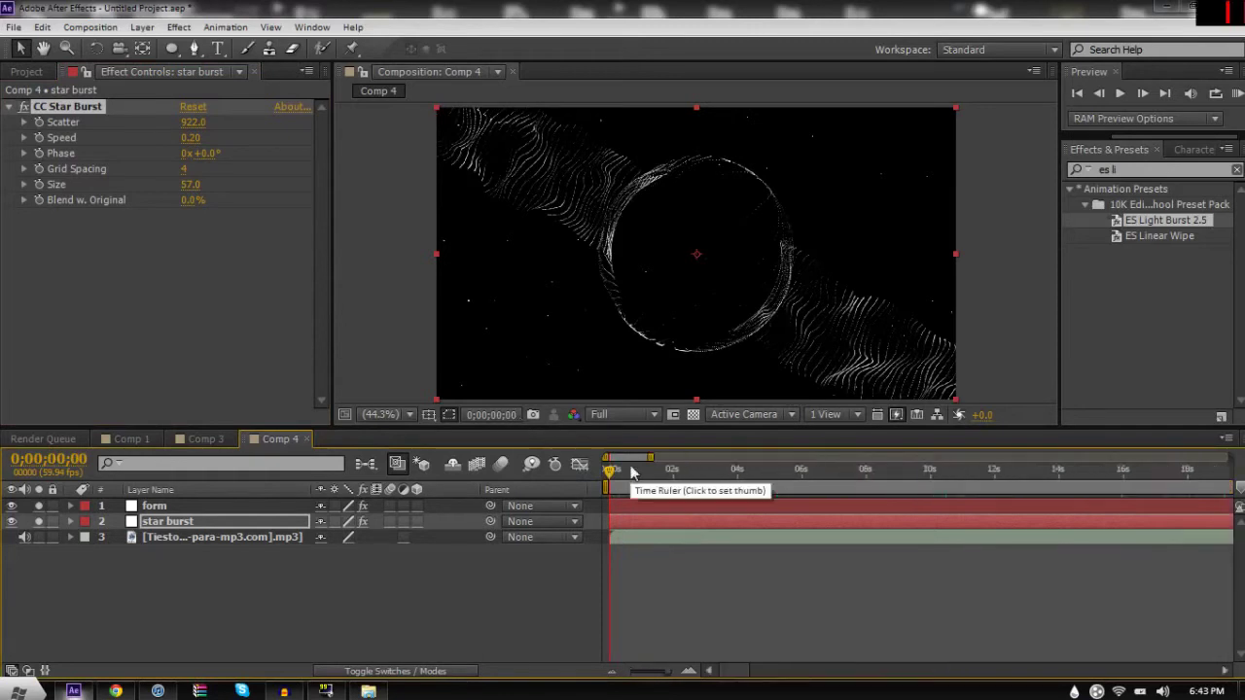
left_click(804, 472)
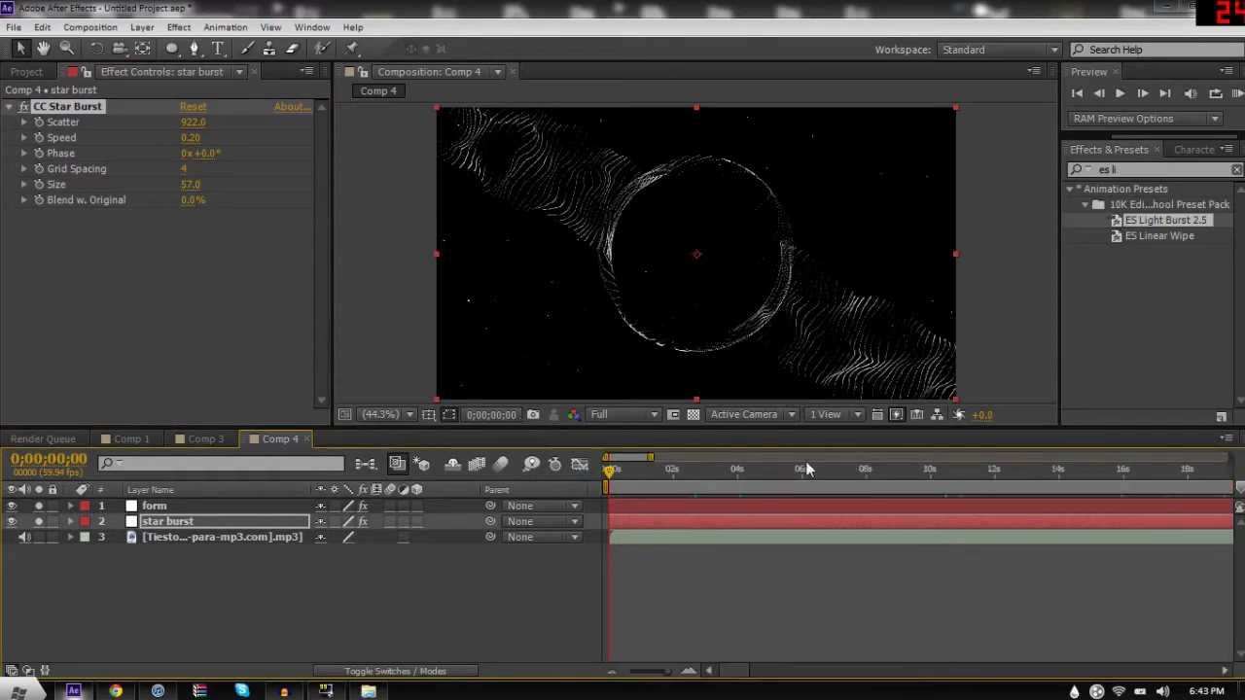
key("n")
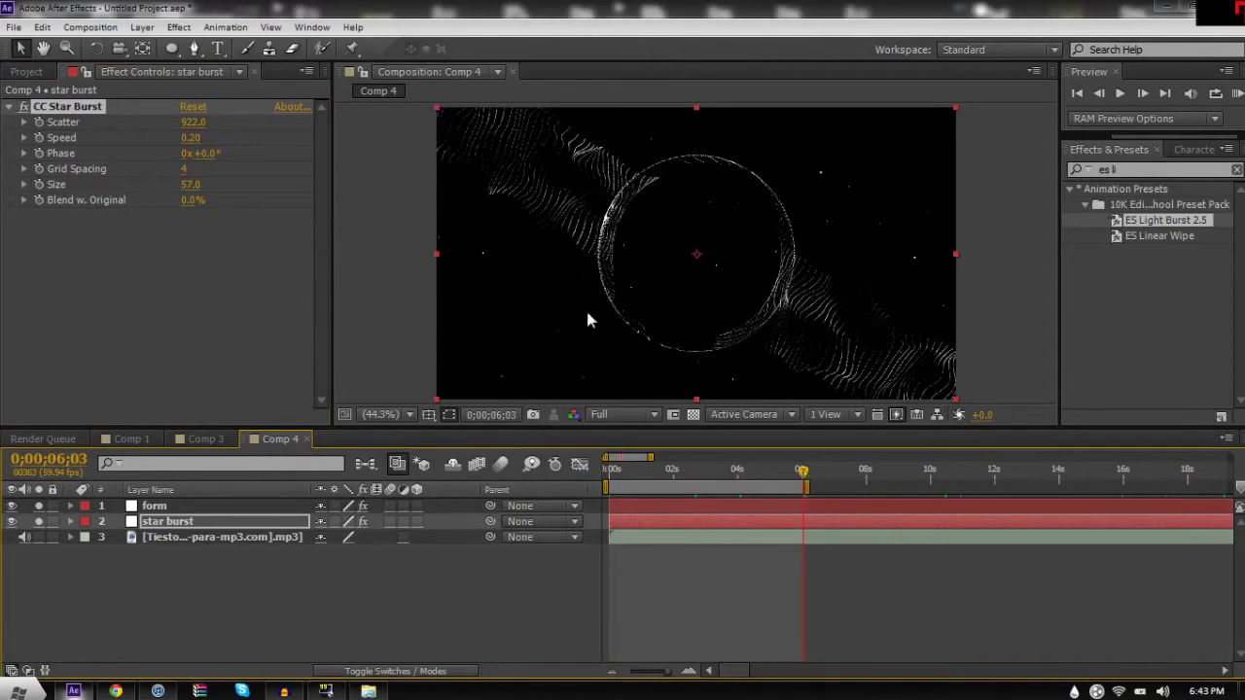
left_click_drag(190, 137, 280, 149)
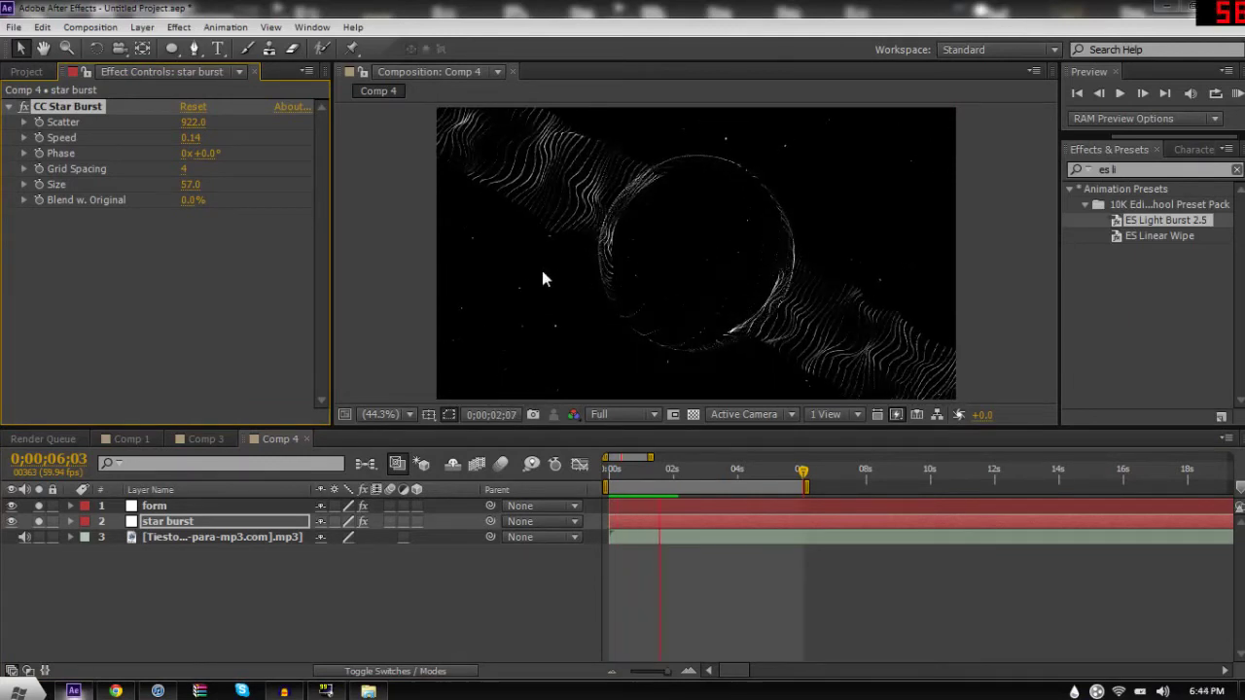
key("space")
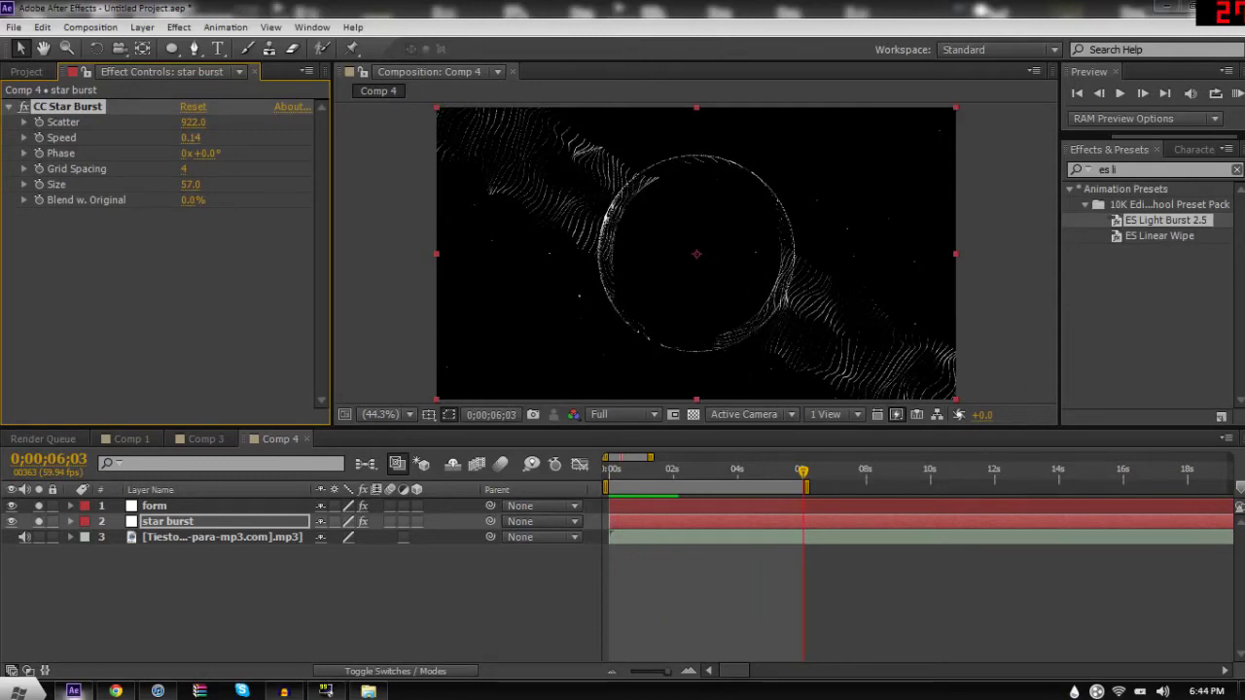
left_click(175, 507)
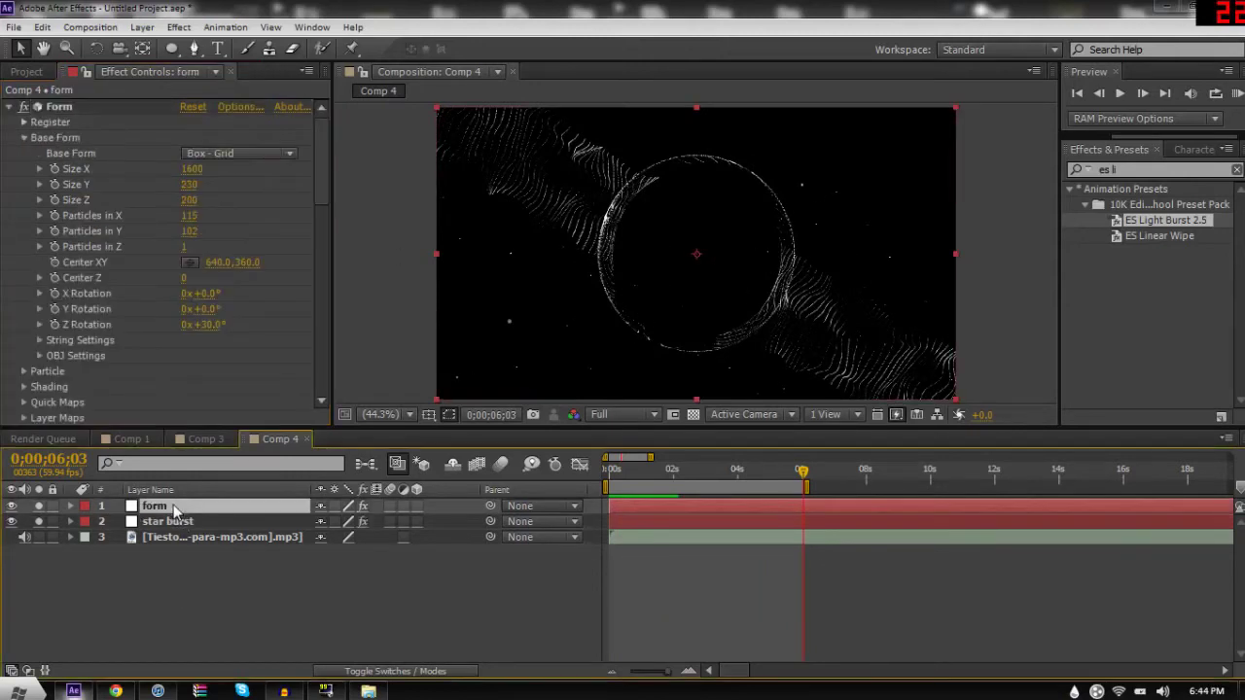
left_click_drag(320, 180, 317, 233)
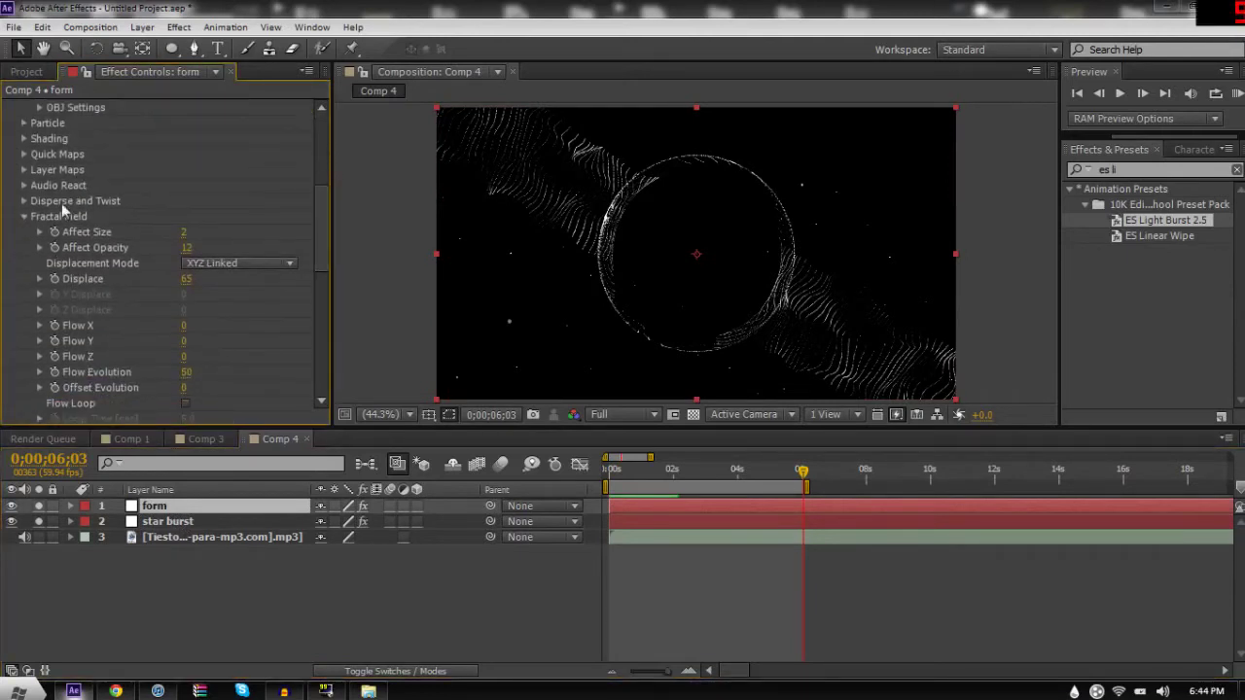
left_click(25, 185)
left_click(205, 201)
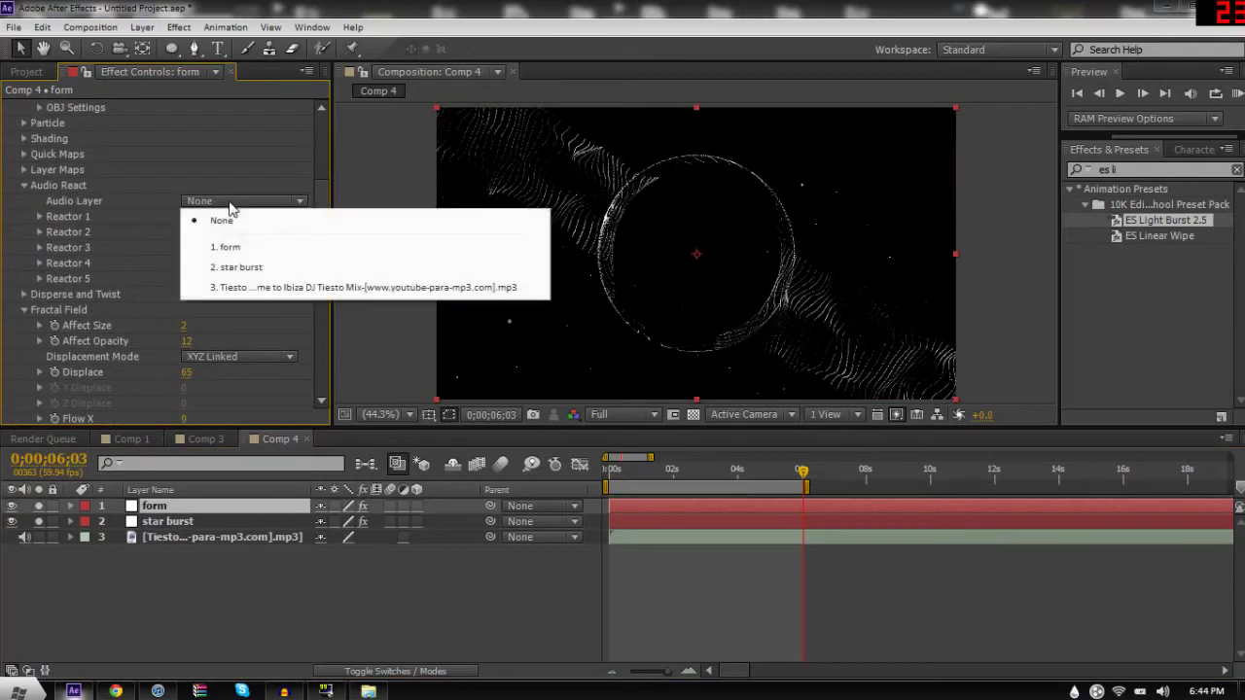
left_click(258, 292)
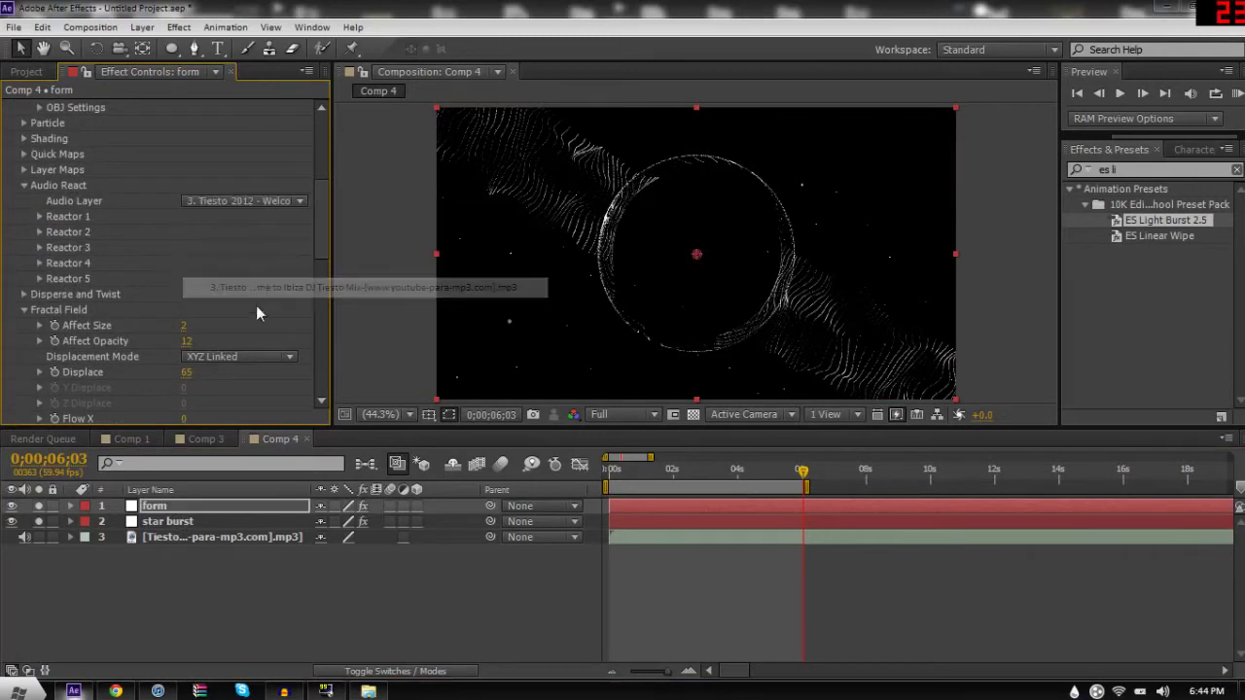
left_click(39, 216)
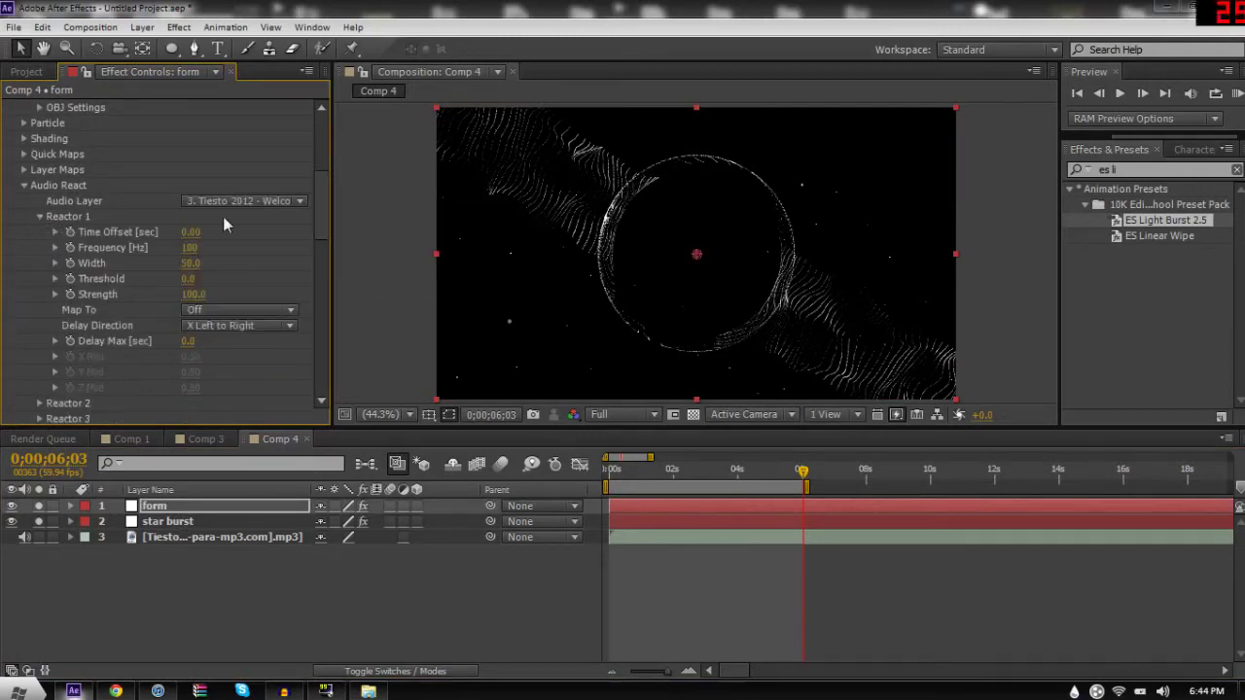
left_click(224, 310)
left_click(241, 393)
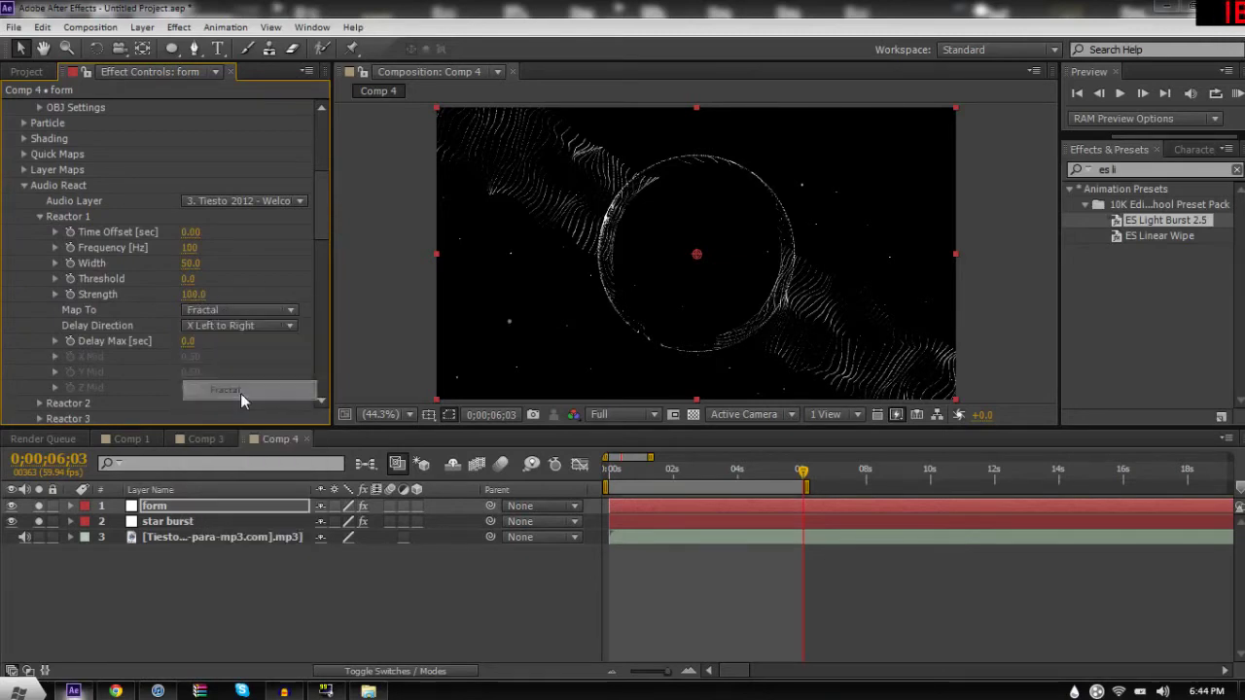
left_click(237, 311)
left_click(221, 329)
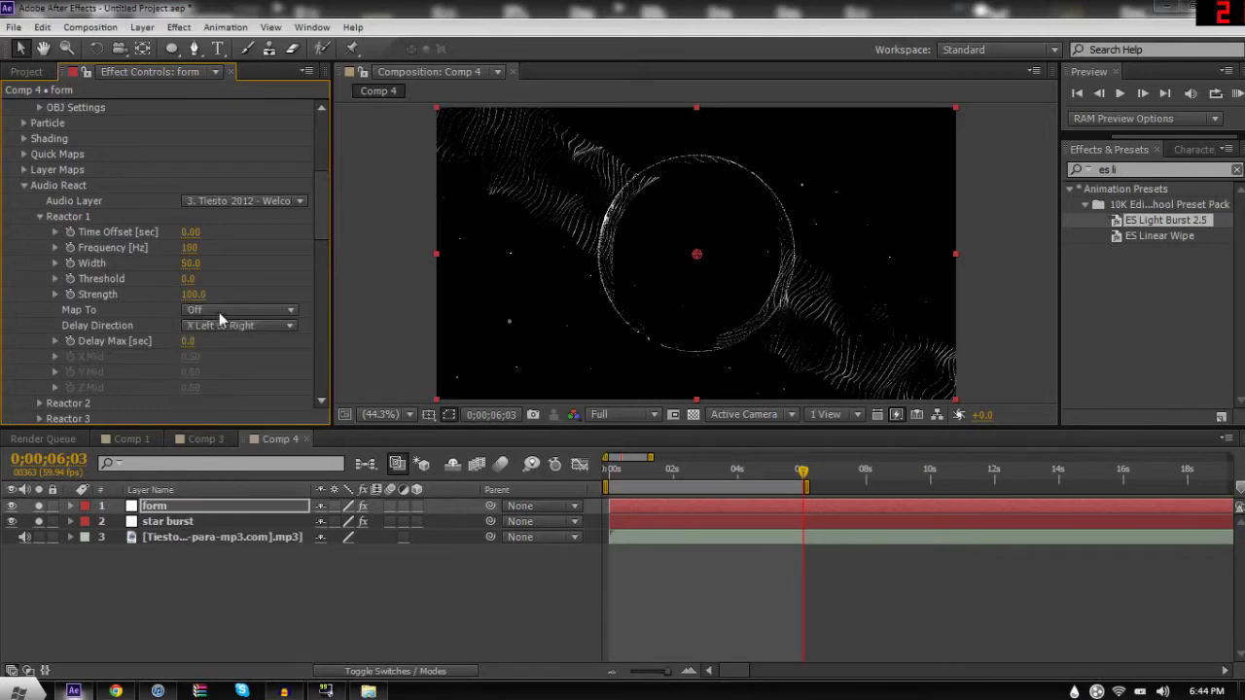
left_click(218, 312)
left_click(226, 390)
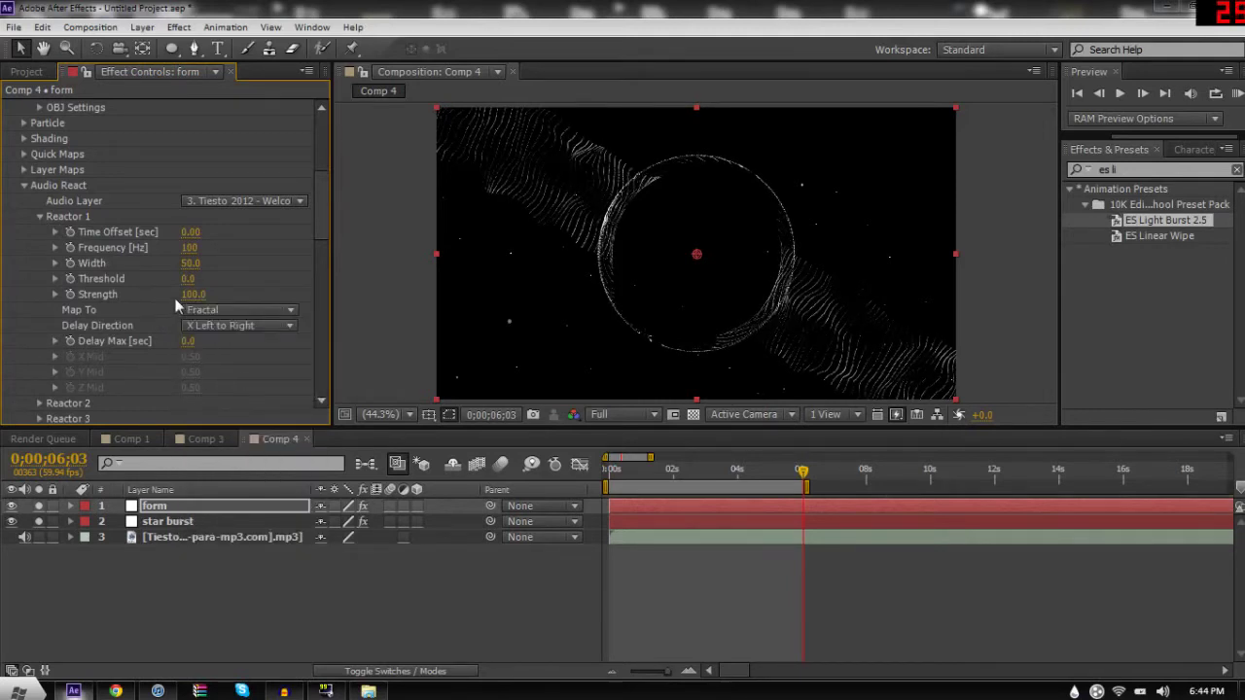
left_click_drag(190, 294, 145, 293)
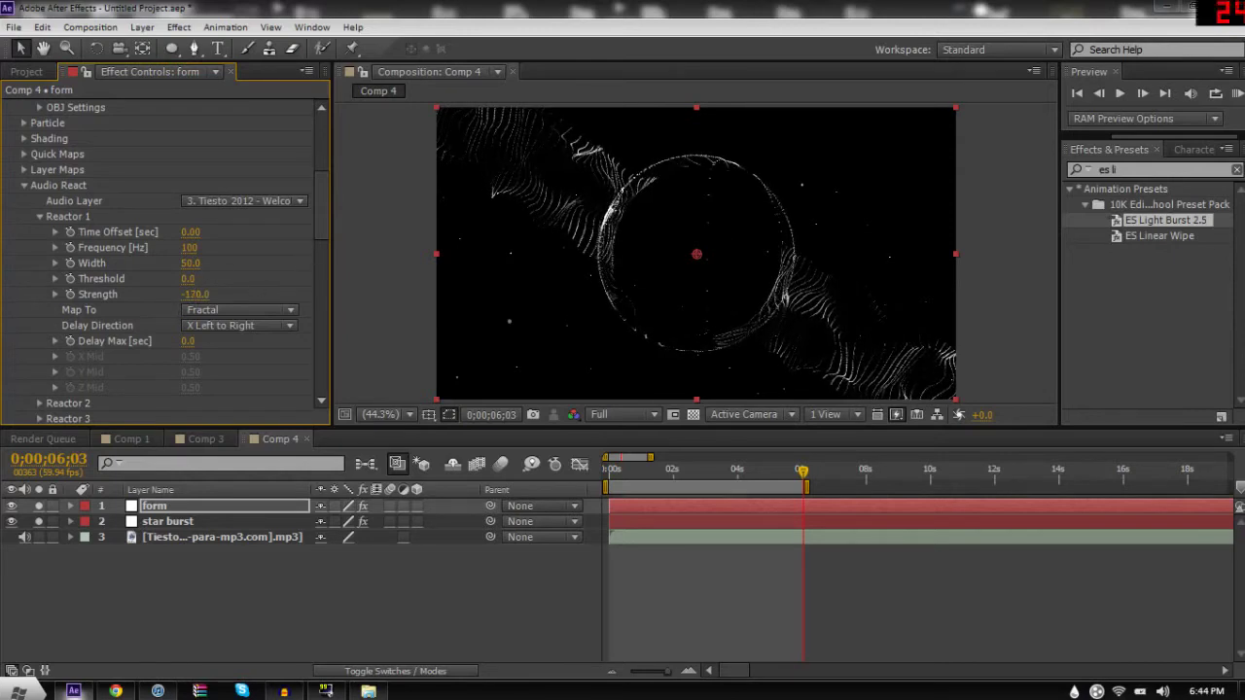
left_click(188, 278)
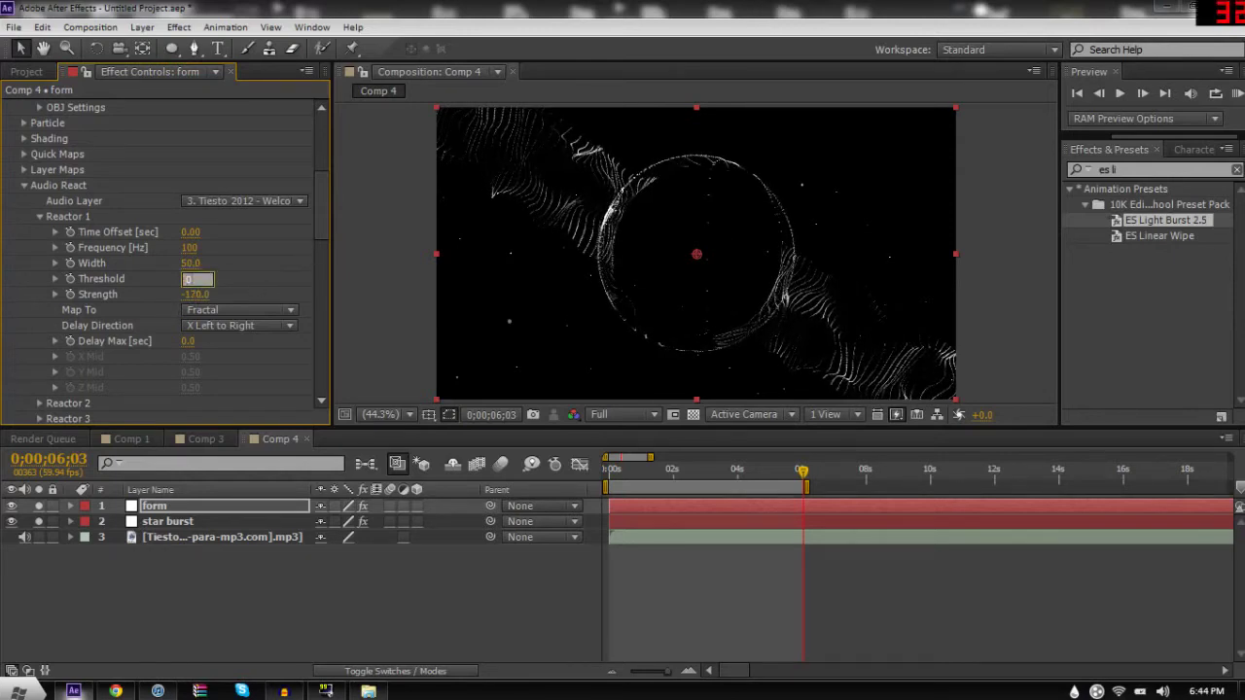
type("11")
key("Return")
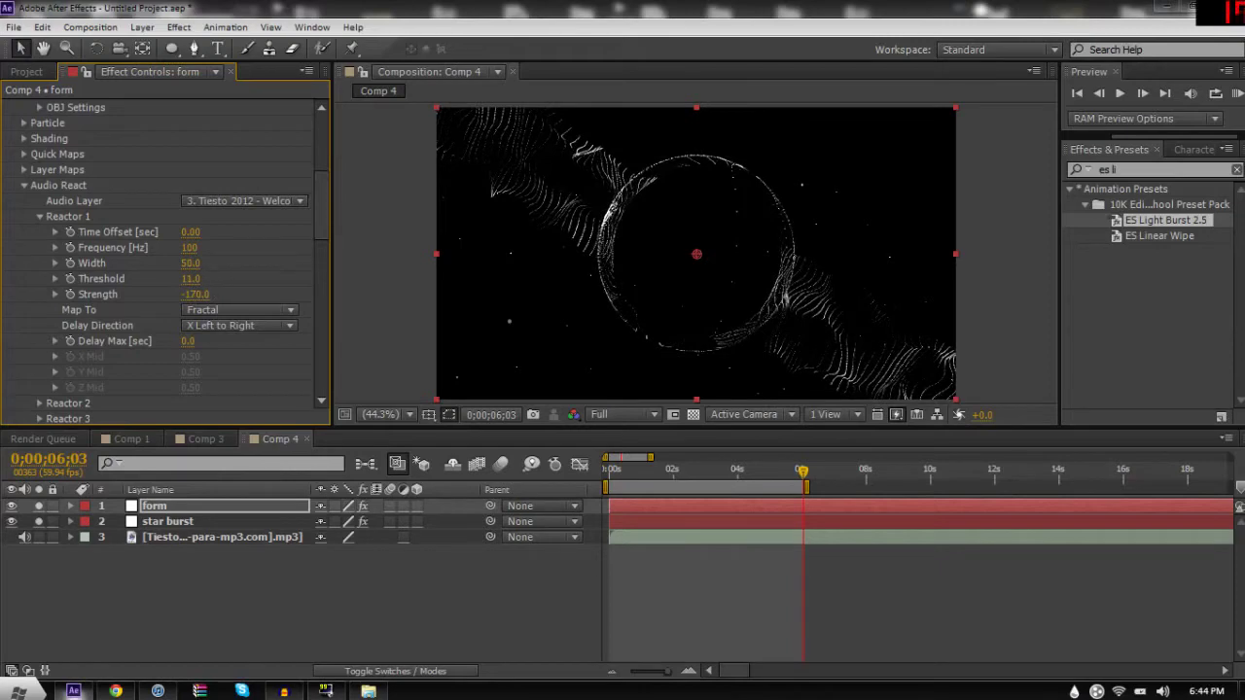
left_click(189, 263)
type("0")
key("Return")
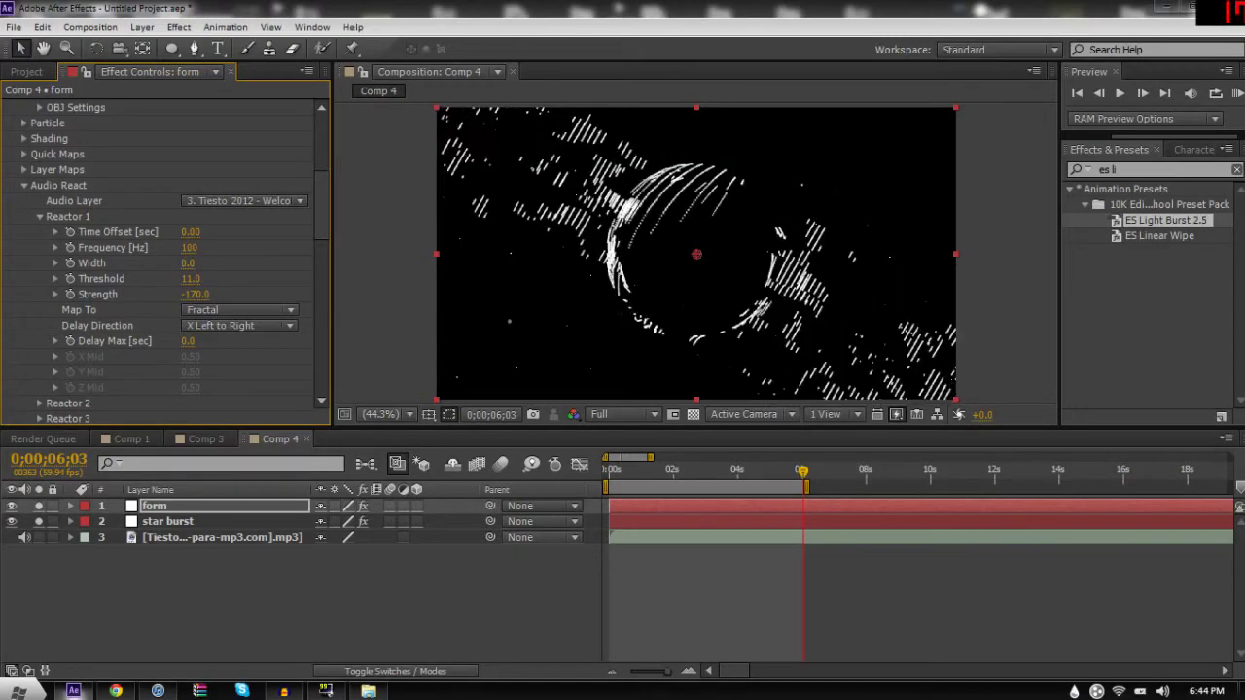
left_click(188, 263)
type("100")
key("Return")
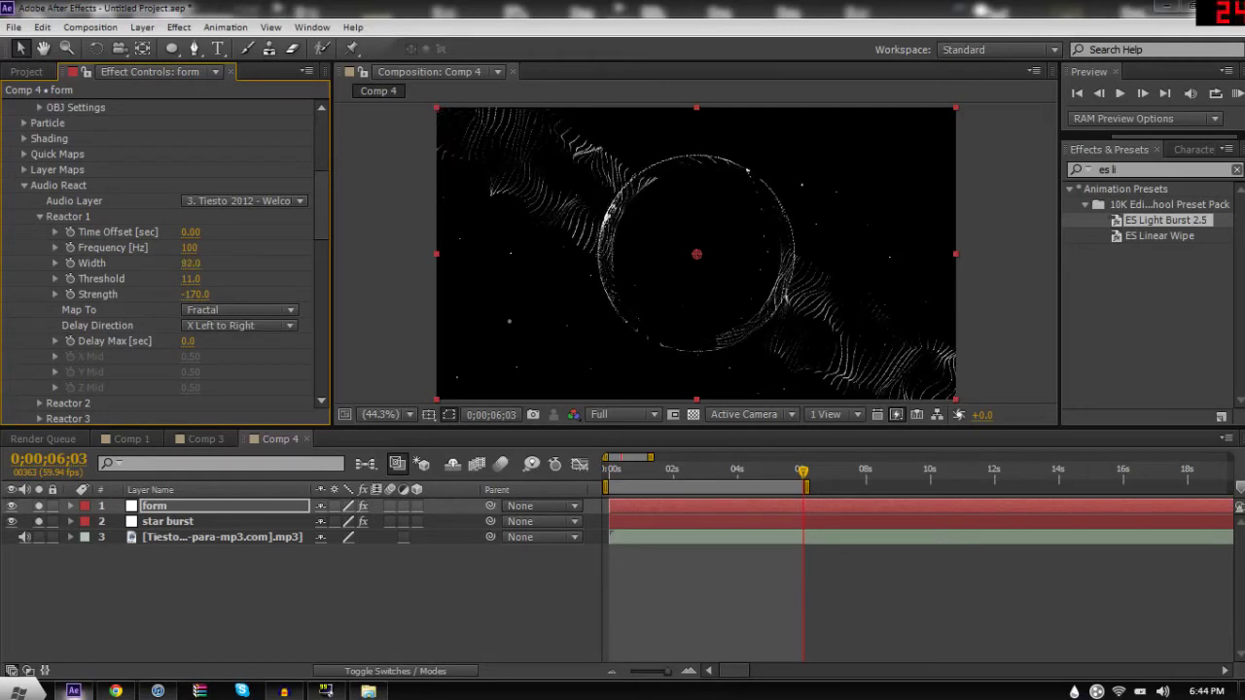
left_click_drag(189, 263, 192, 278)
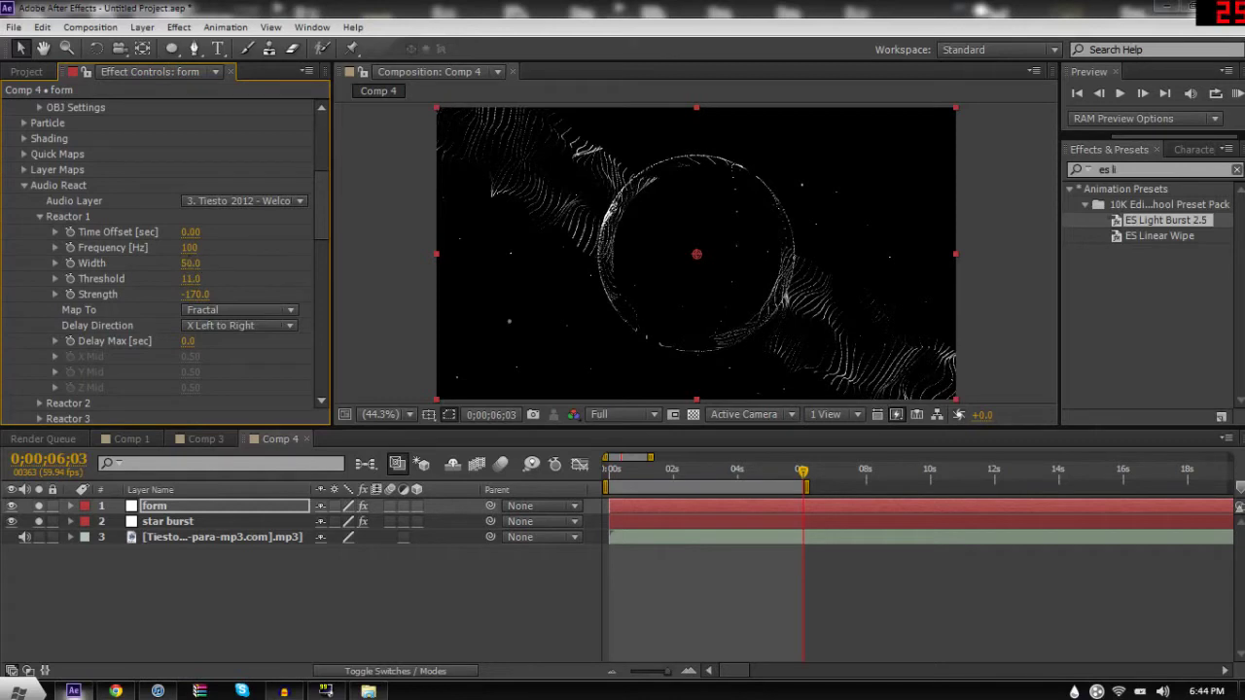
left_click_drag(190, 232, 227, 235)
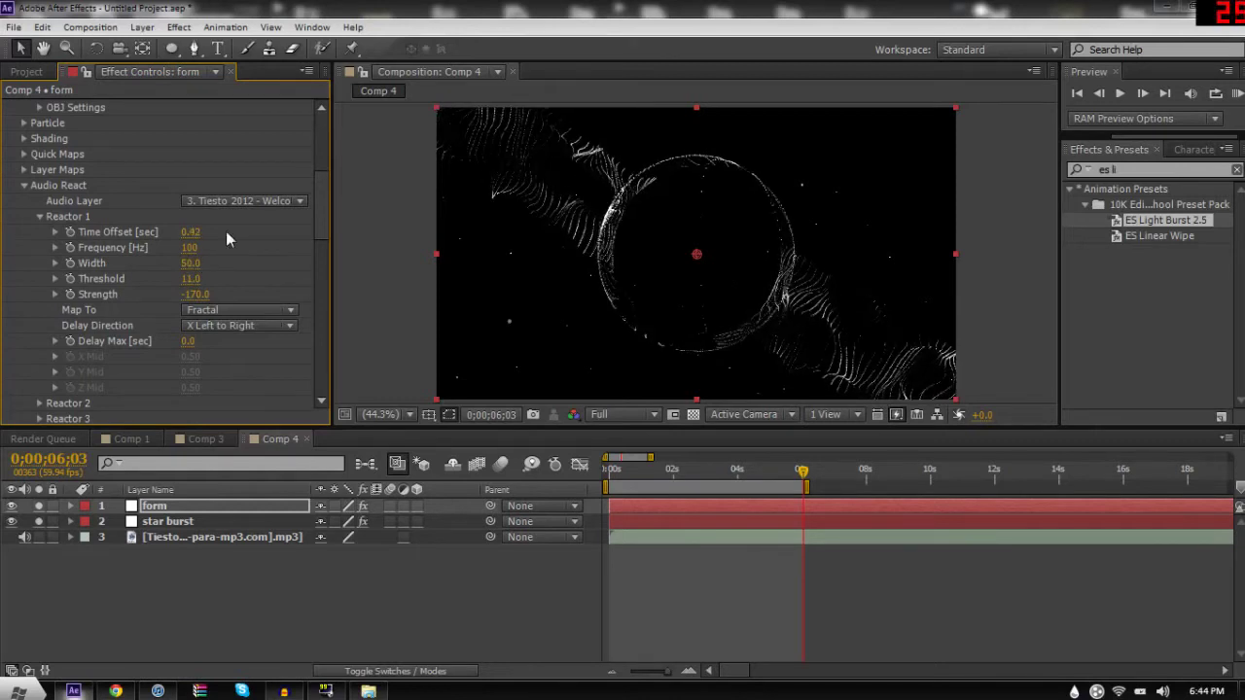
key("ctrl+z")
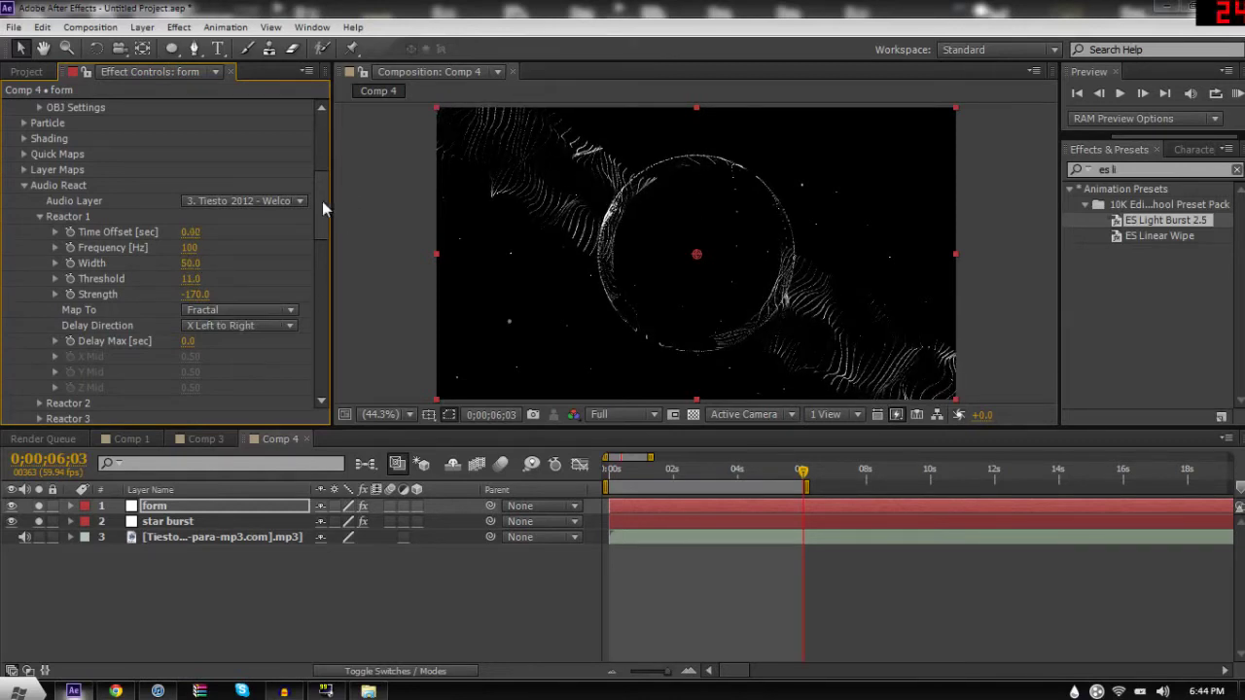
left_click_drag(322, 237, 326, 202)
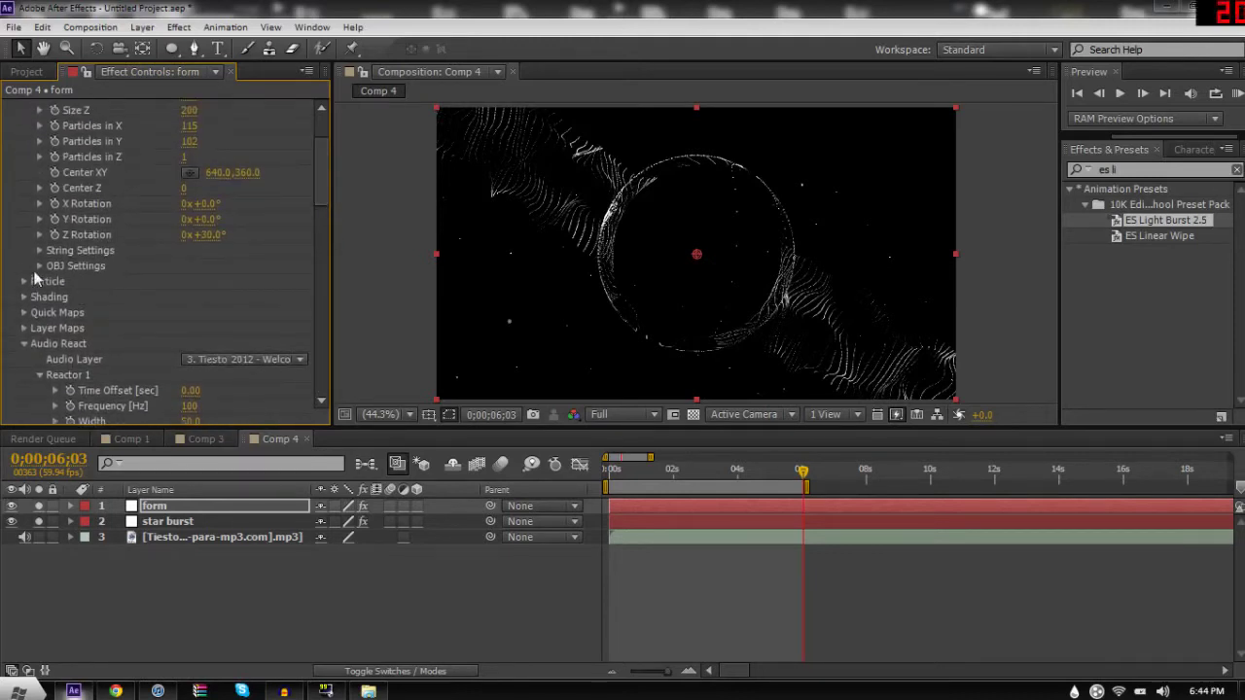
Step: Try turning Form's particle Shading on, then undo it
left_click(24, 296)
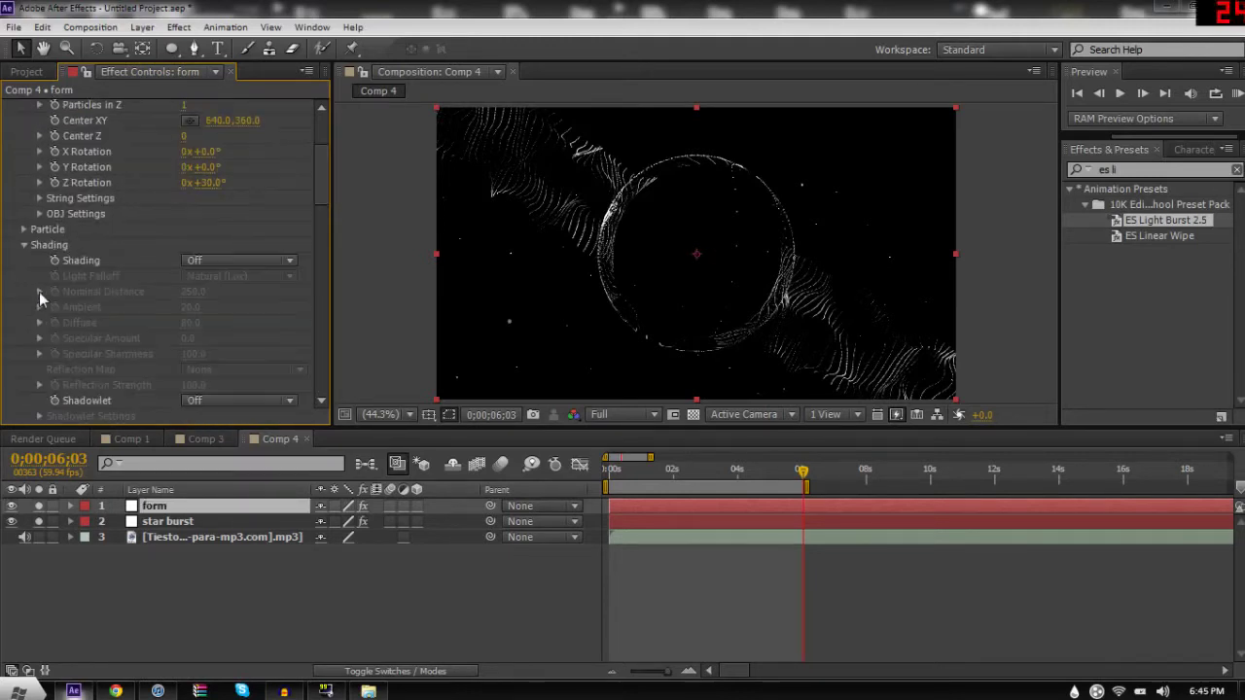
left_click(233, 262)
left_click(224, 296)
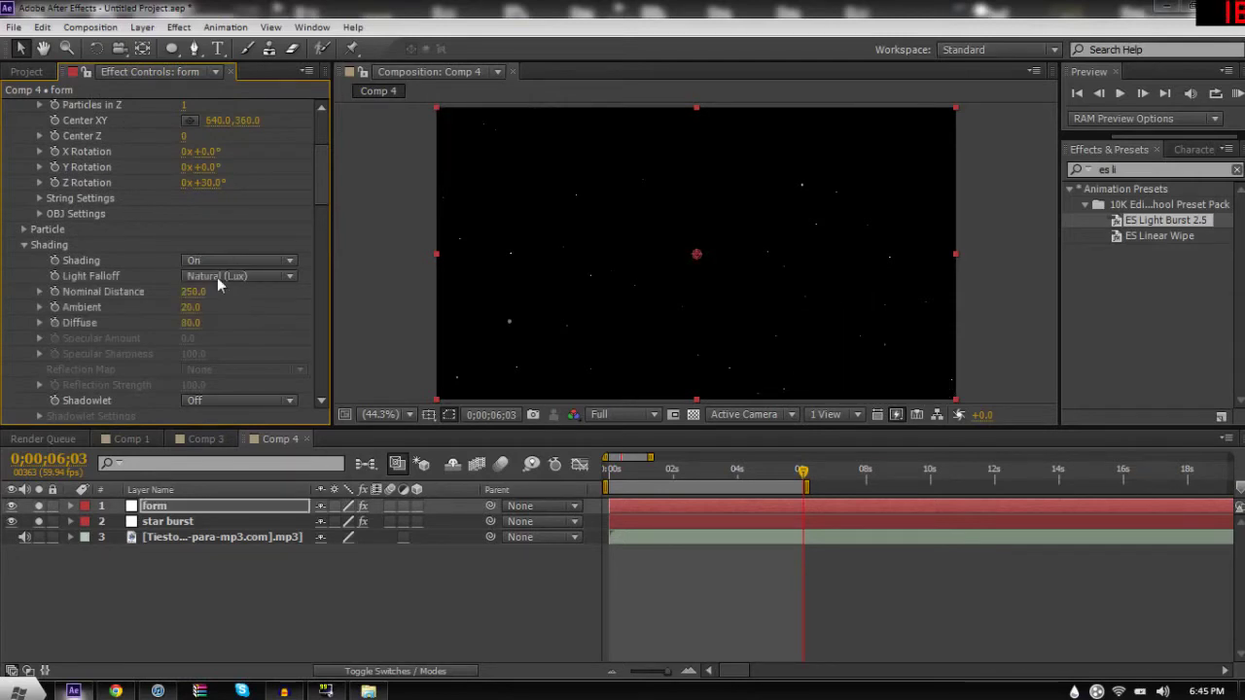
key("ctrl+z")
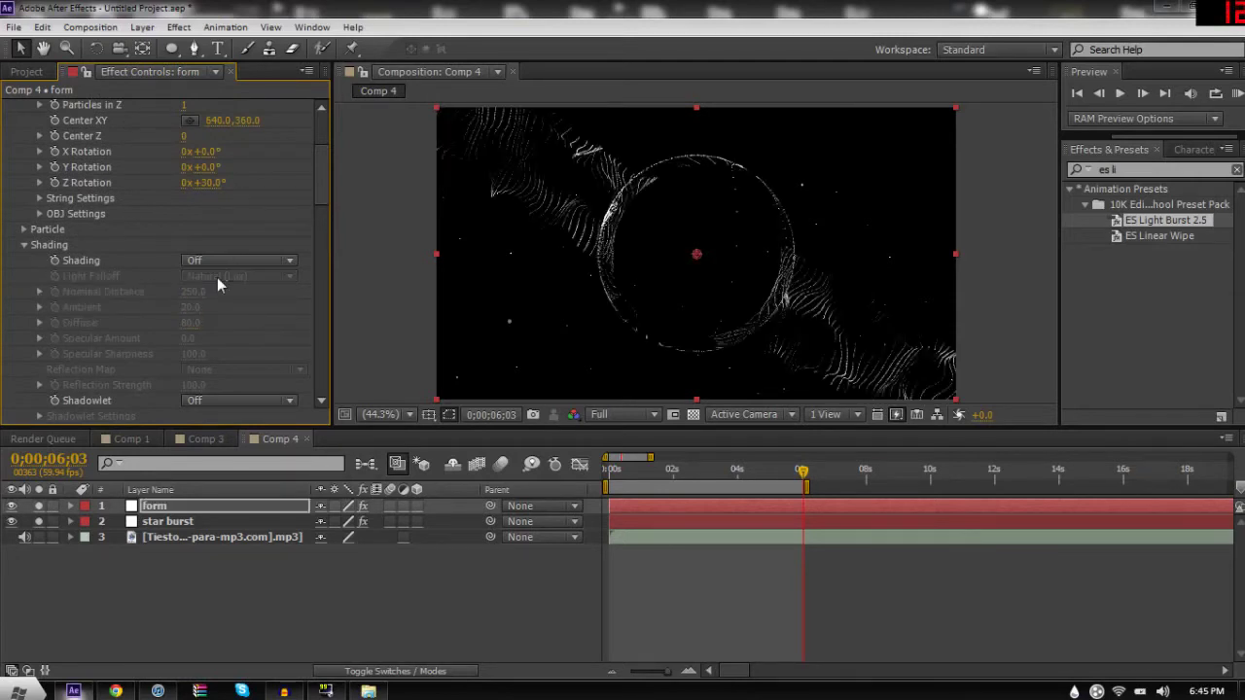
left_click(23, 246)
Step: Set Form's Particle Type to Glow Sphere (No DOF) after trying Cloudlet, Sprite and Sphere
left_click(24, 230)
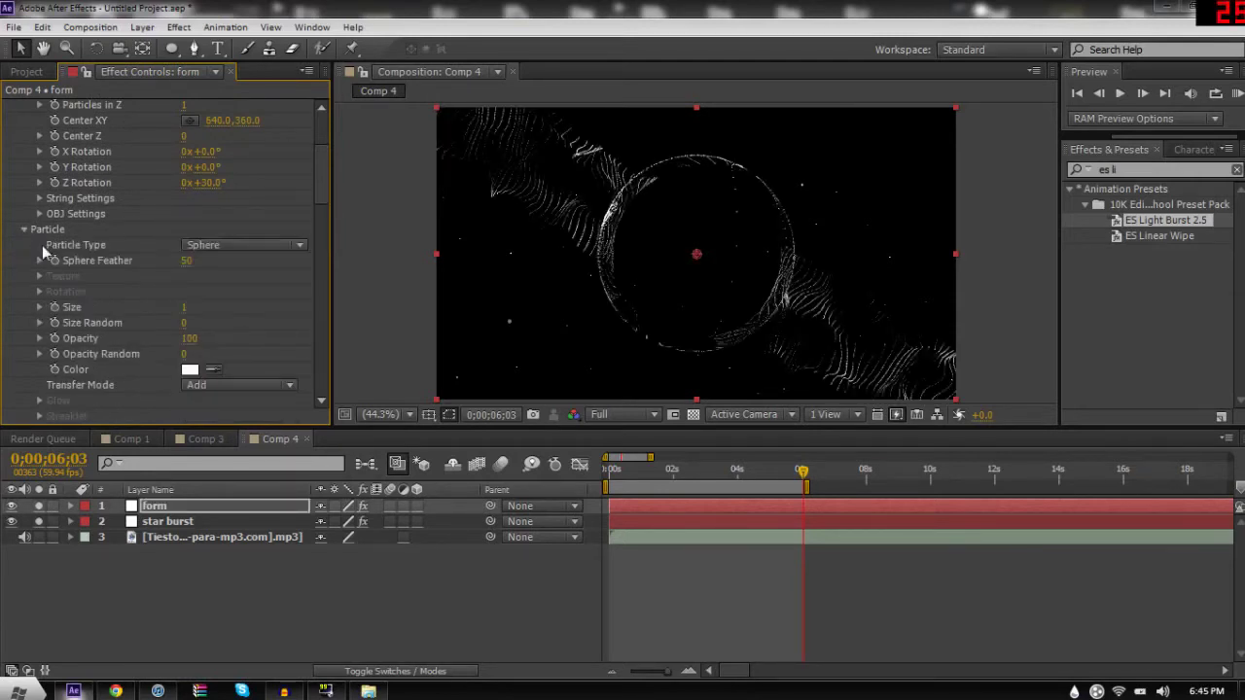
left_click(217, 245)
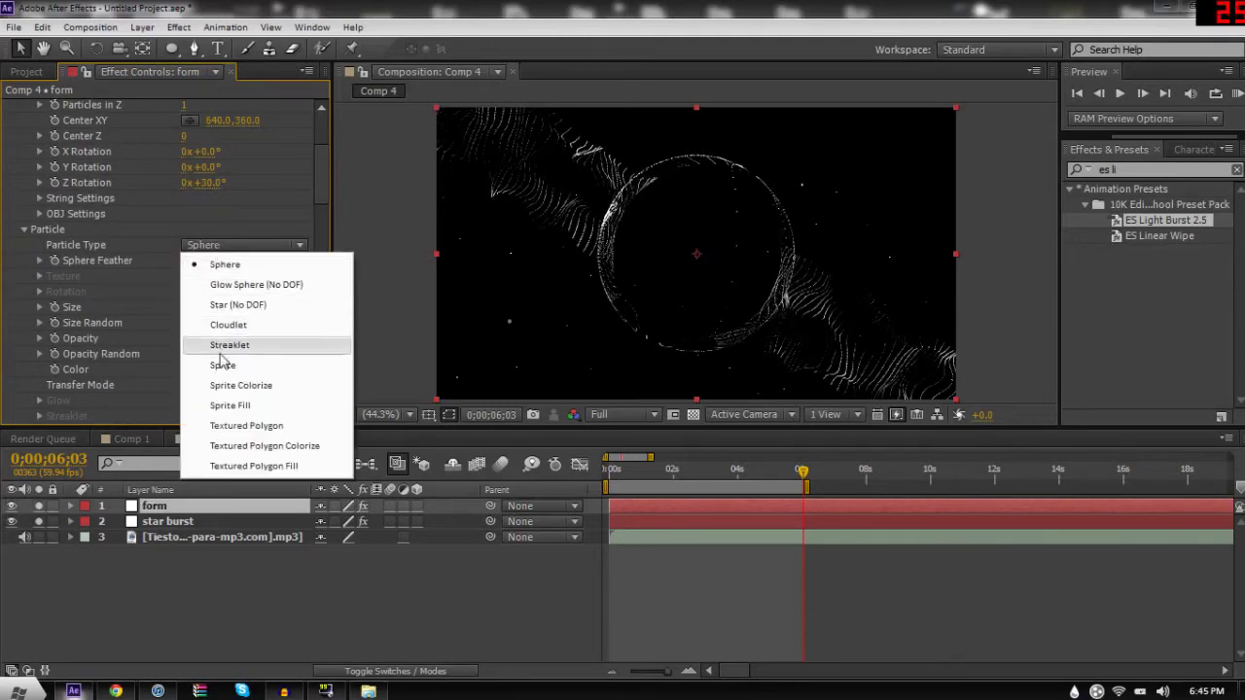
left_click(230, 324)
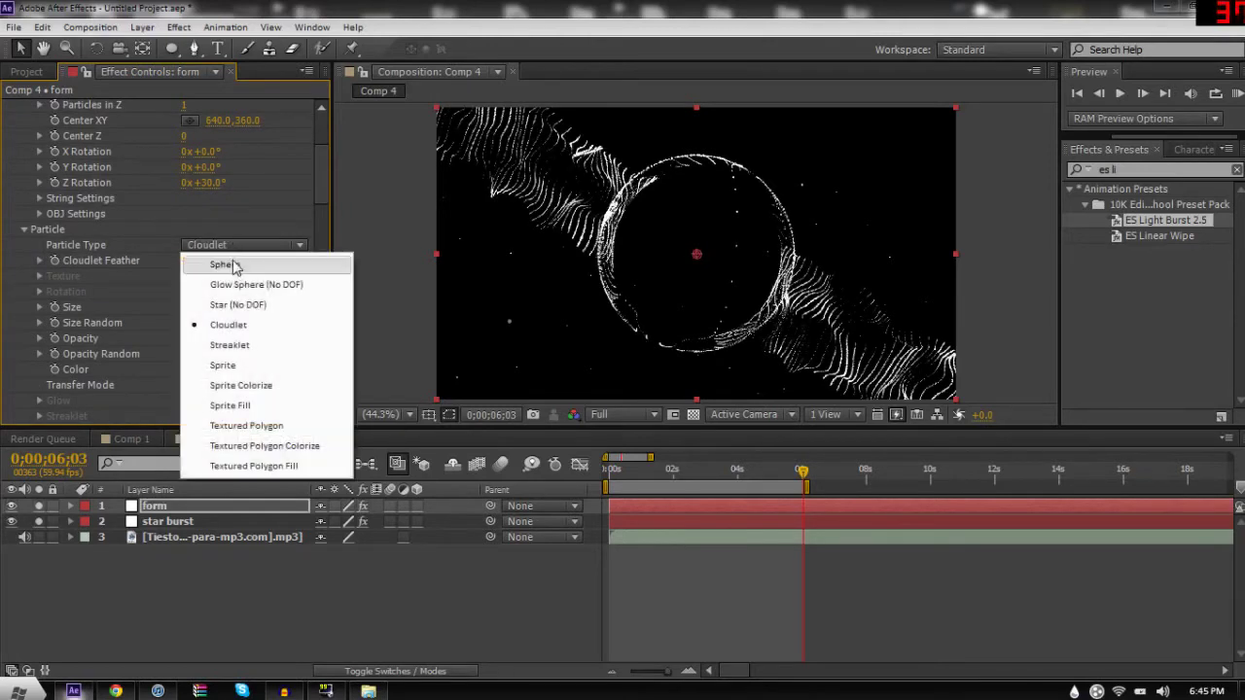
left_click(244, 365)
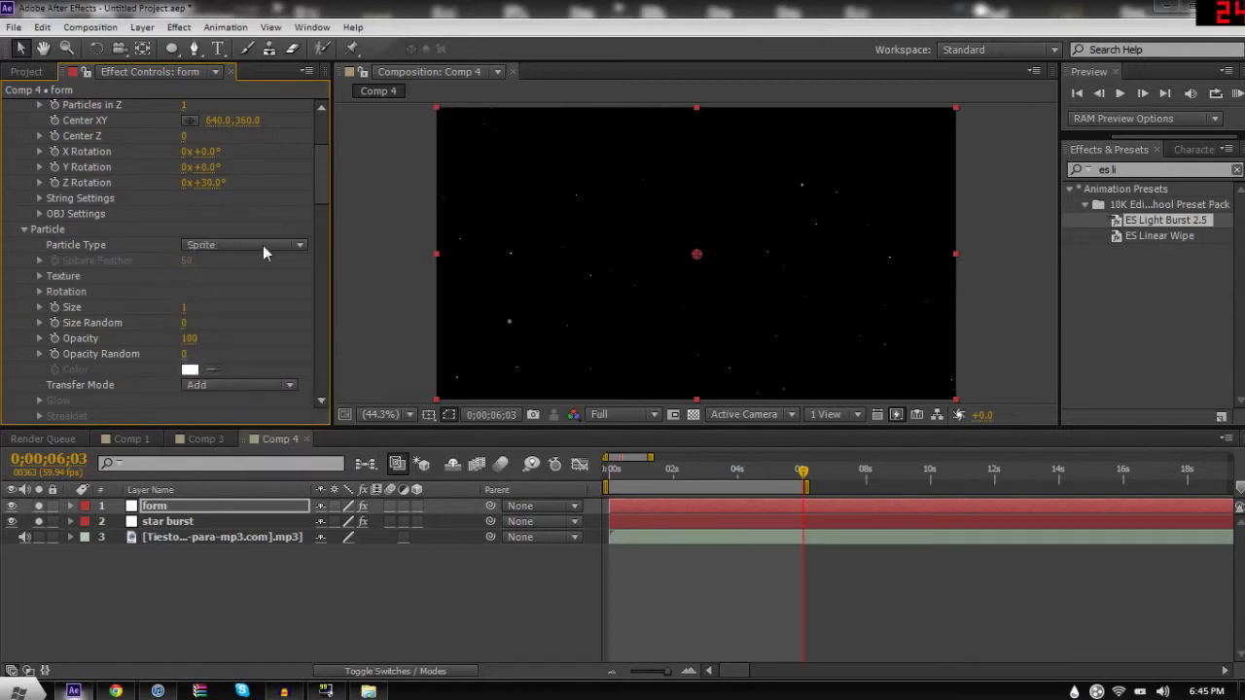
left_click(263, 245)
left_click(255, 188)
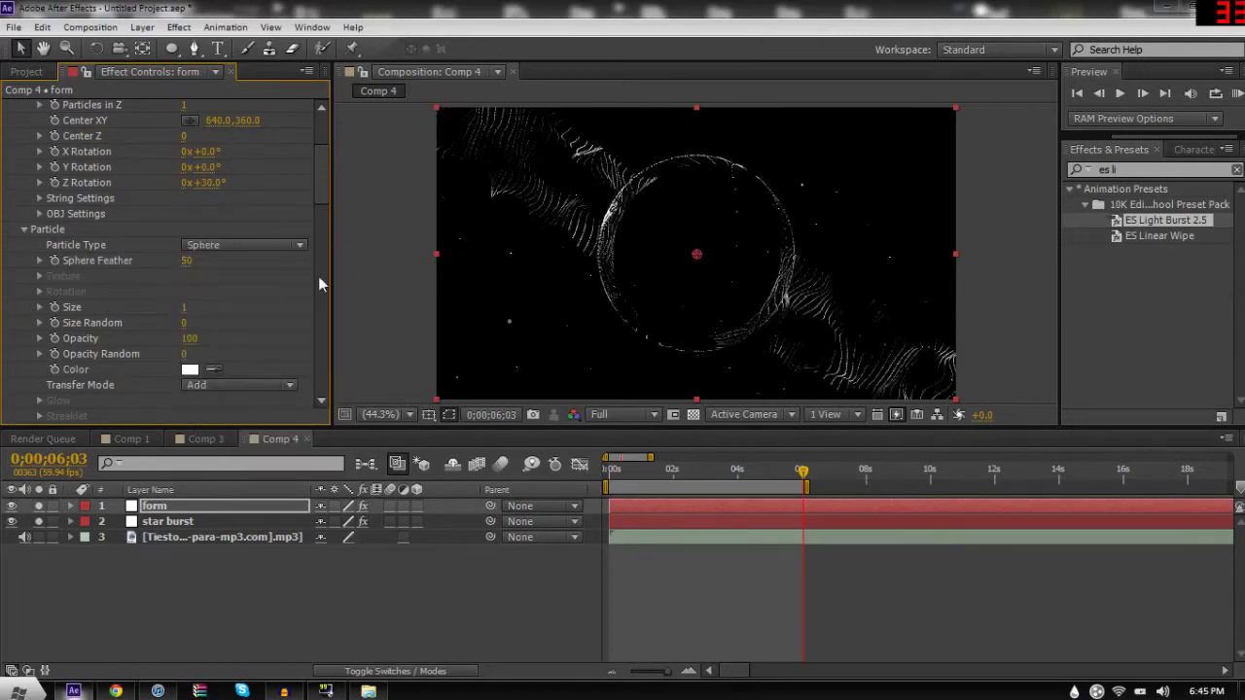
left_click(224, 246)
left_click(251, 287)
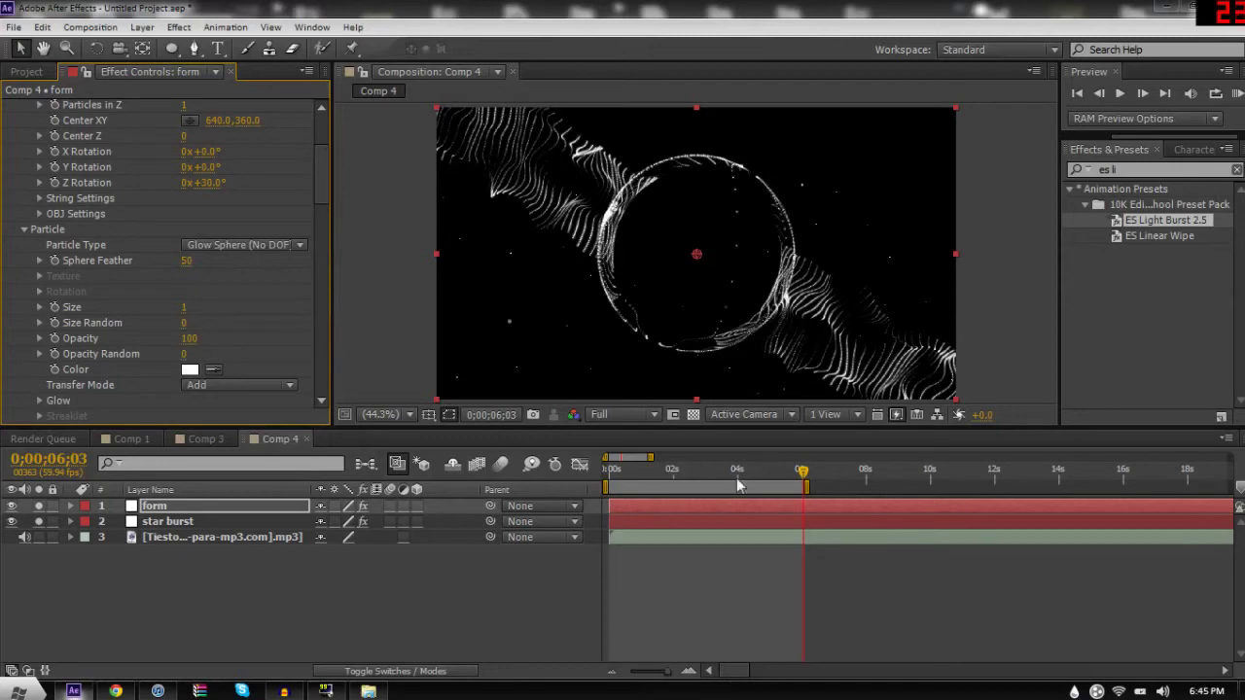
Step: Set the form layer's Opacity to 72%
left_click(209, 511)
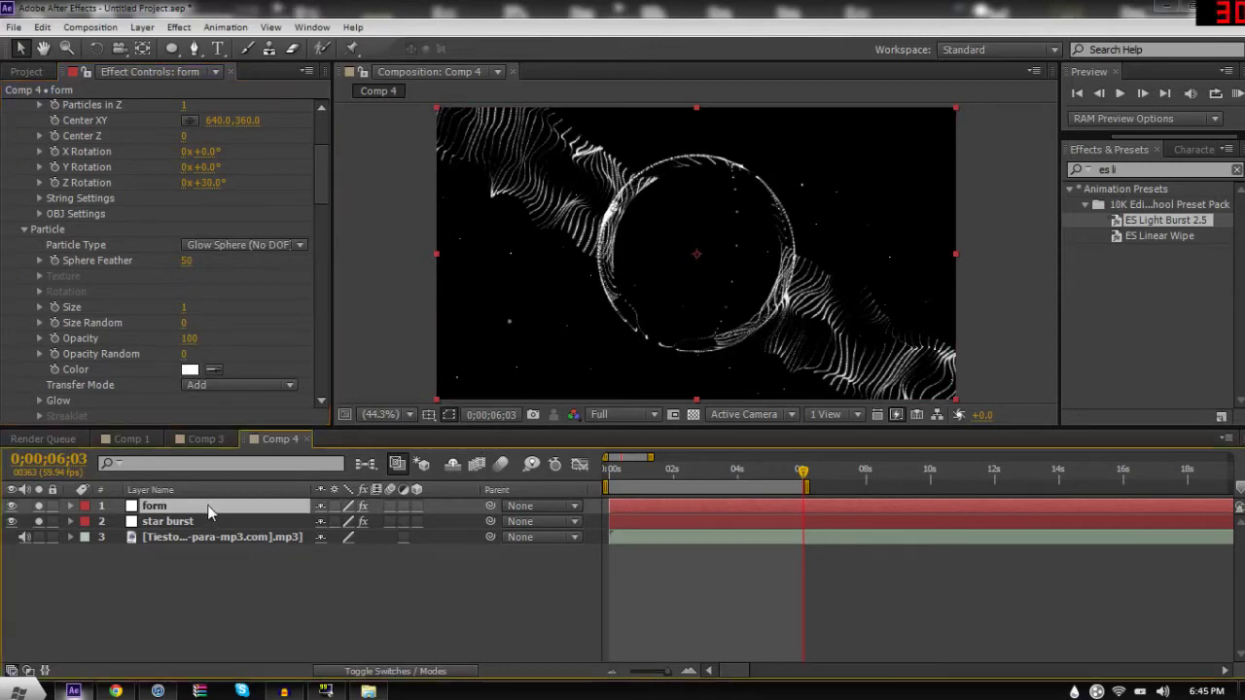
key("t")
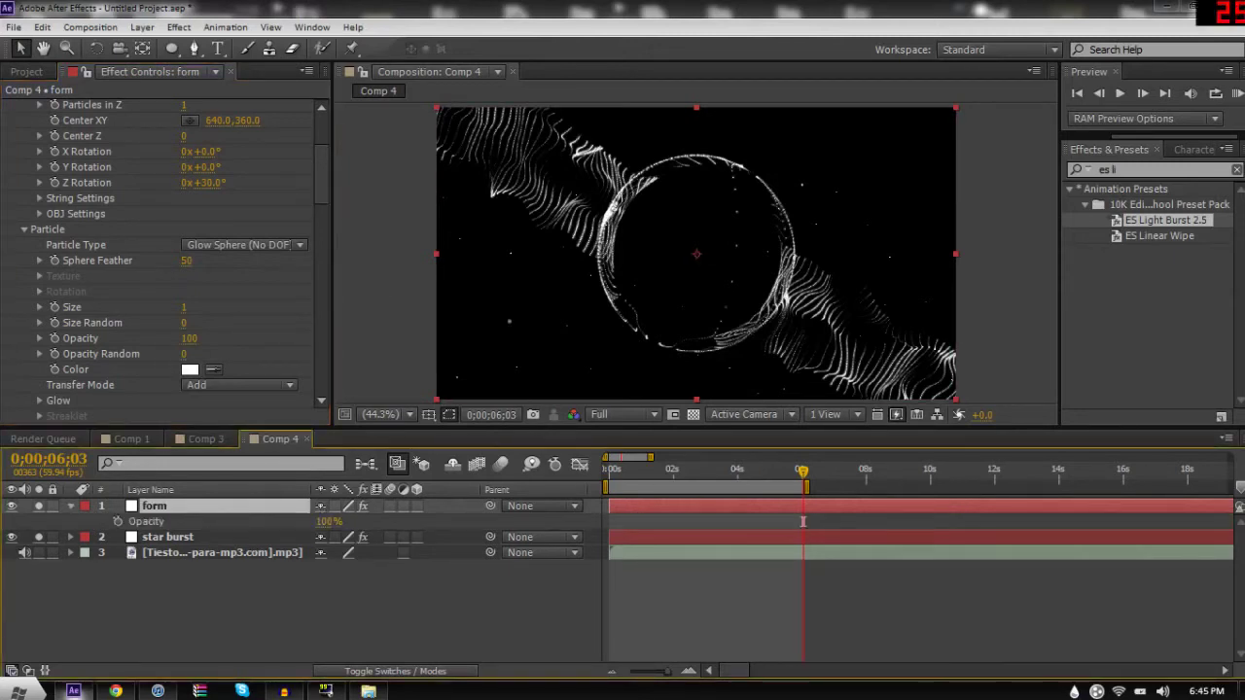
key("alt+shift+t")
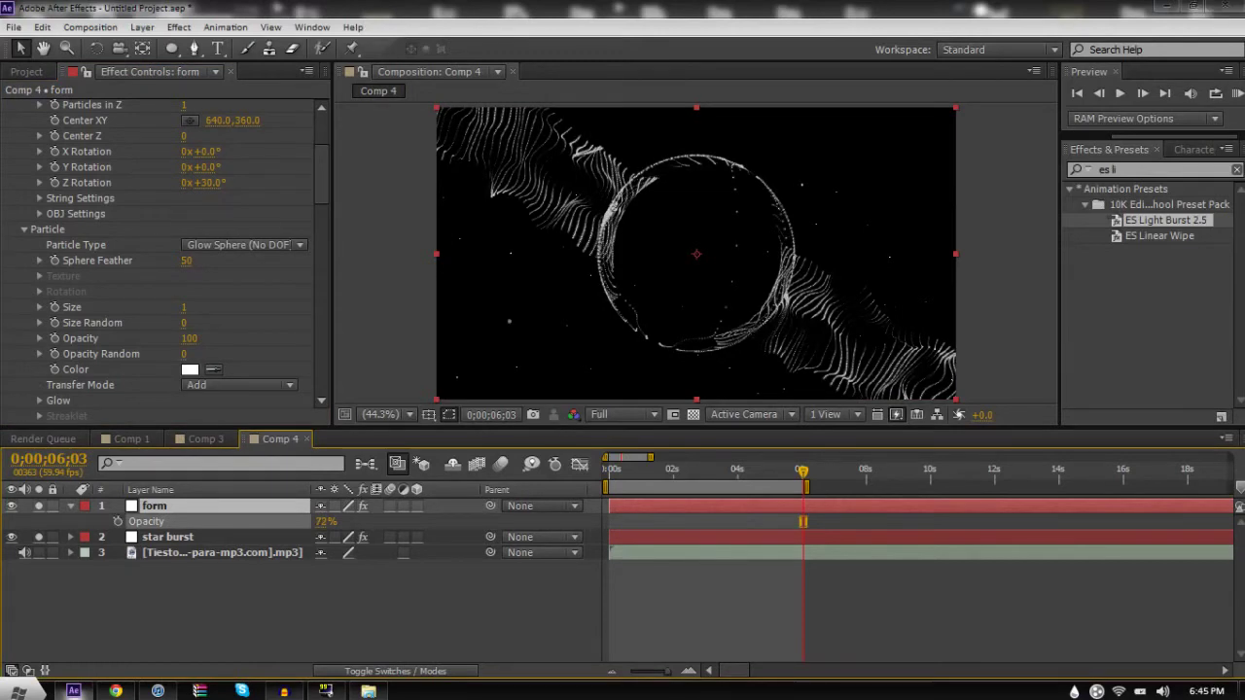
left_click(413, 605)
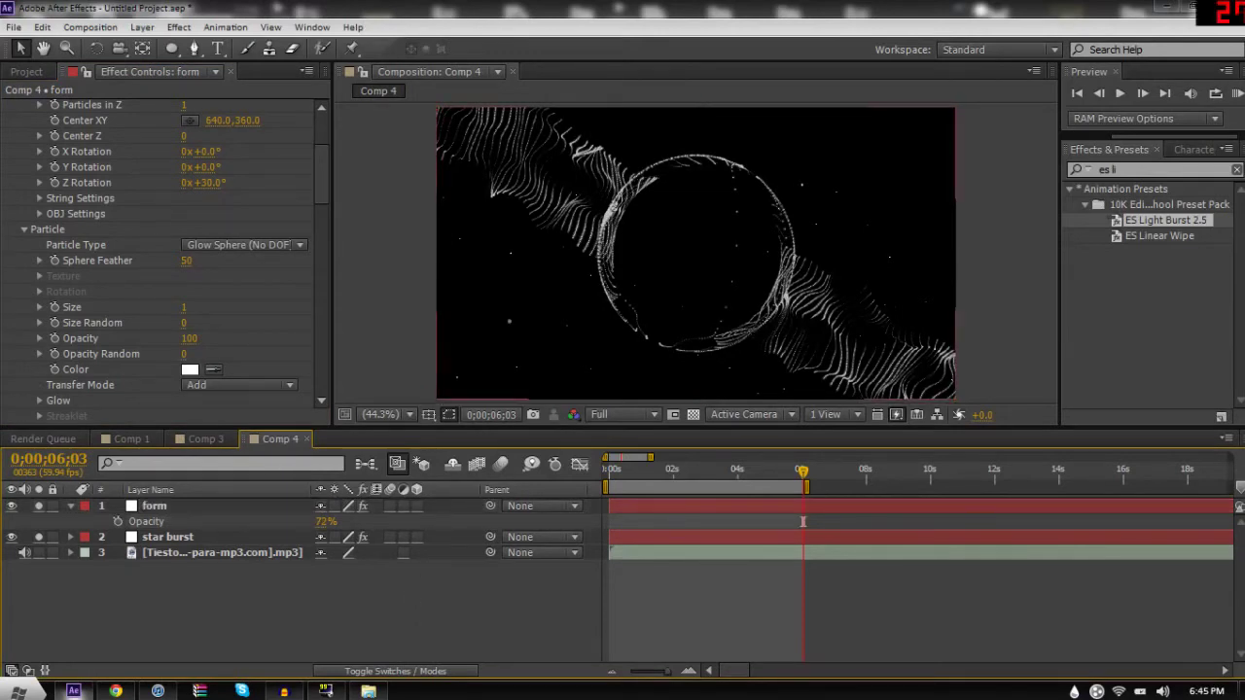
left_click(216, 510)
Step: Apply Stylize > Glow to star burst with Threshold 65.5%, Radius 40 and Intensity 3.4
key("t")
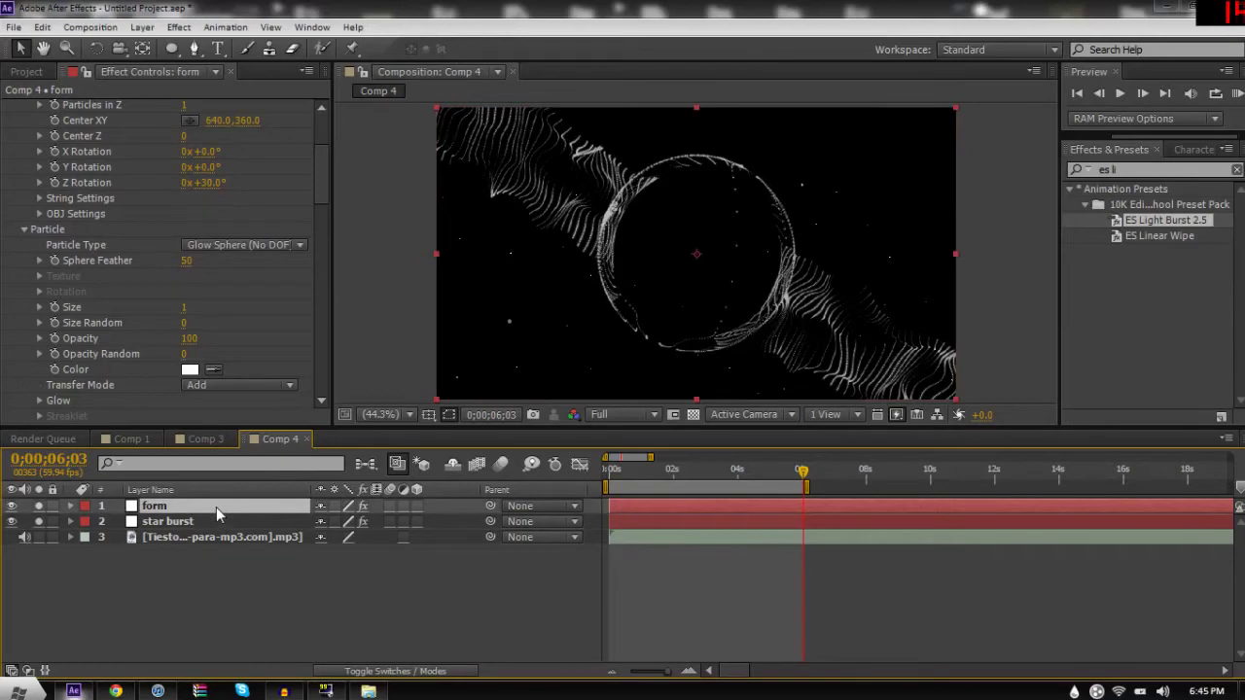
left_click(193, 523)
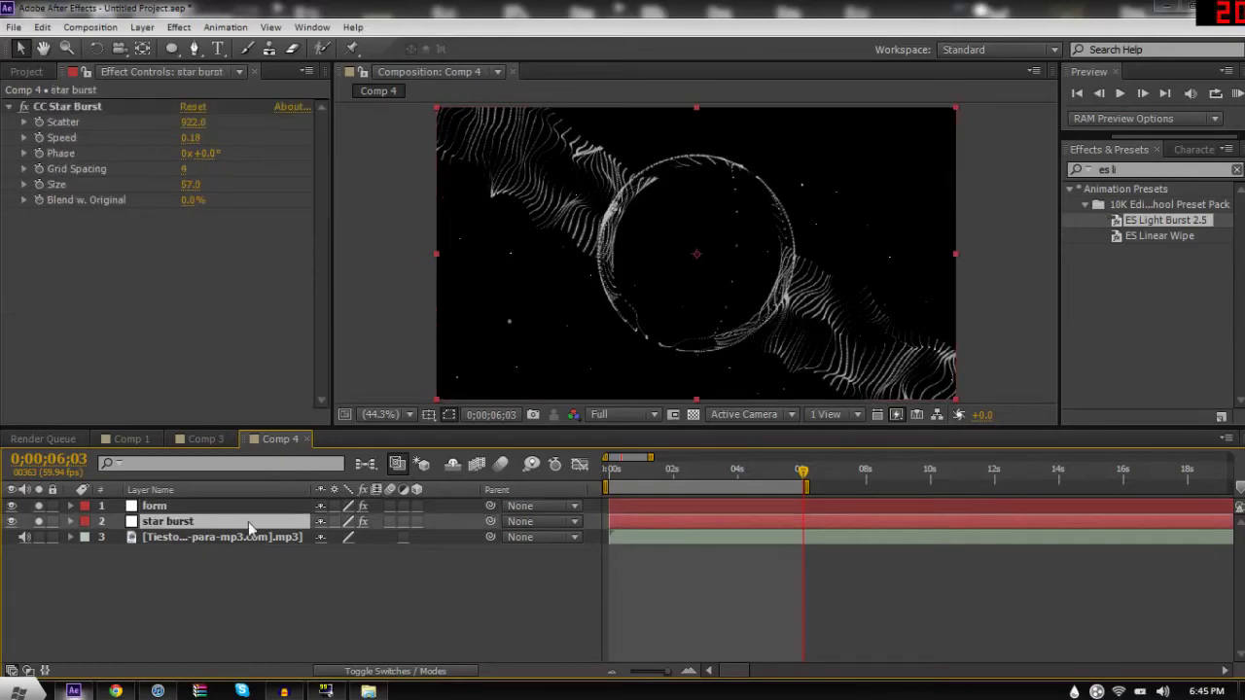
right_click(173, 293)
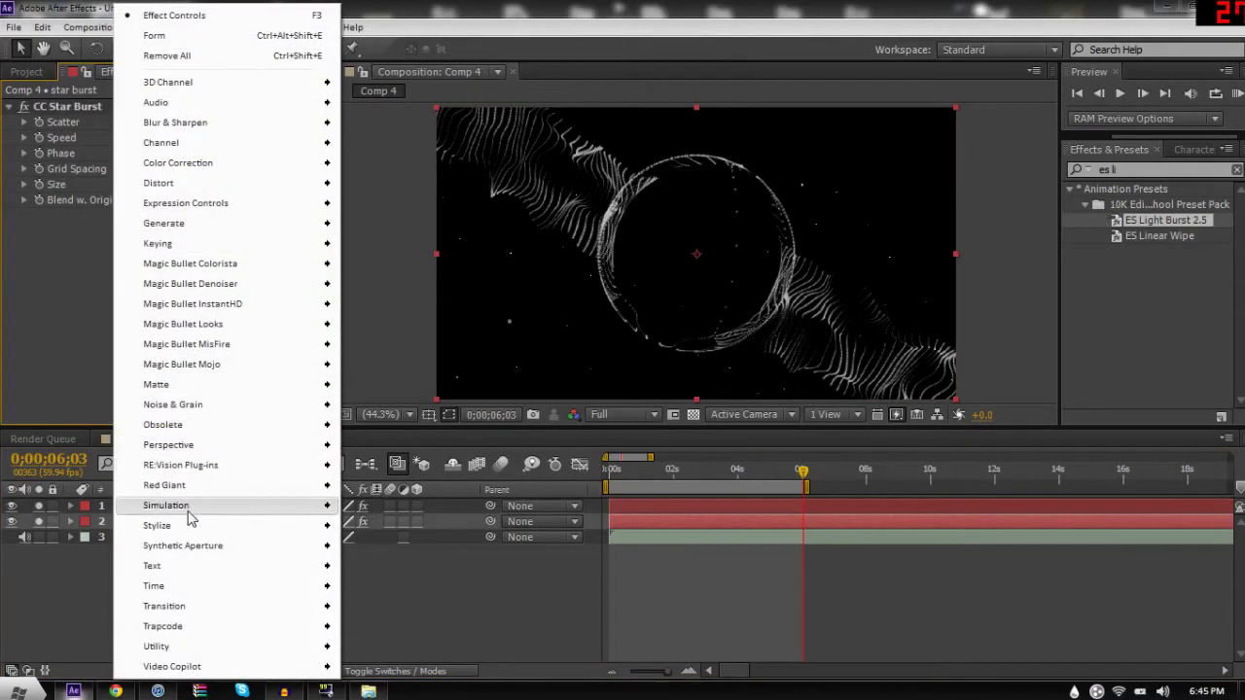
mouse_move(188, 525)
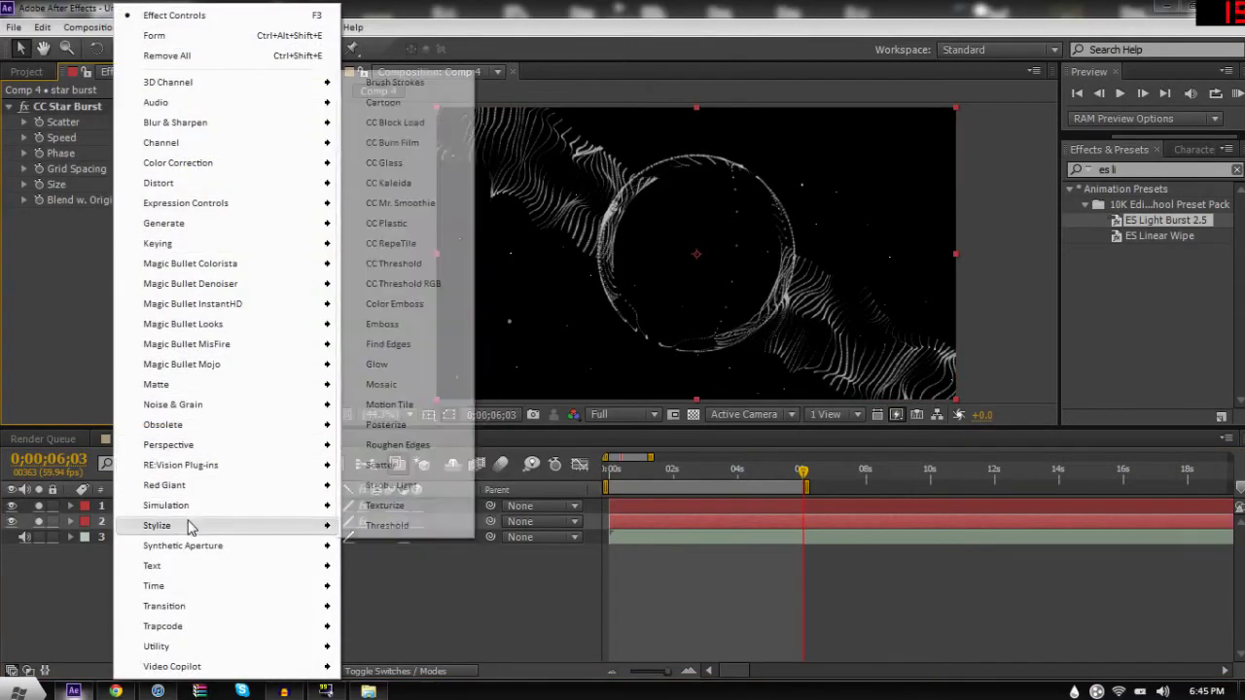
left_click(402, 367)
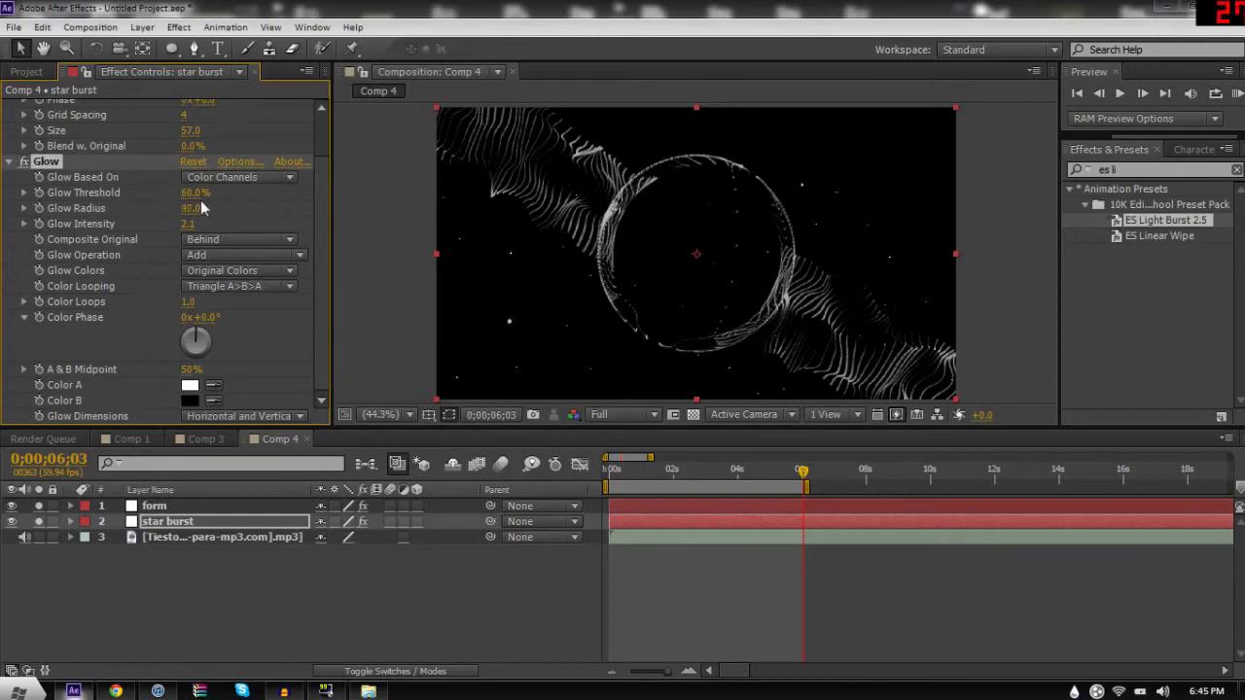
left_click_drag(199, 229, 175, 229)
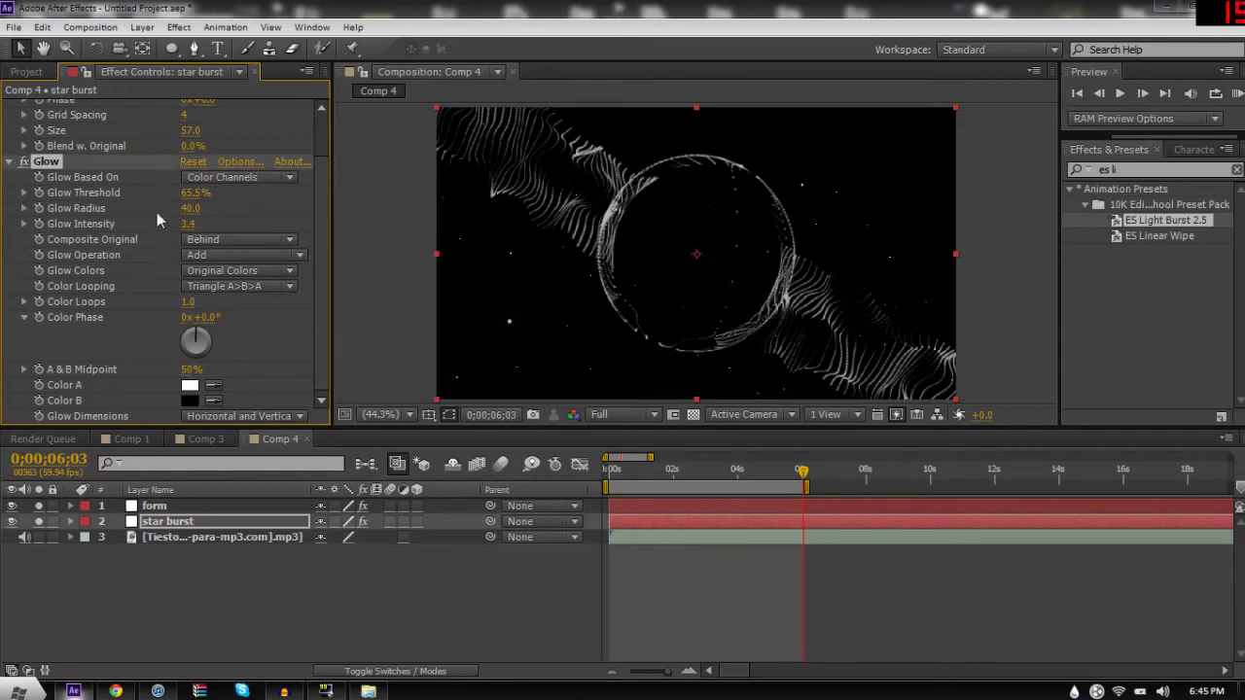
left_click(11, 162)
left_click(168, 507)
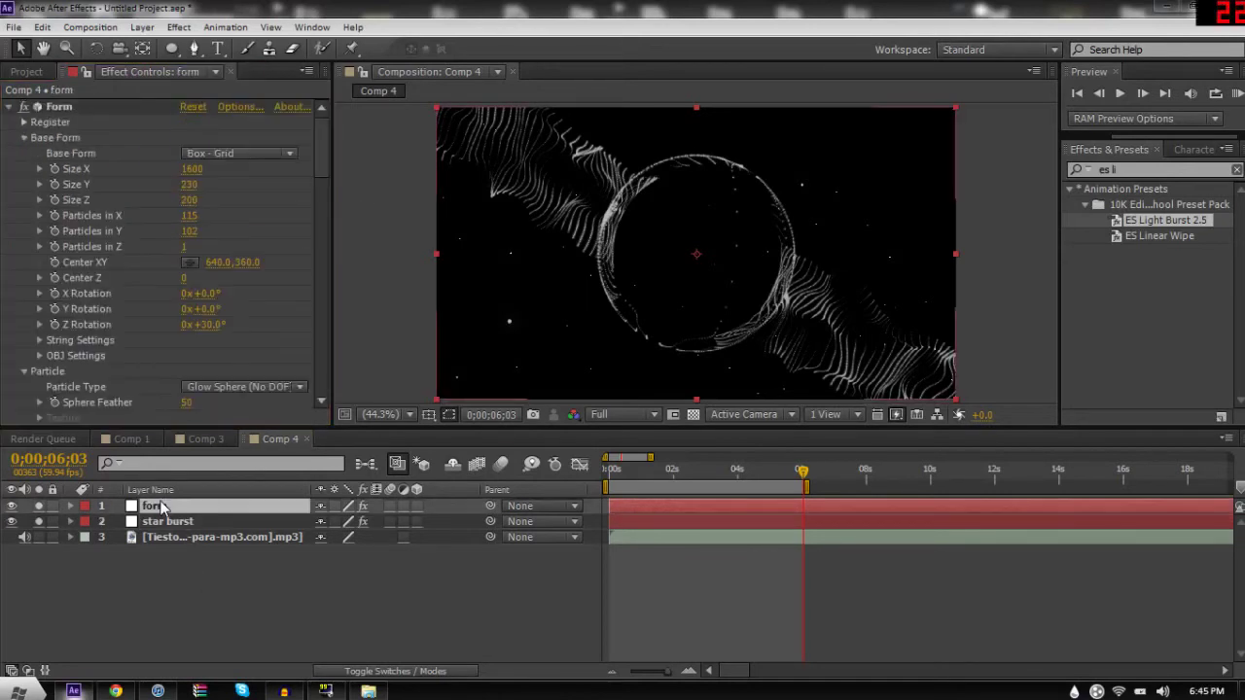
left_click(10, 107)
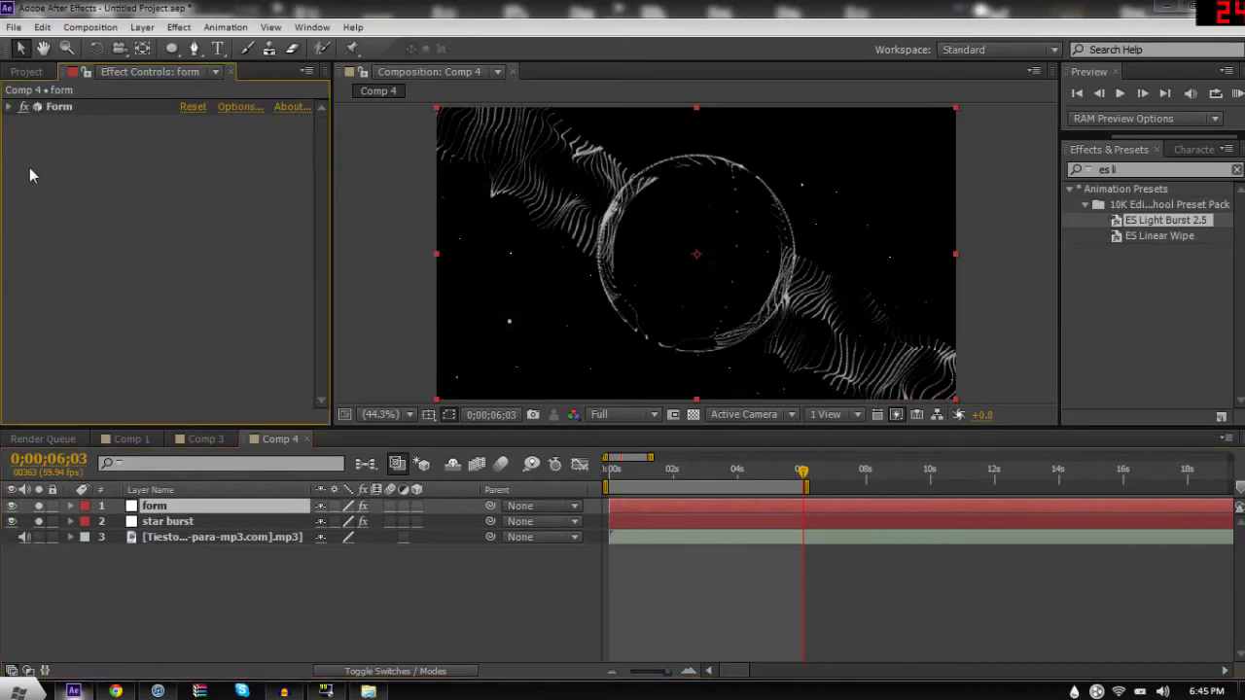
right_click(35, 172)
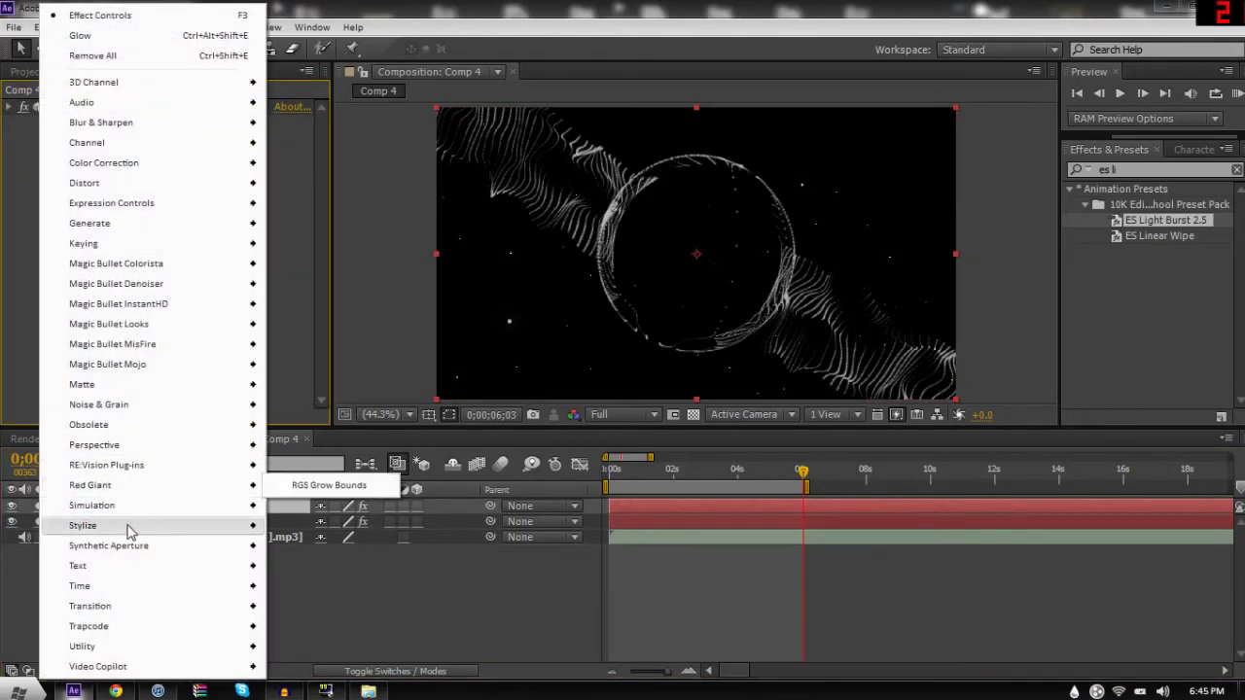
mouse_move(128, 528)
left_click(286, 352)
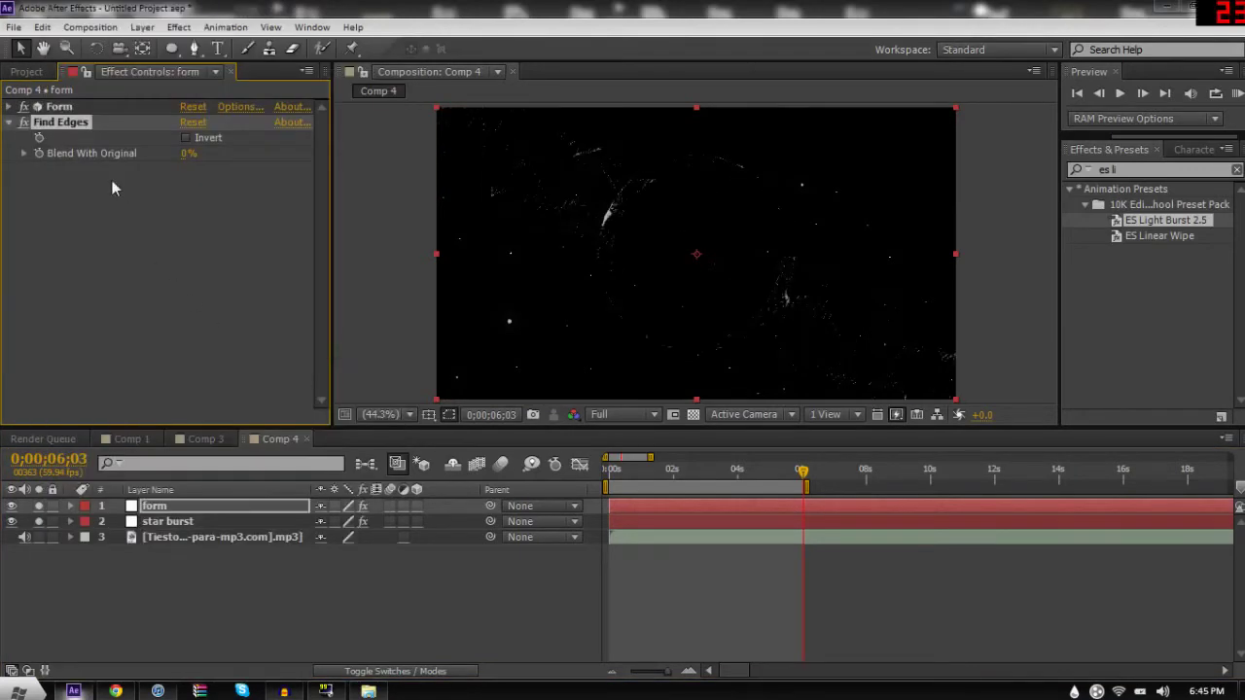
key("Delete")
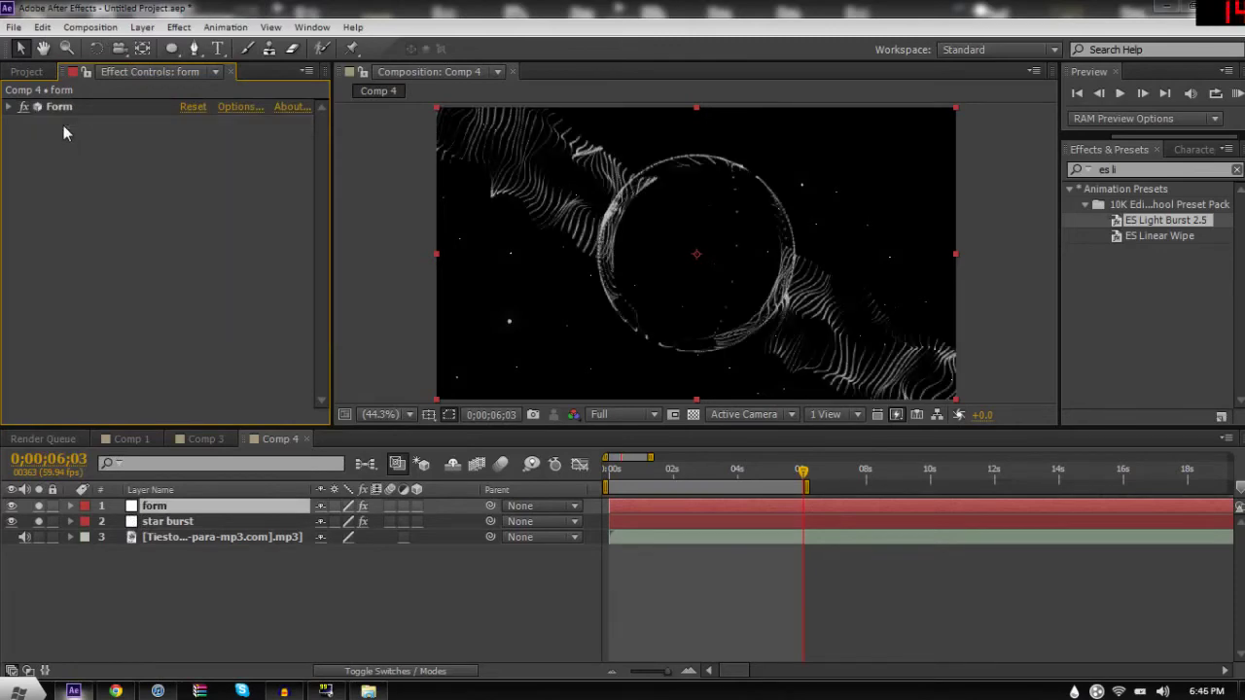
right_click(63, 126)
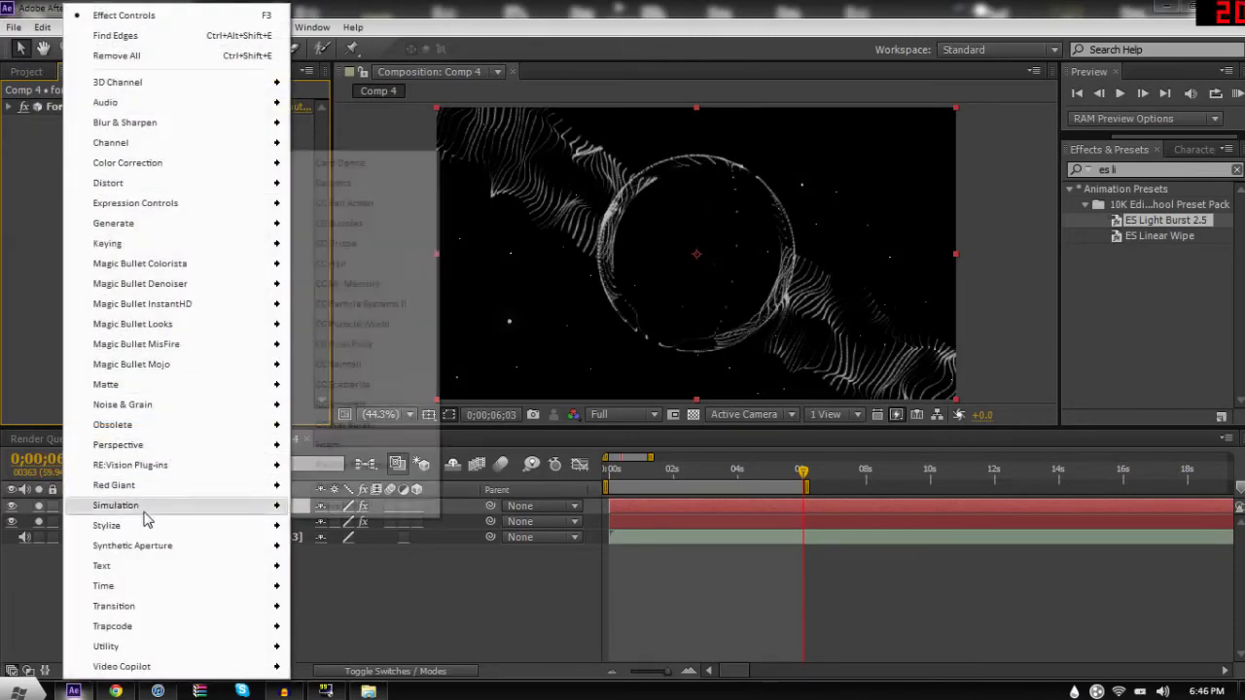
mouse_move(136, 528)
left_click(329, 364)
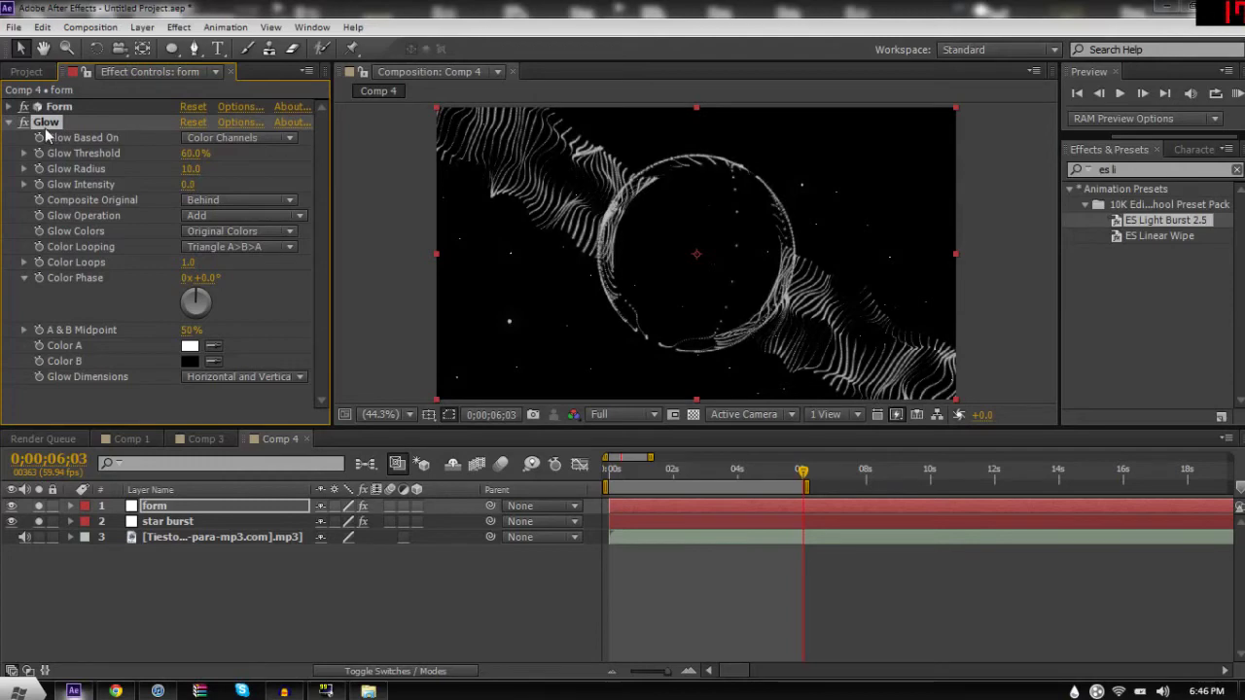
key("Delete")
left_click(285, 691)
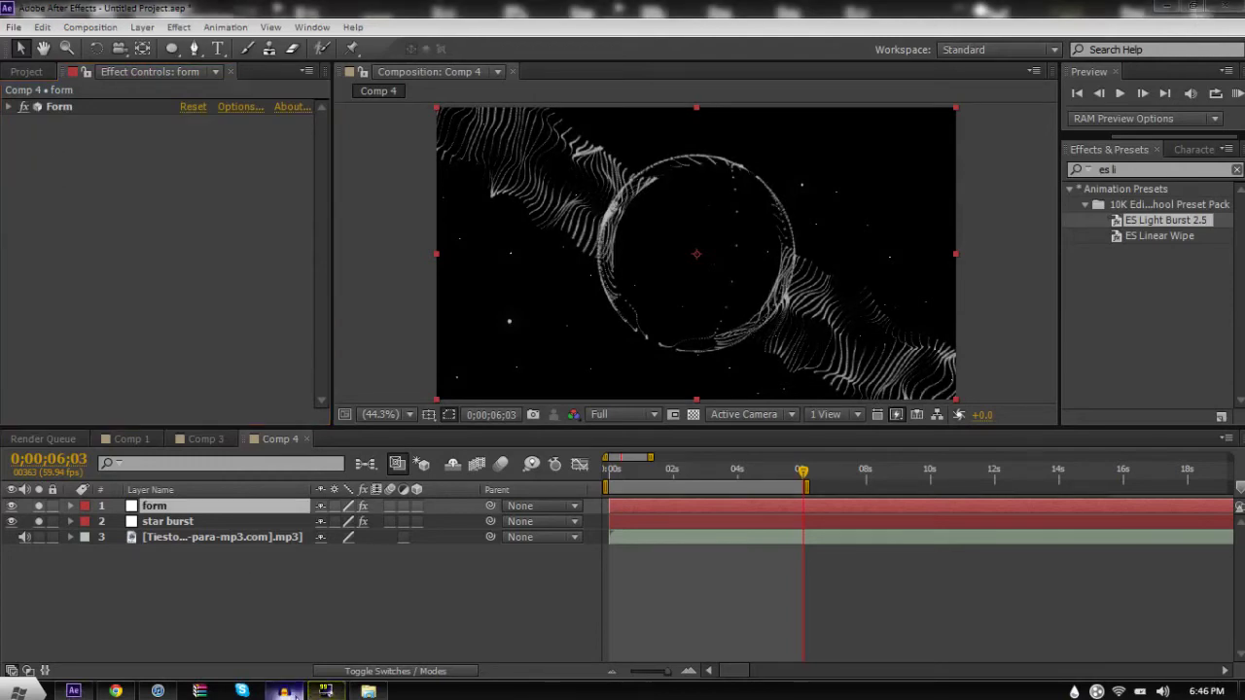
left_click(285, 691)
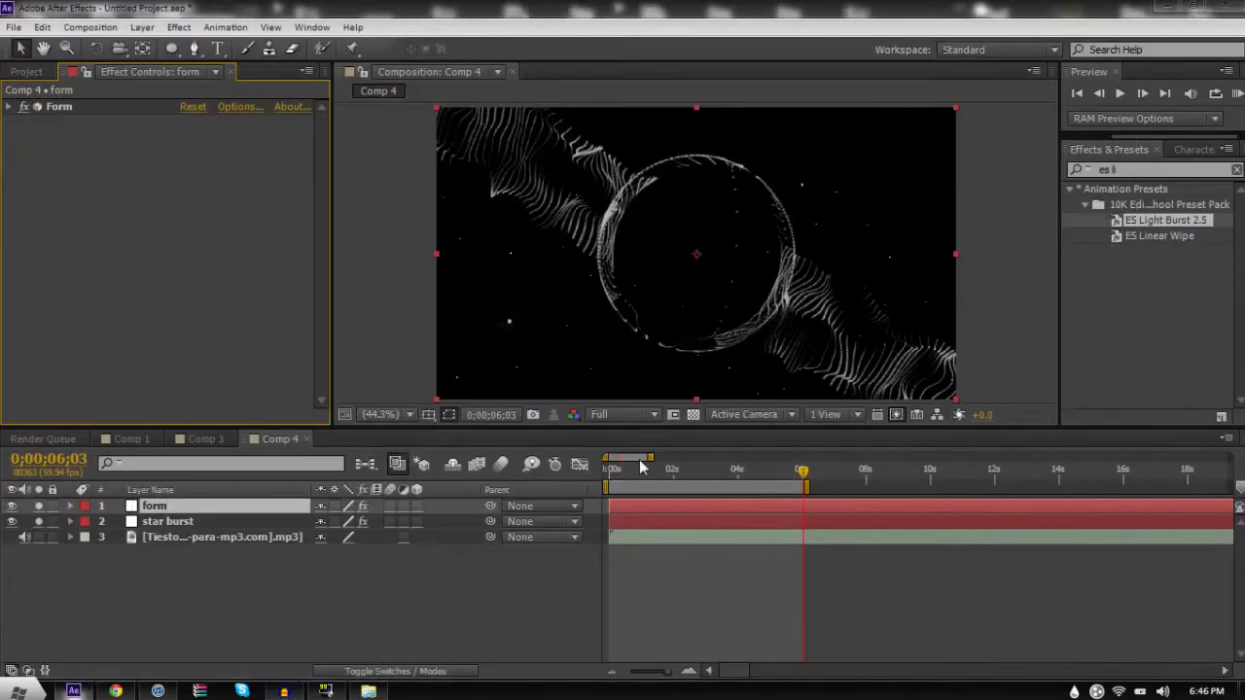
Step: Scrub through the particle animation and set the work area to about 5–11 seconds
left_click_drag(647, 473, 694, 470)
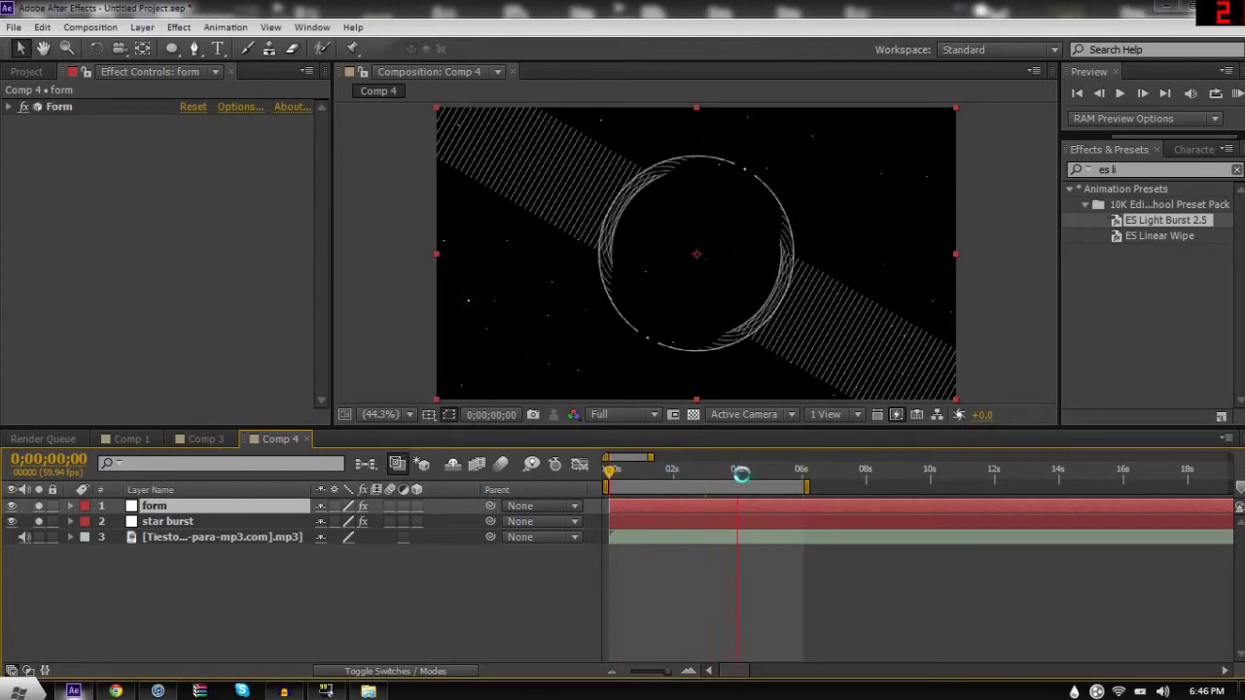
left_click_drag(761, 477, 795, 472)
left_click_drag(788, 486, 950, 486)
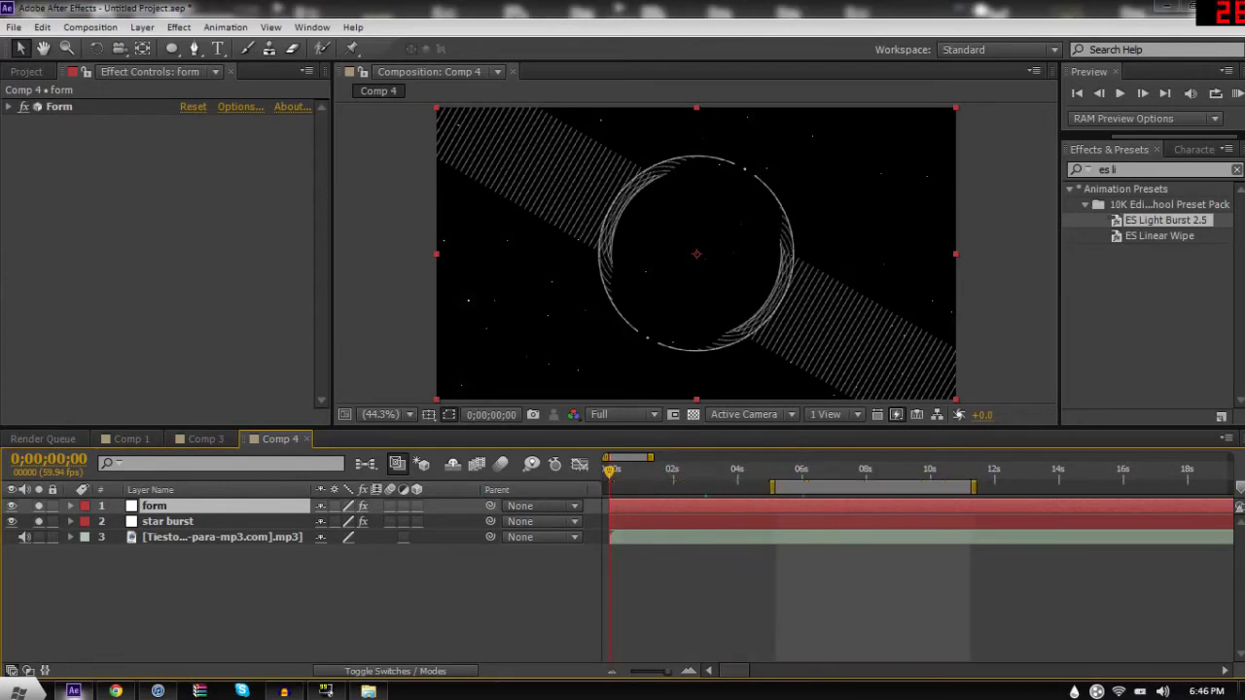
Step: Reveal the music layer's waveform, preview with sound, and set the current time to 6;40
left_click(815, 534)
key("l")
key("l")
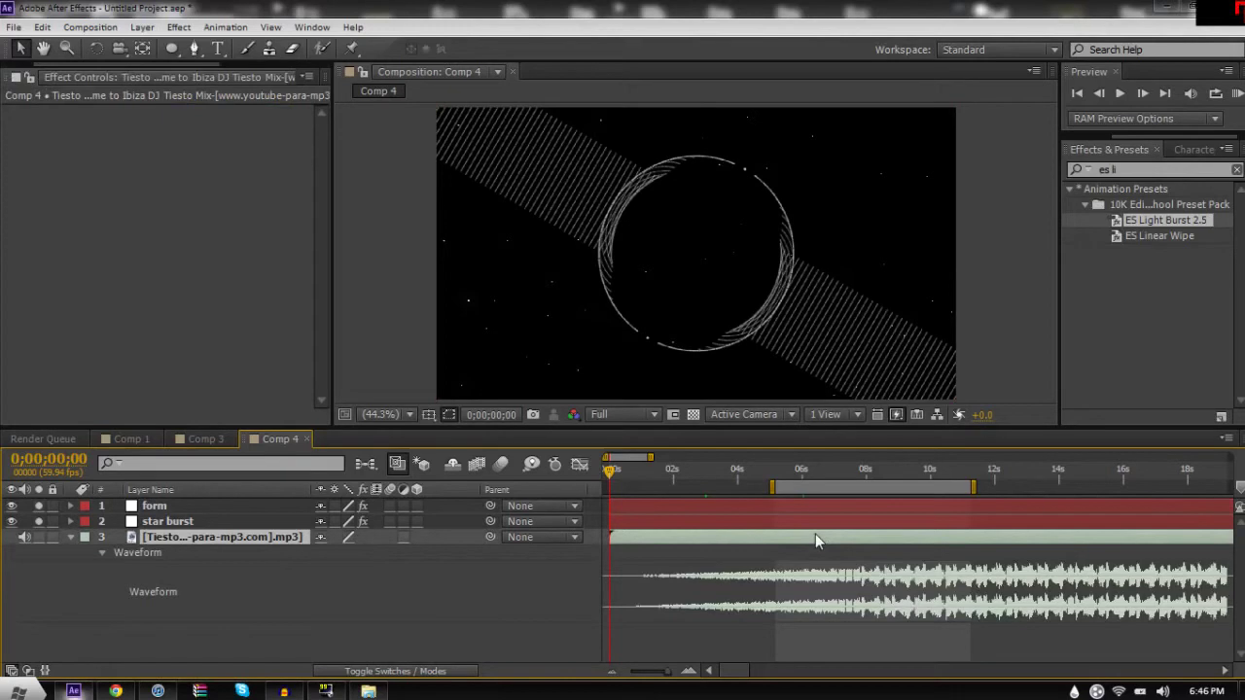
key("KP_0")
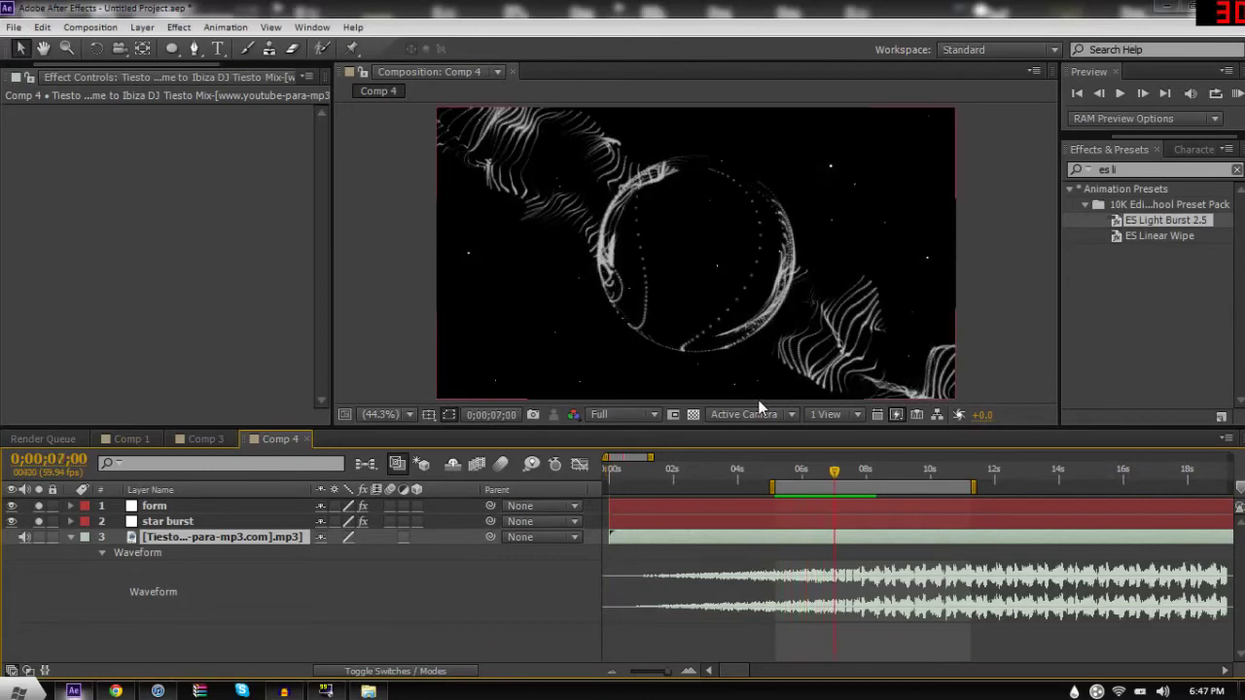
left_click(815, 474)
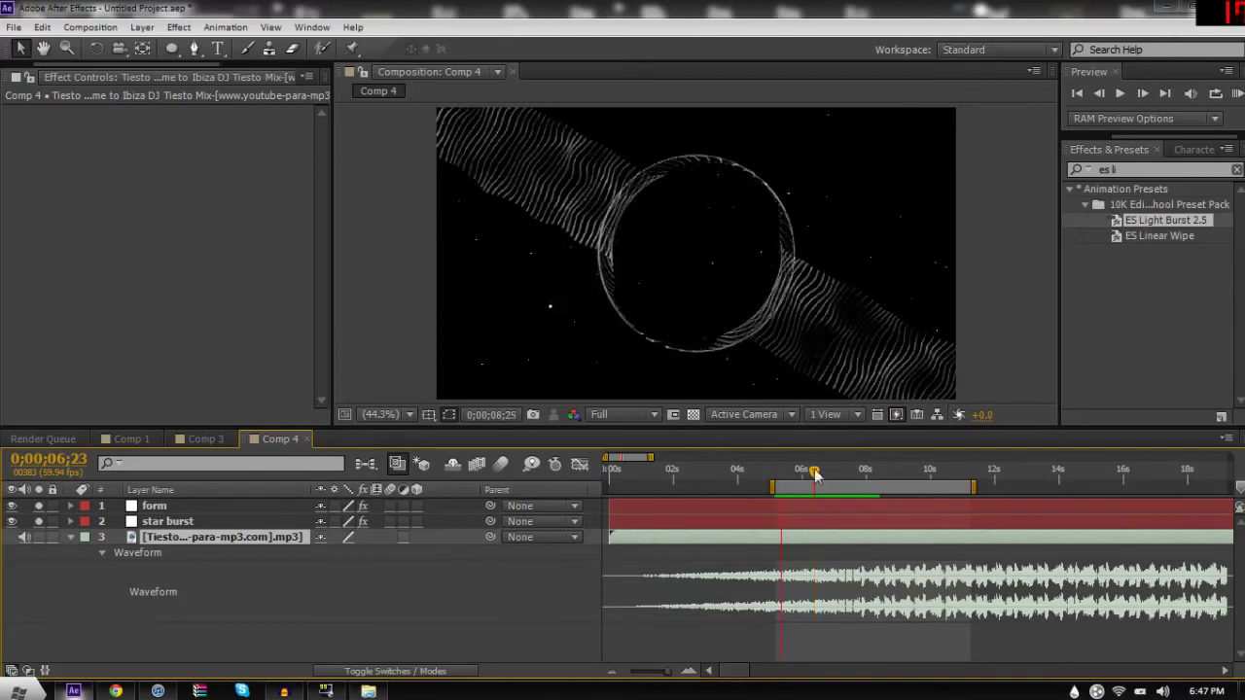
left_click(823, 474)
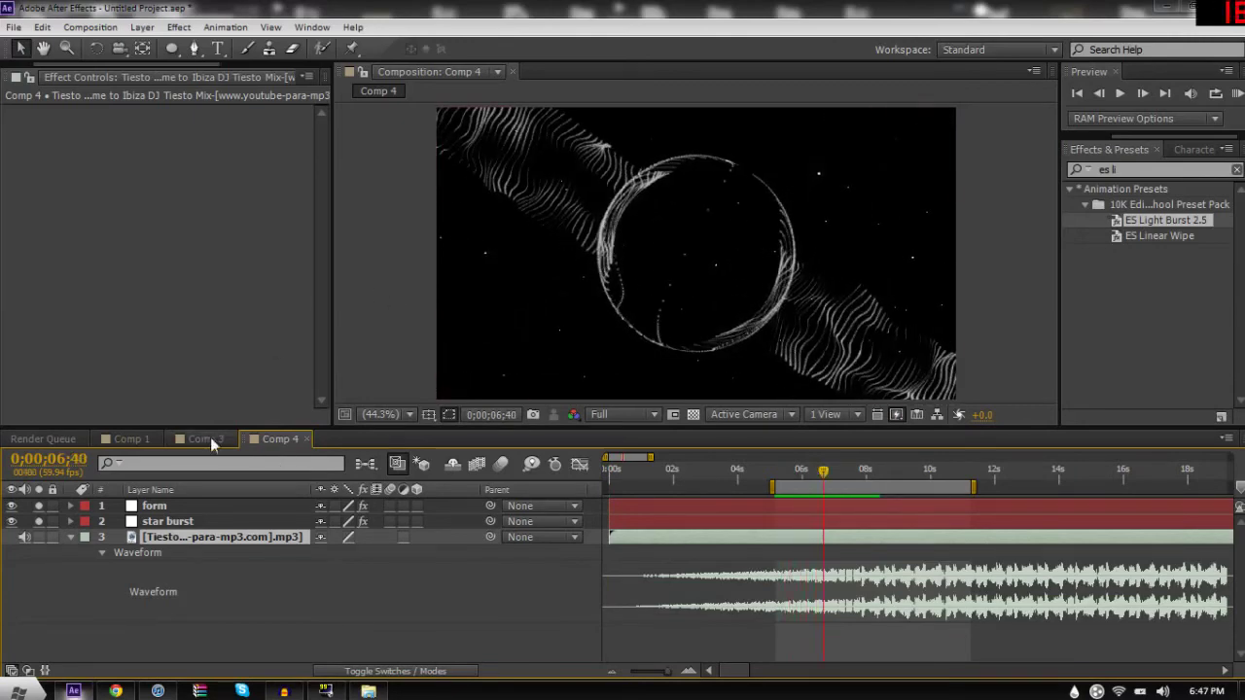
Step: Increase the Displace amount in the form layer's Form effect
left_click(178, 505)
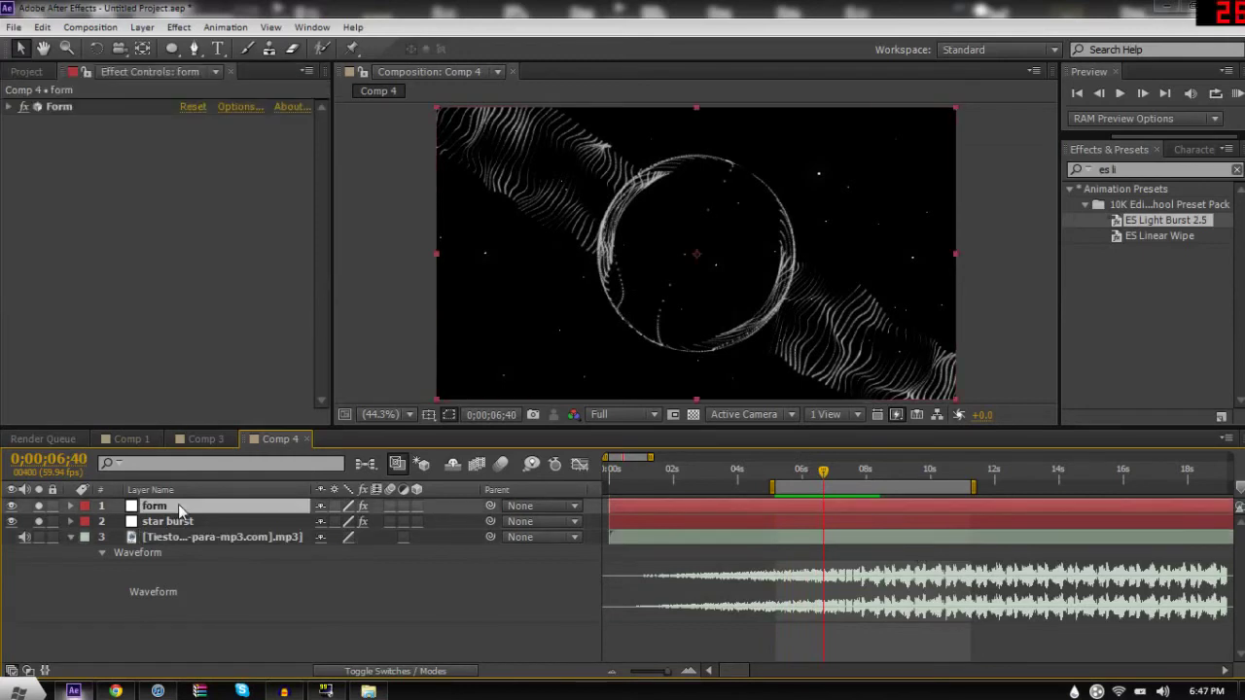
left_click(8, 107)
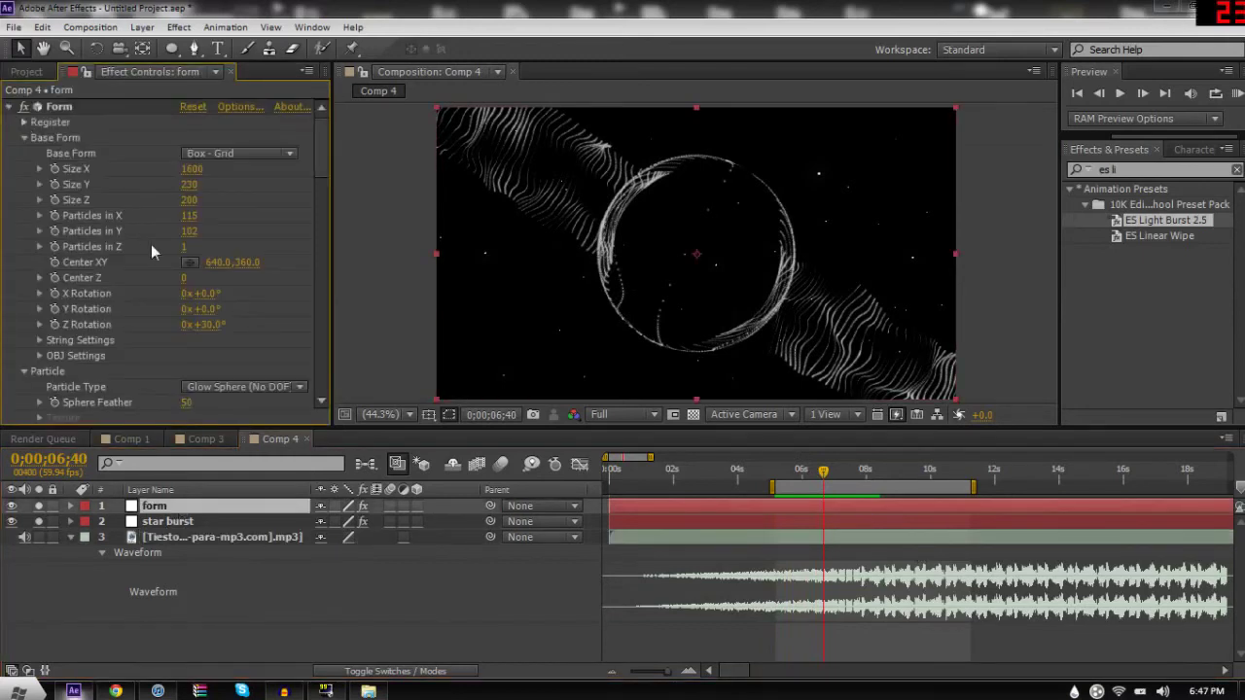
left_click_drag(315, 162, 320, 303)
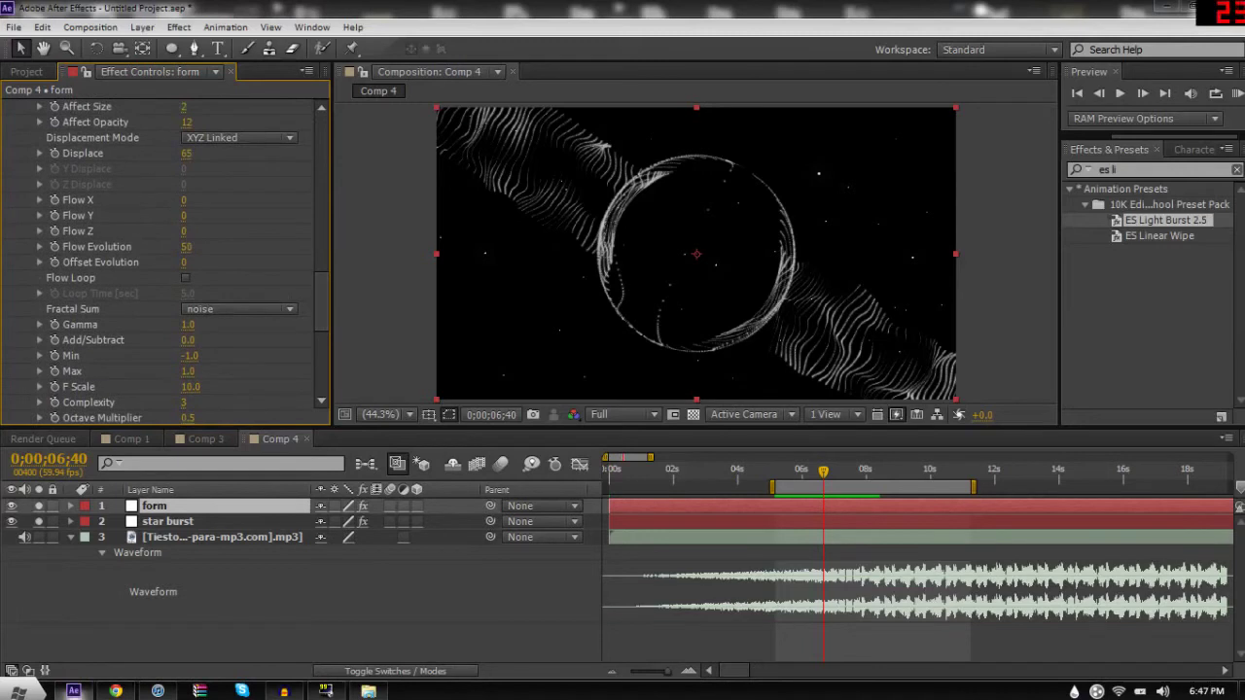
left_click_drag(186, 152, 241, 149)
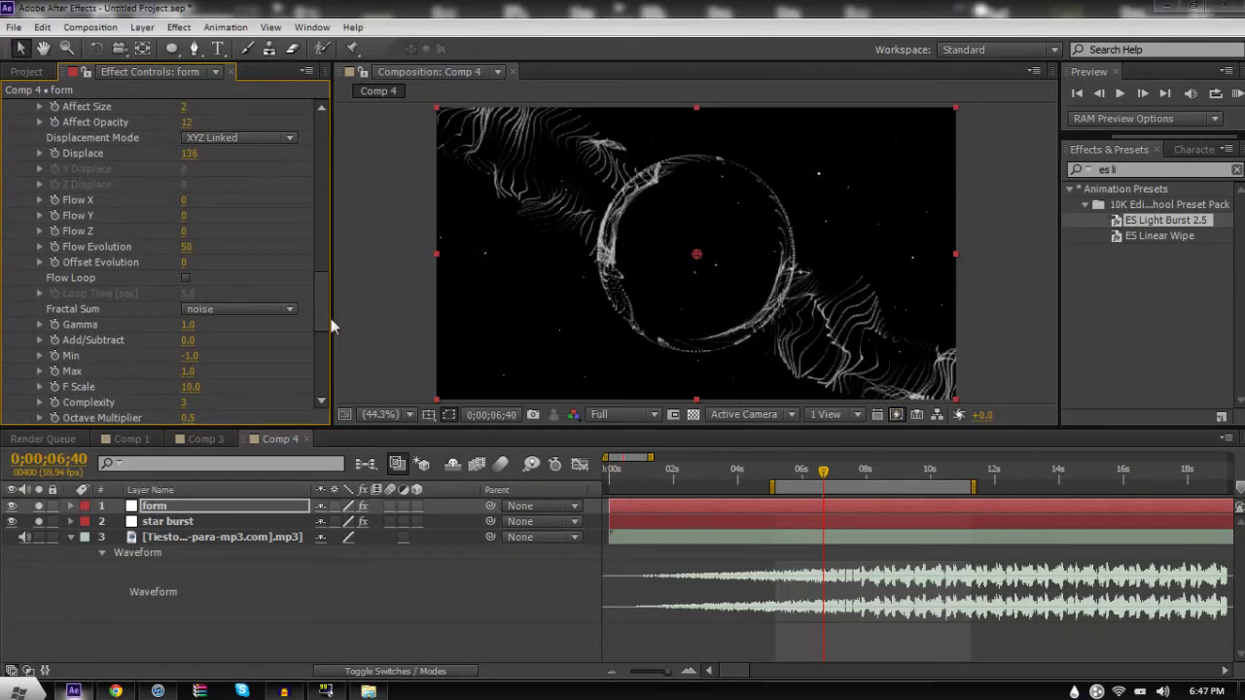
Step: Change Audio React Reactor 1 Strength from -170 to 150 and preview with audio
left_click_drag(325, 310, 311, 253)
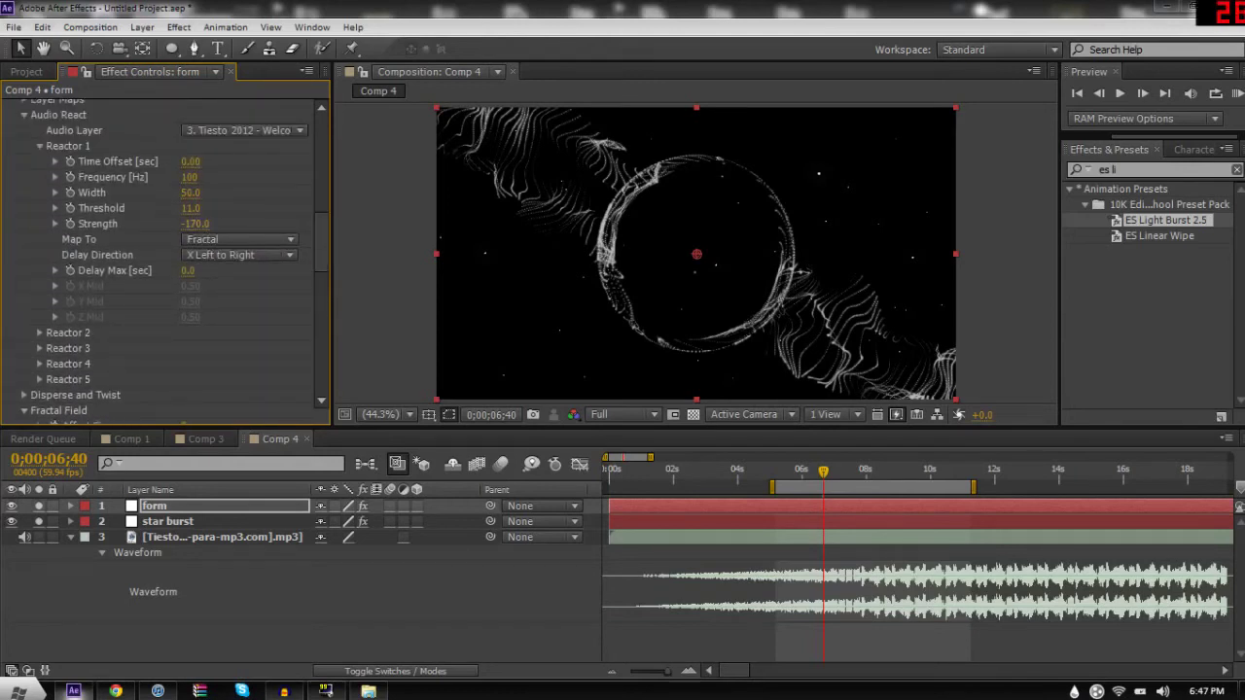
left_click_drag(194, 224, 228, 221)
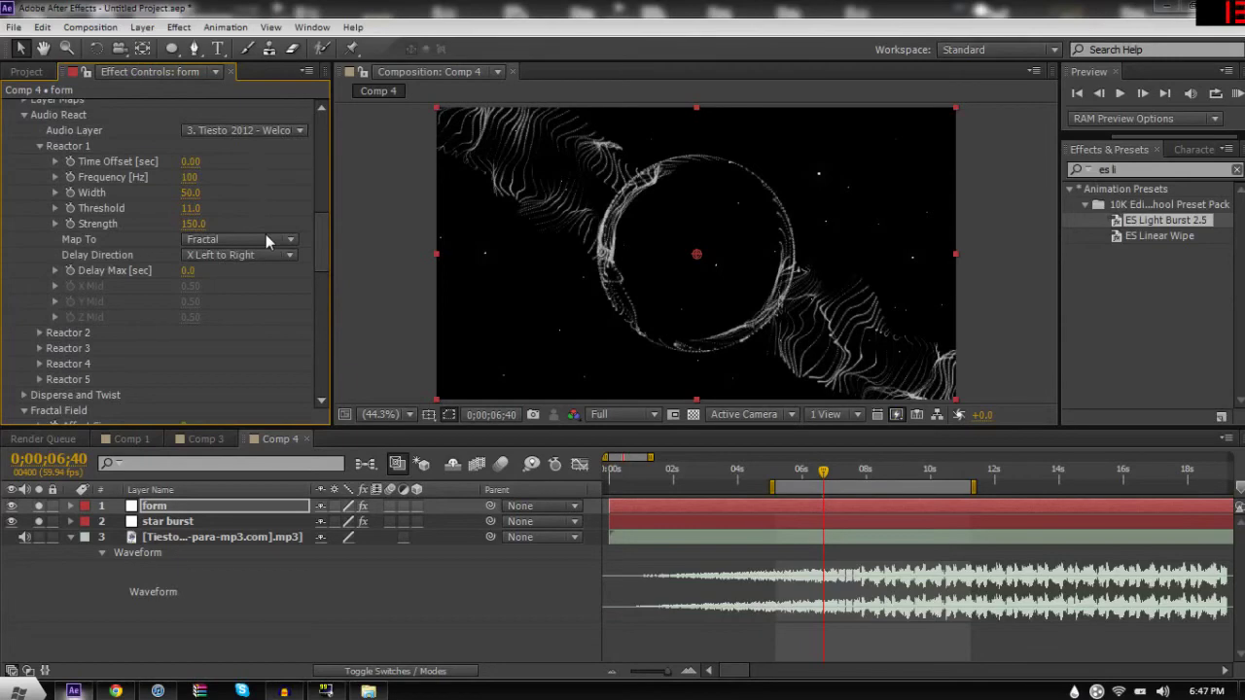
key("KP_0")
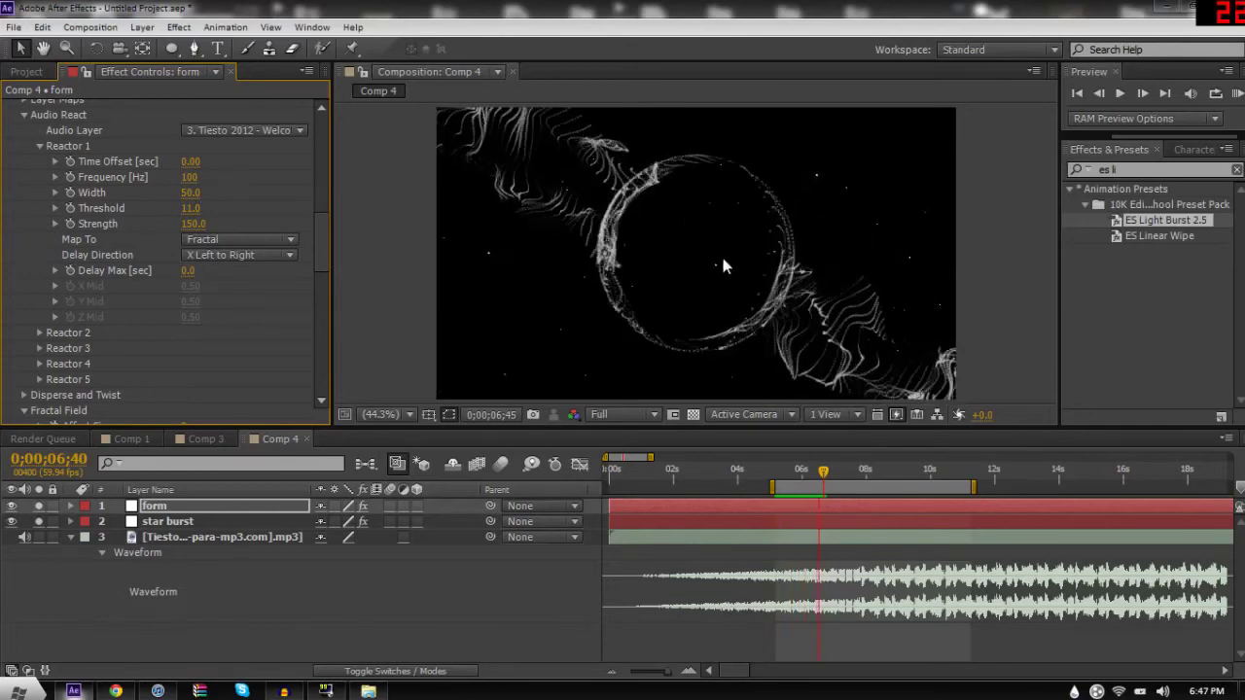
Step: Stop the preview and split the form layer at 6;40 with Ctrl+Shift+D
left_click(826, 477)
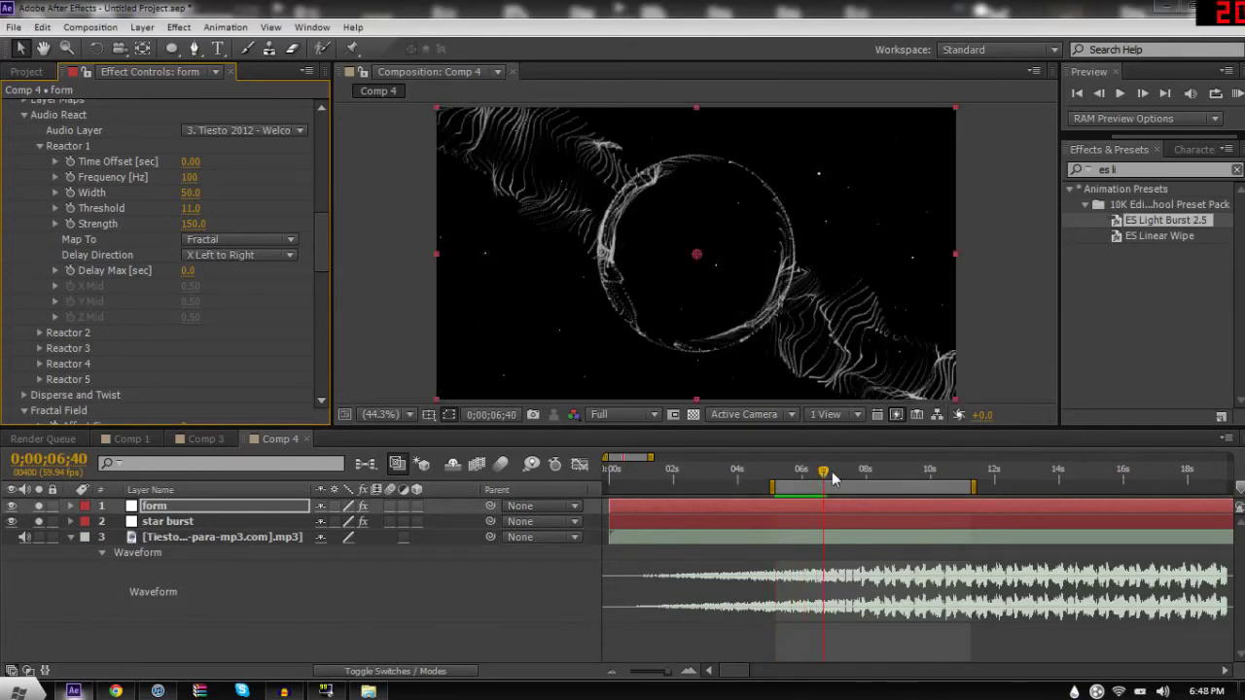
key("ctrl+shift+d")
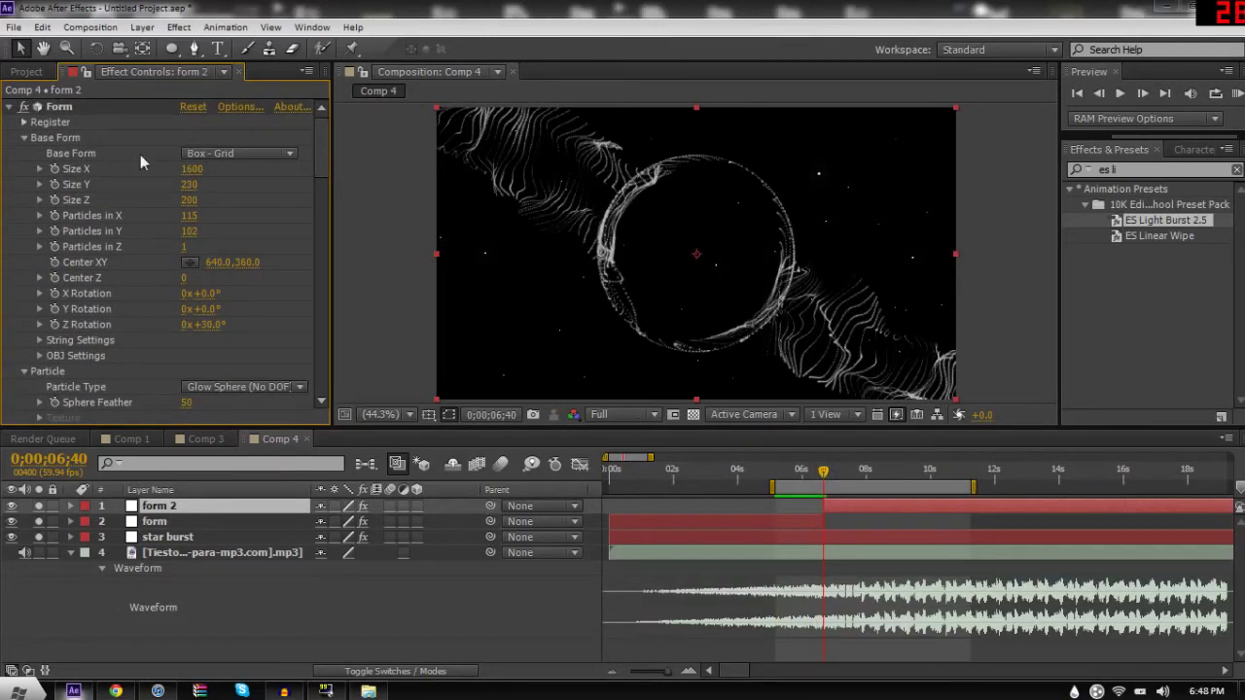
left_click_drag(322, 131, 322, 241)
Step: On form 2, set Audio Layer to None, map Reactor 1 to Particle Size, and apply ES Light Burst 2.5
left_click(288, 219)
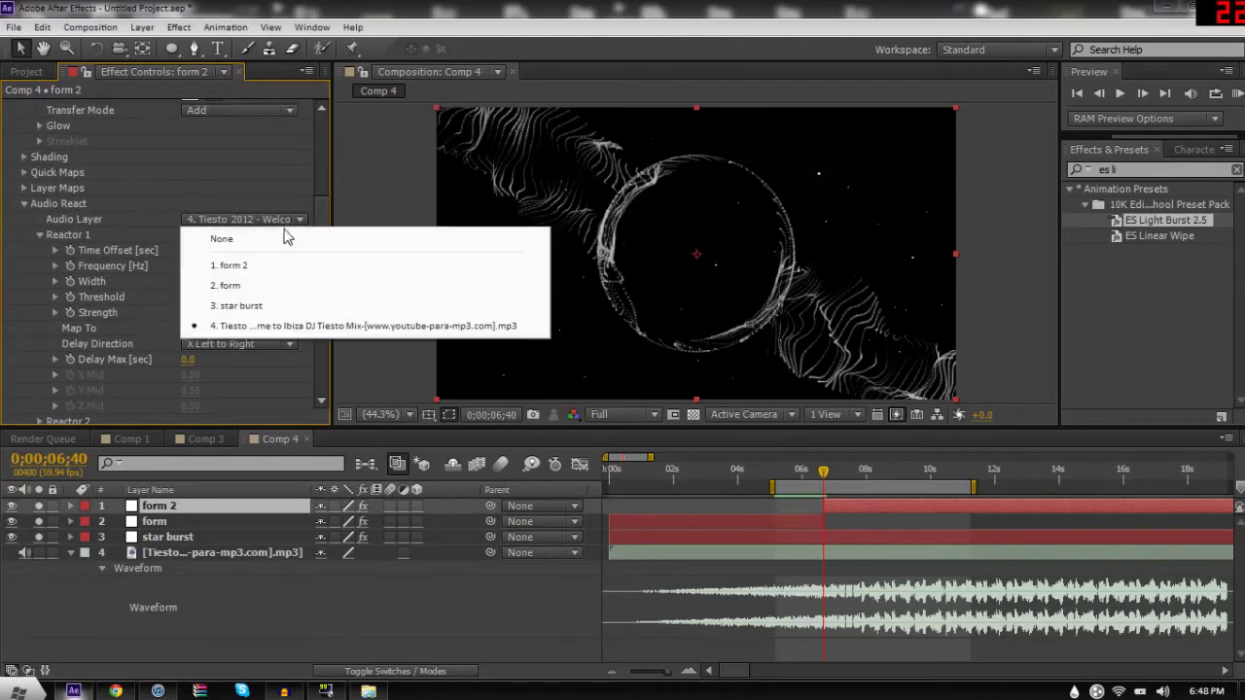
left_click(283, 240)
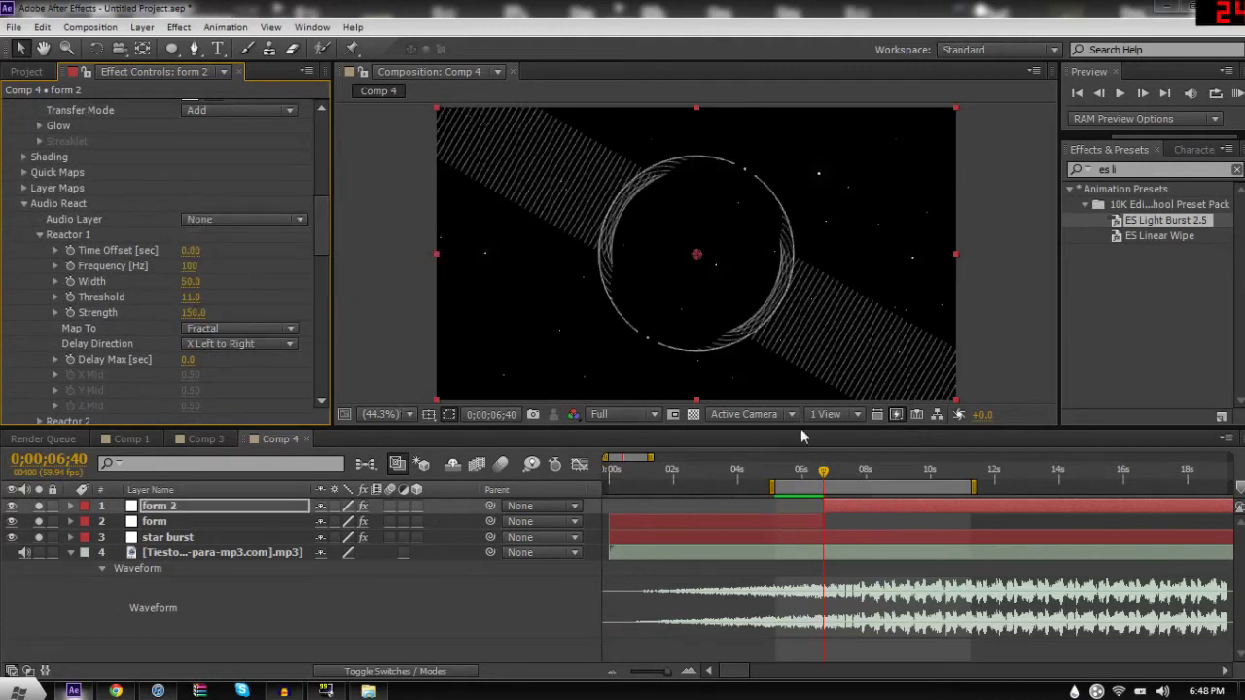
left_click(213, 329)
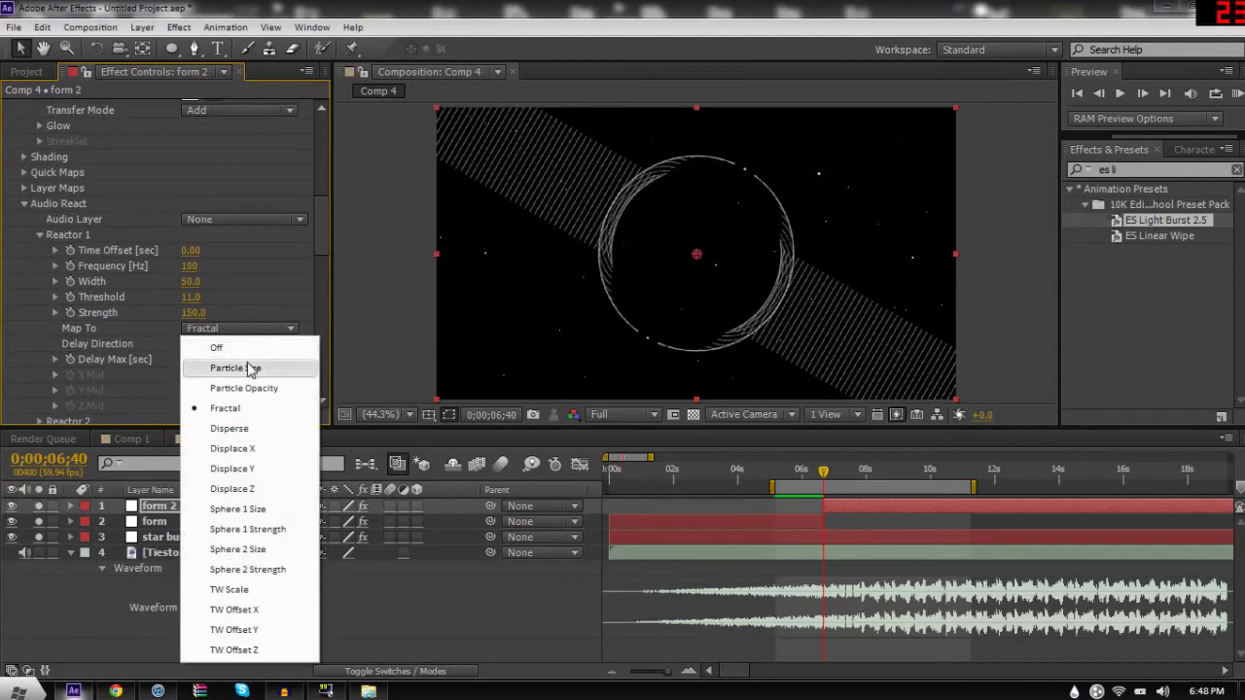
left_click(249, 366)
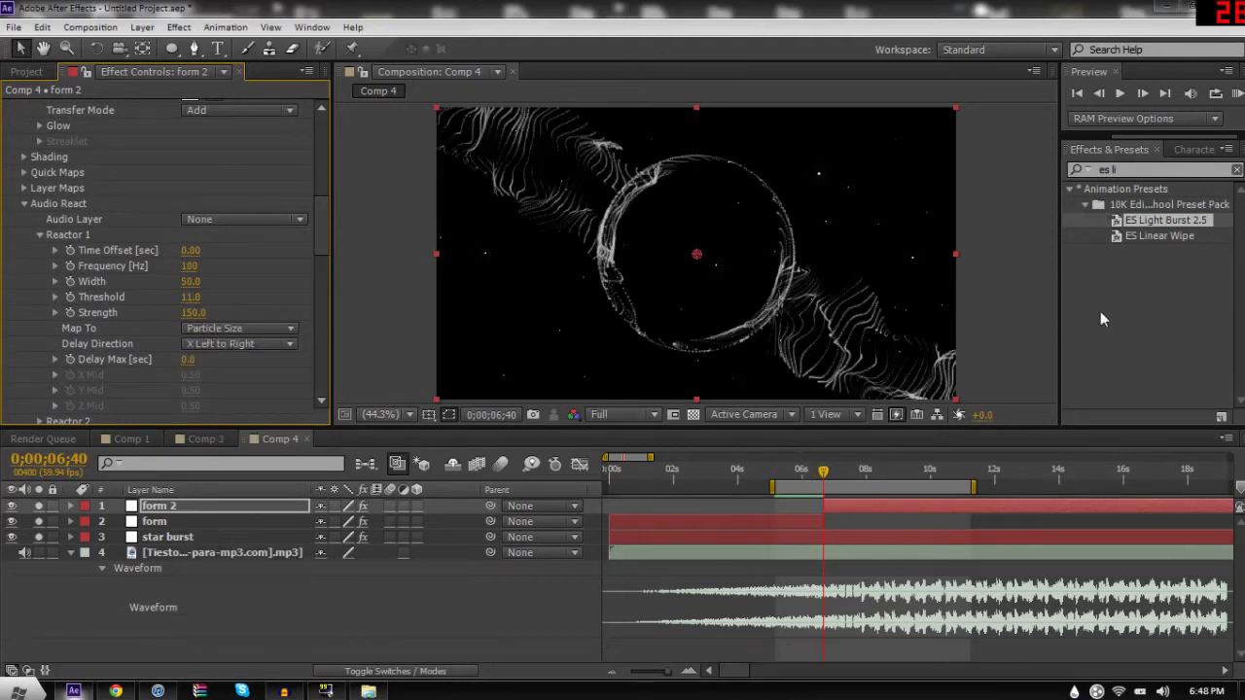
left_click_drag(1156, 223, 951, 341)
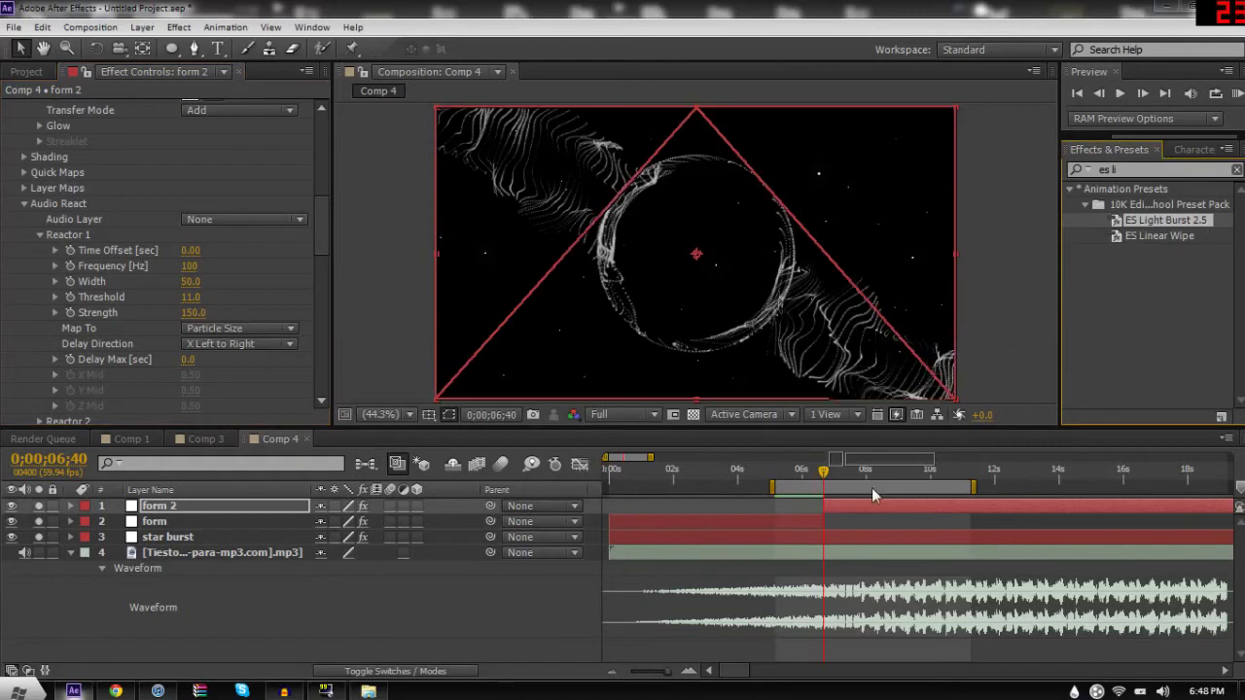
left_click_drag(873, 491, 845, 507)
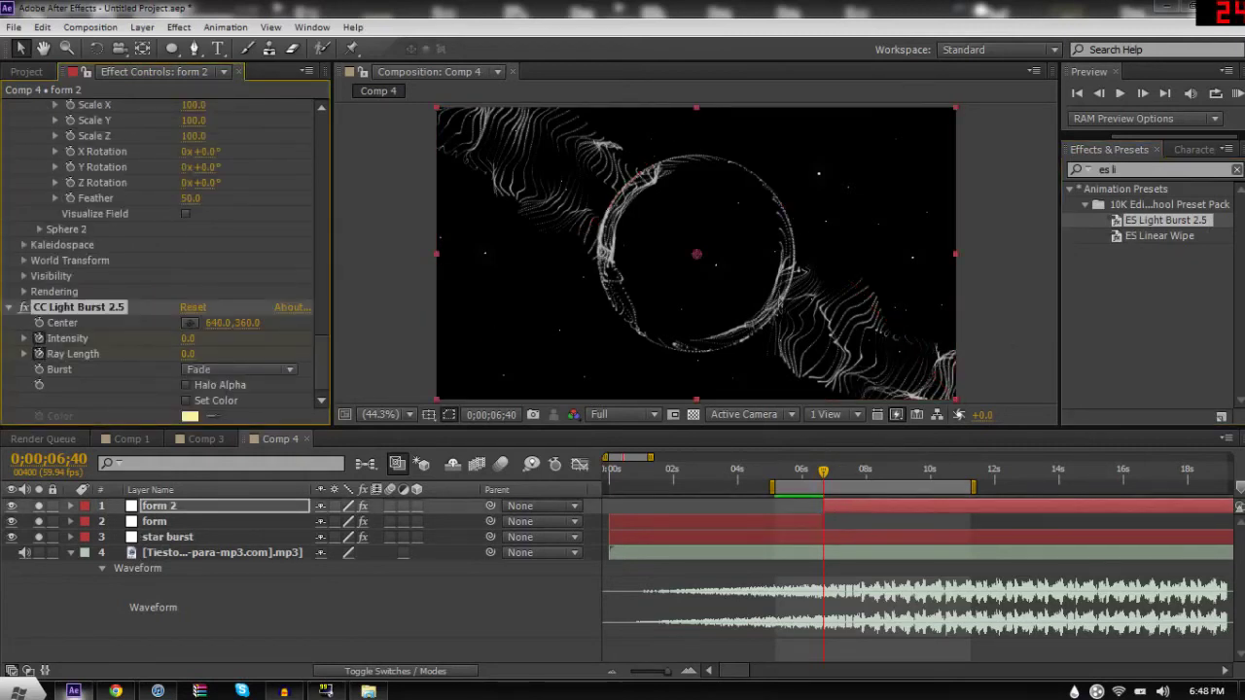
key("u")
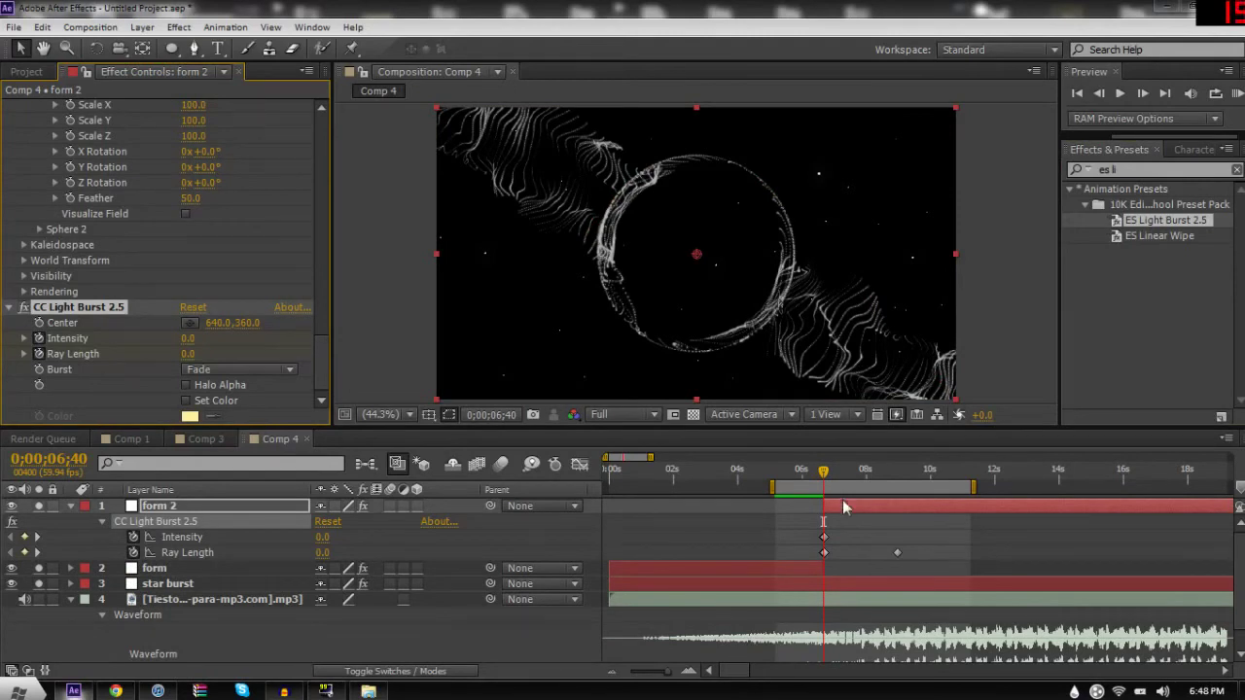
key("space")
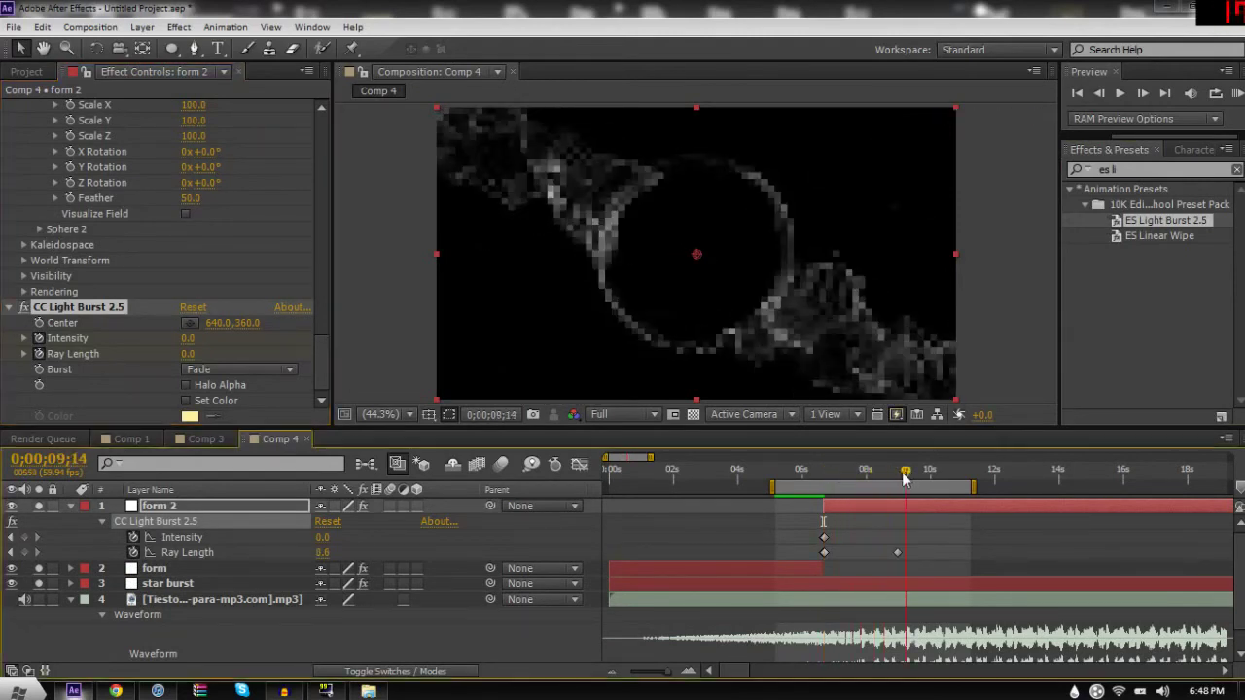
key("u")
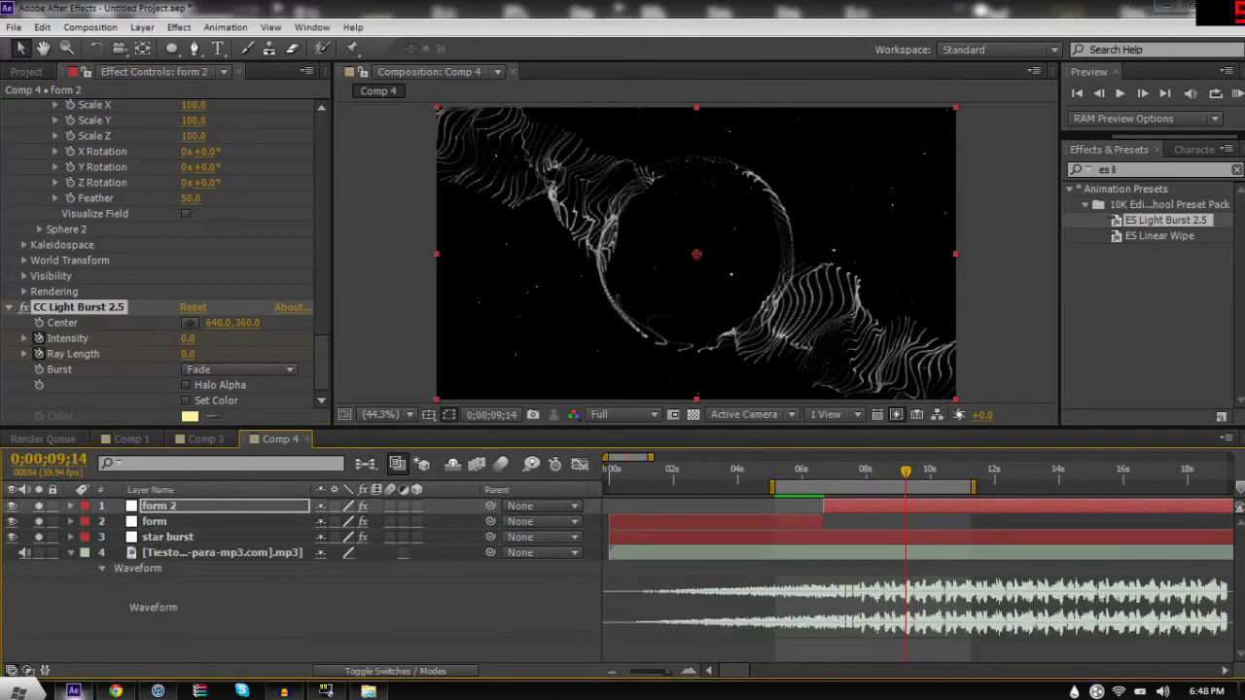
left_click(851, 471)
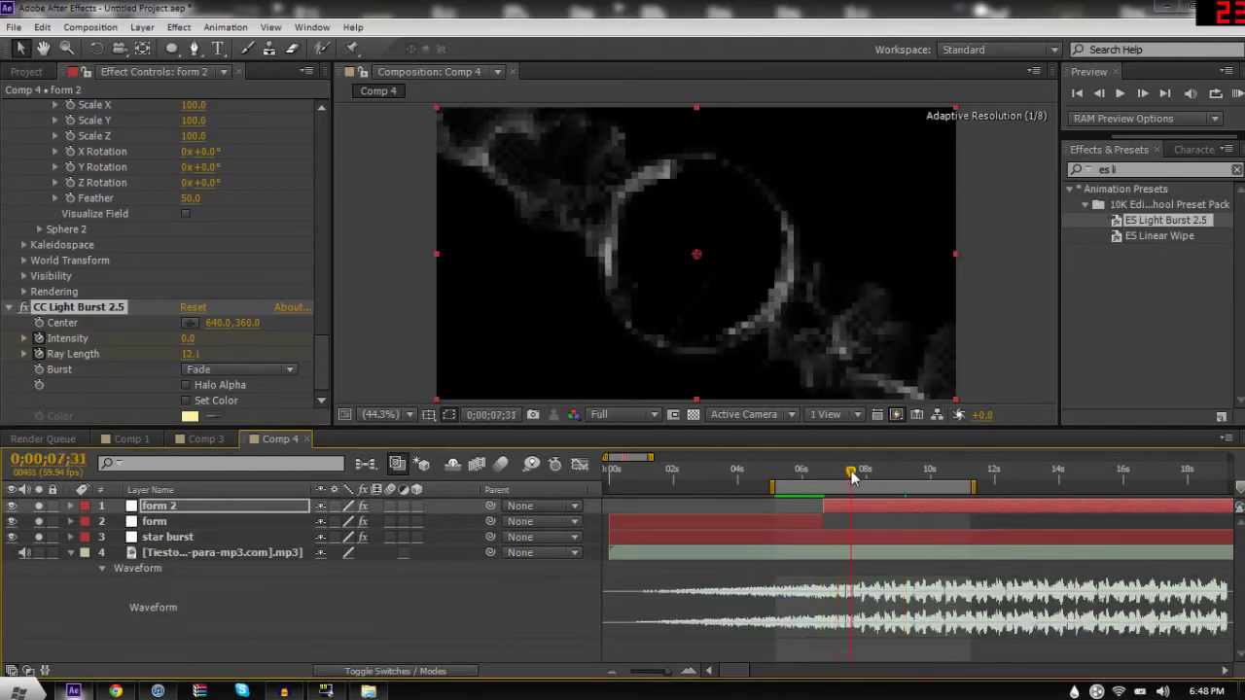
key("space")
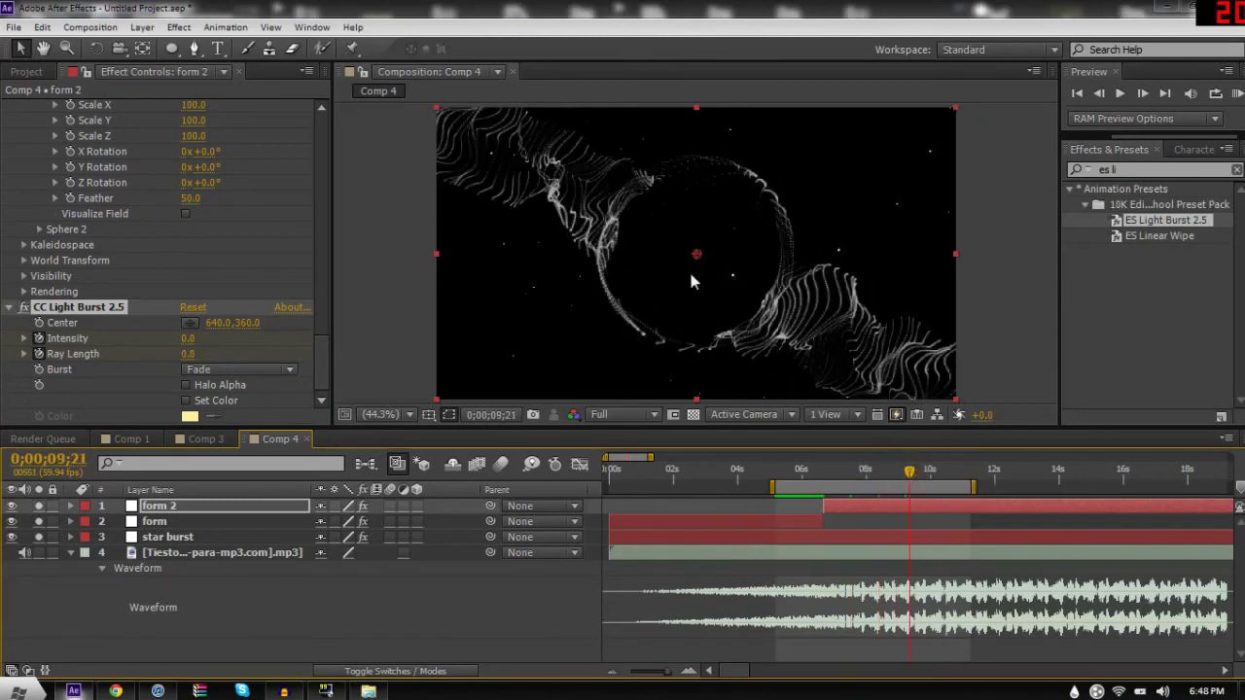
left_click(1165, 220)
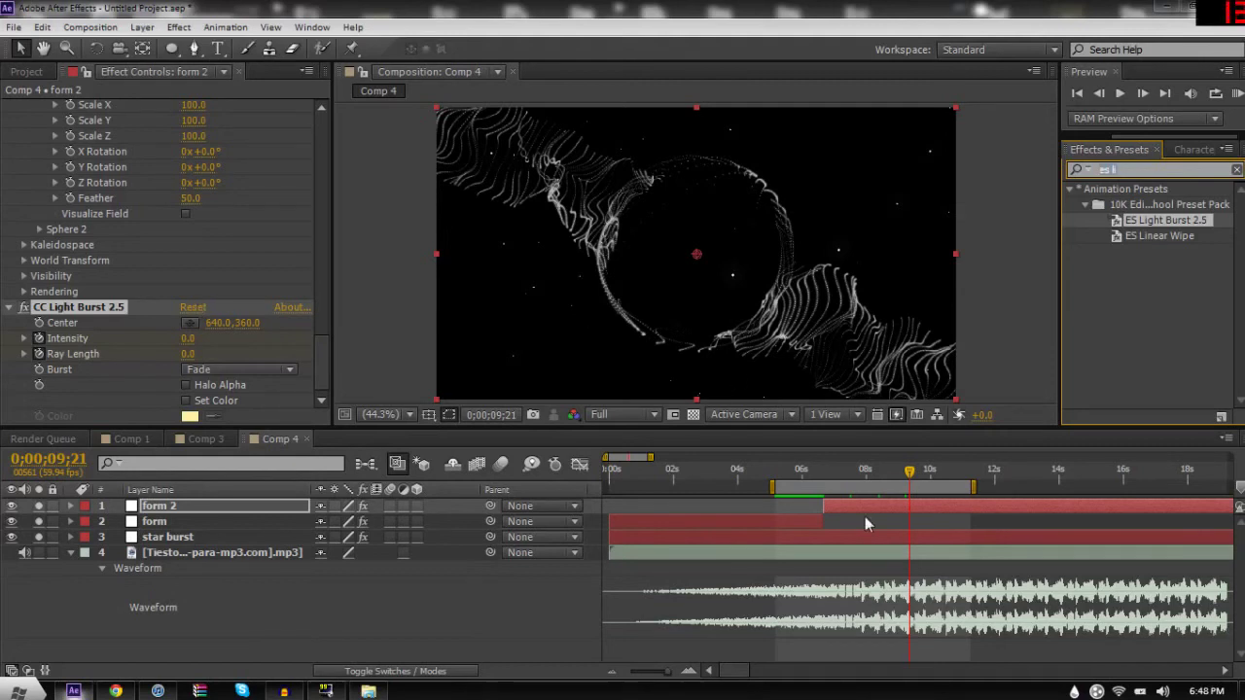
Step: At 6;30, create a text layer reading 'GXMO'
left_click_drag(801, 459, 817, 461)
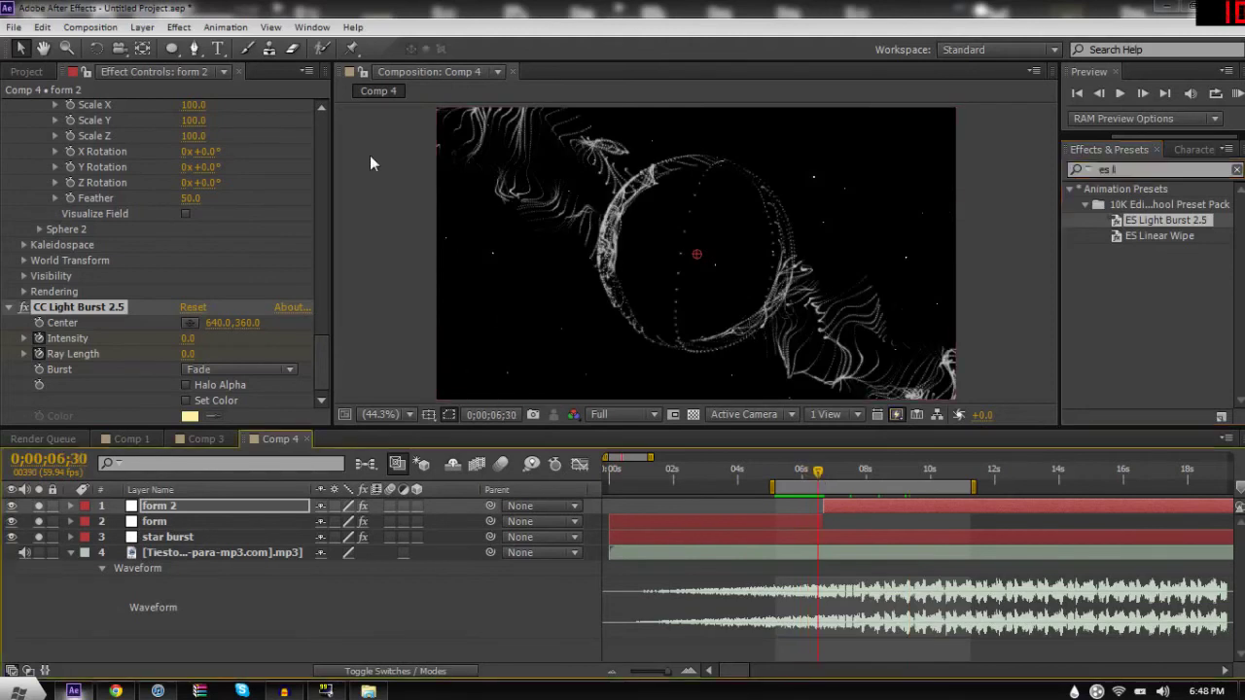
left_click(218, 48)
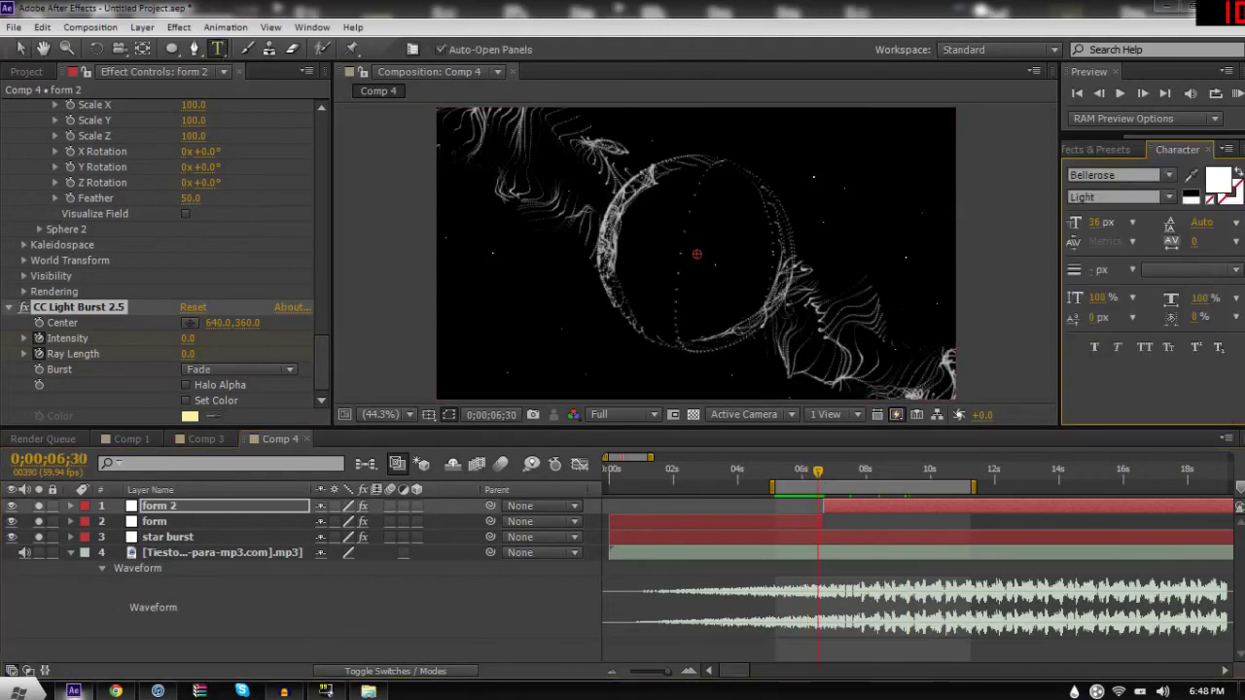
left_click(635, 254)
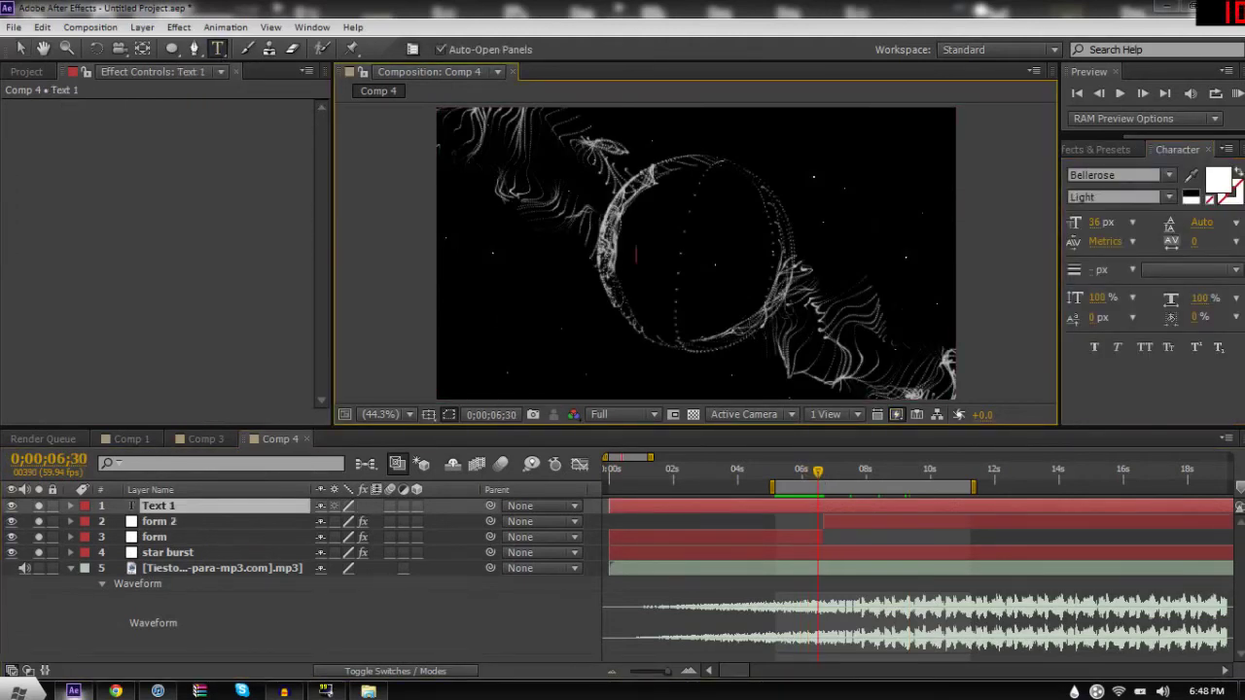
type("GXMO")
left_click(23, 49)
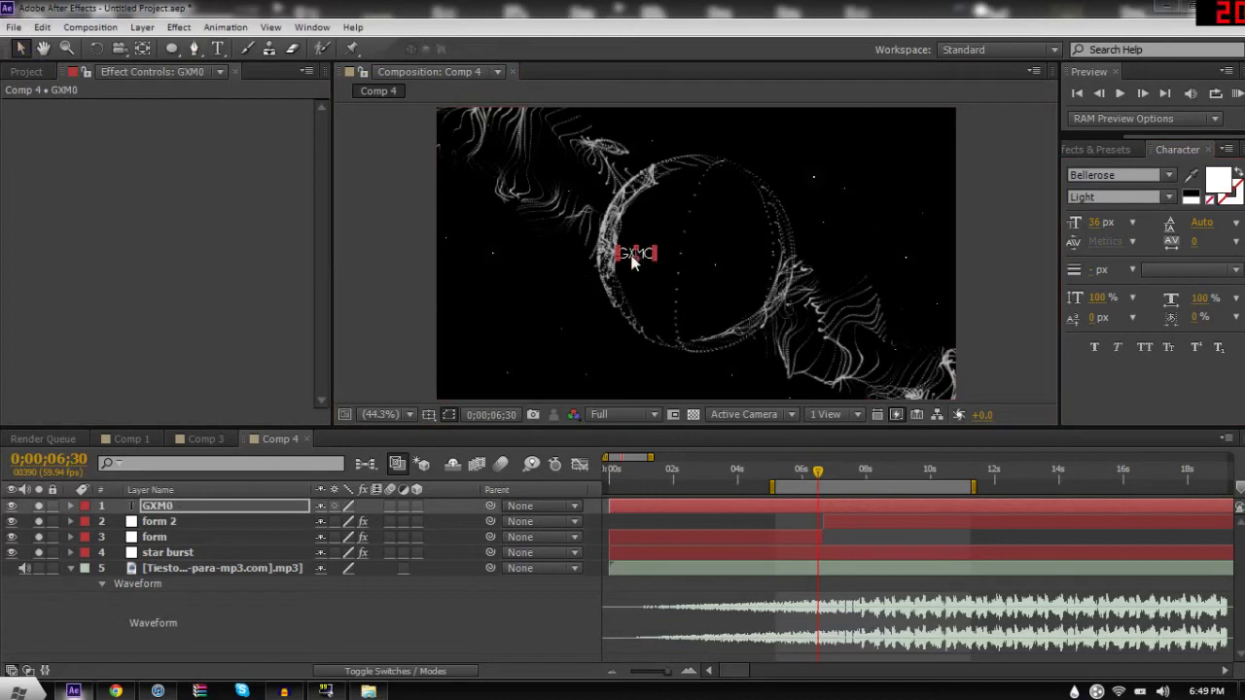
Step: Centre the GXMO title in the ring using the title/action safe guides, then open the Effects & Presets search
left_click_drag(637, 253, 692, 251)
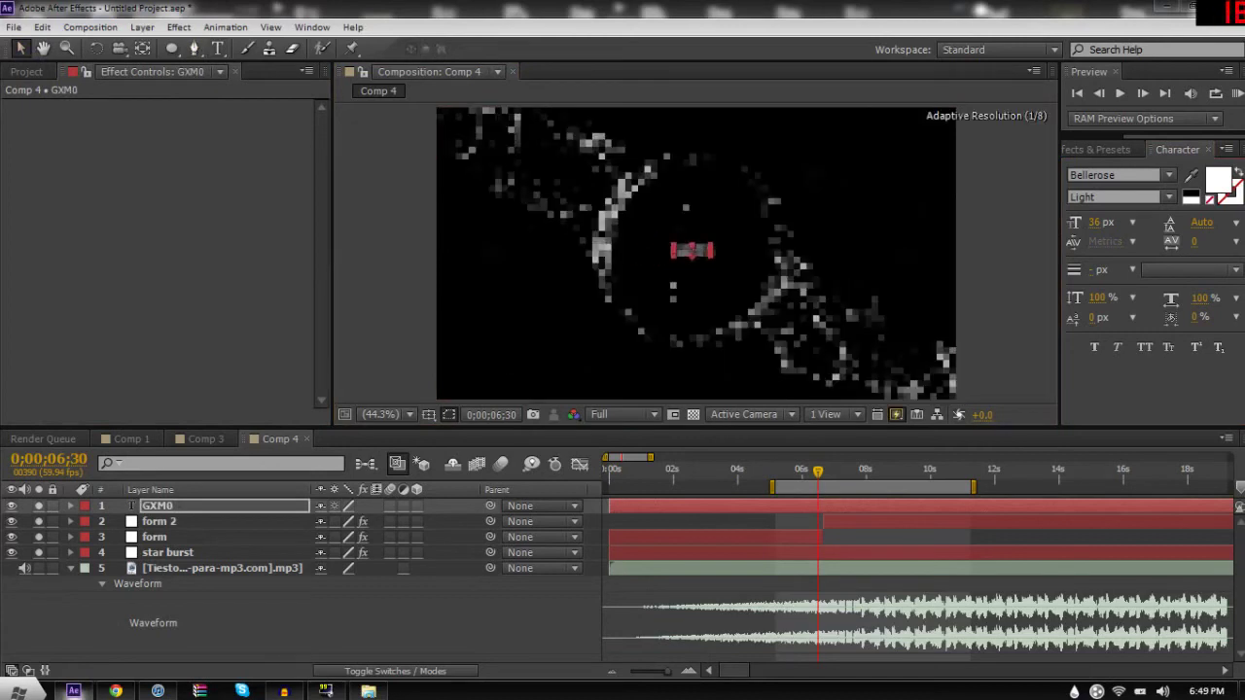
left_click(449, 414)
left_click(456, 432)
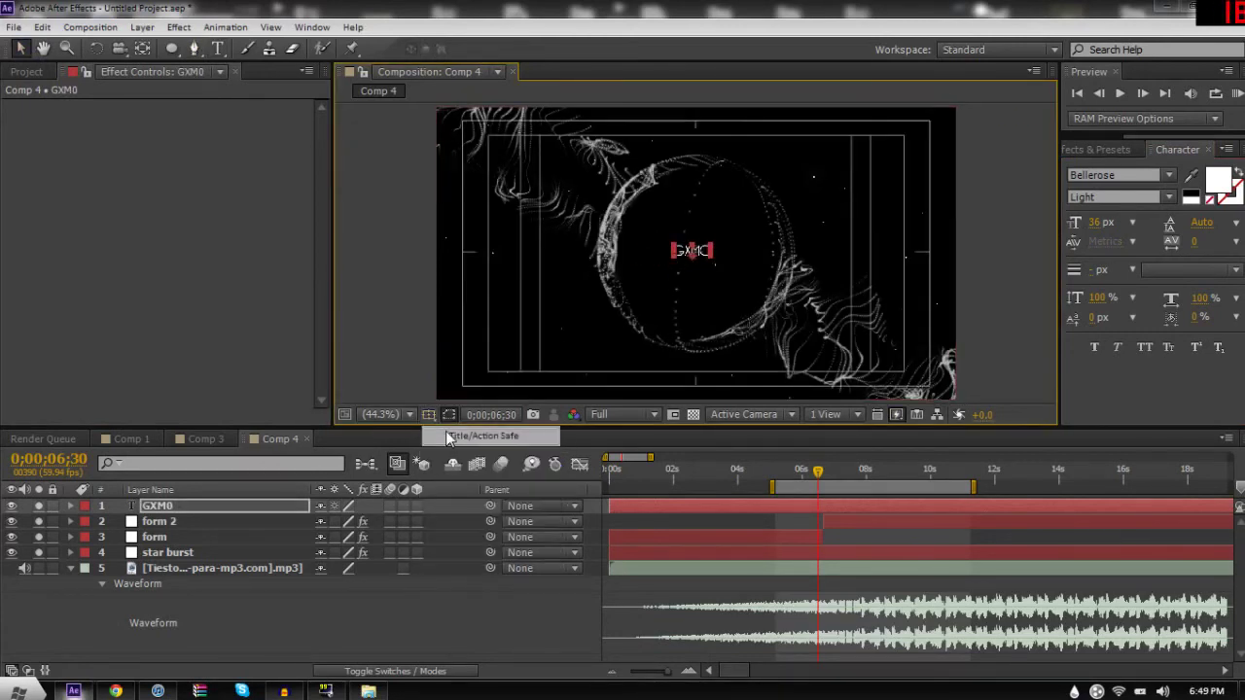
key("Down")
key("Down")
key("Down")
key("Down")
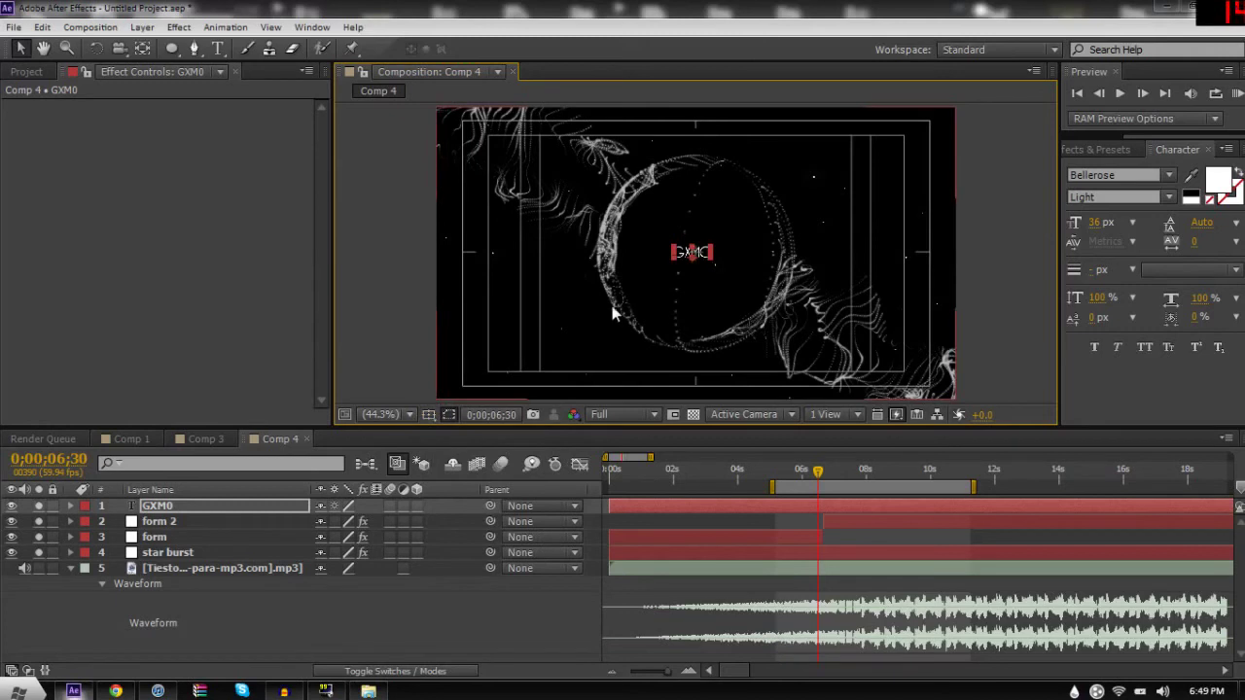
left_click(430, 415)
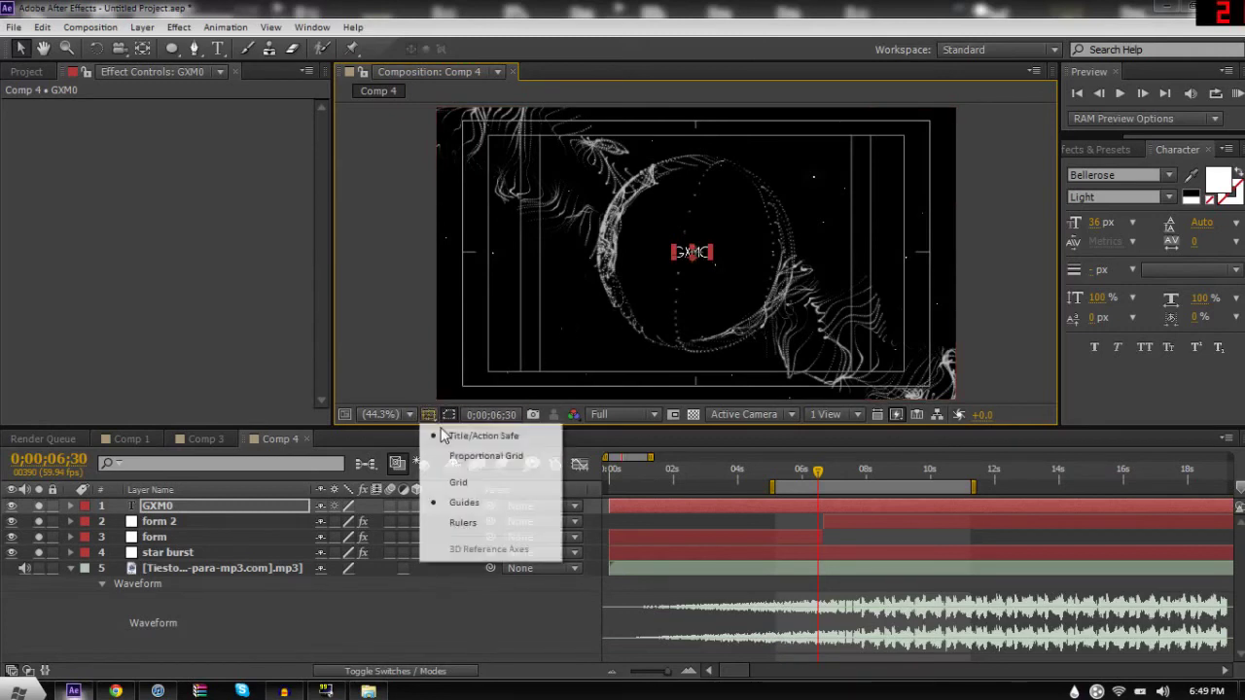
left_click(442, 435)
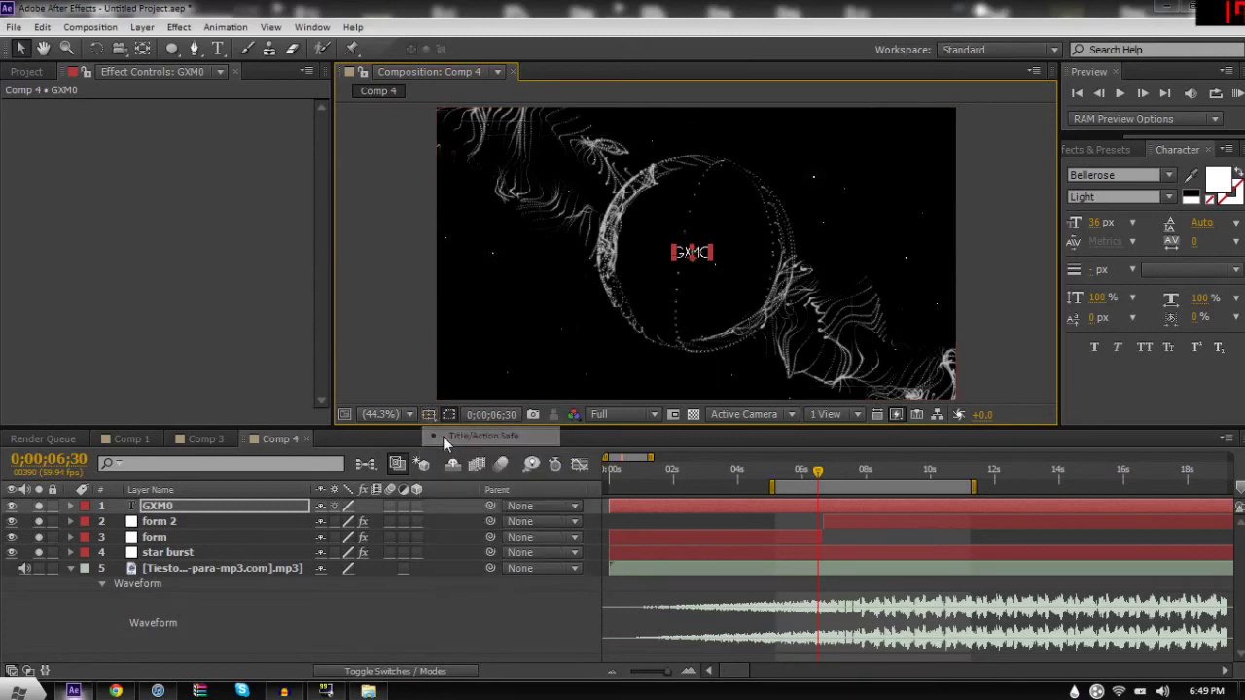
left_click(1095, 153)
left_click(1108, 169)
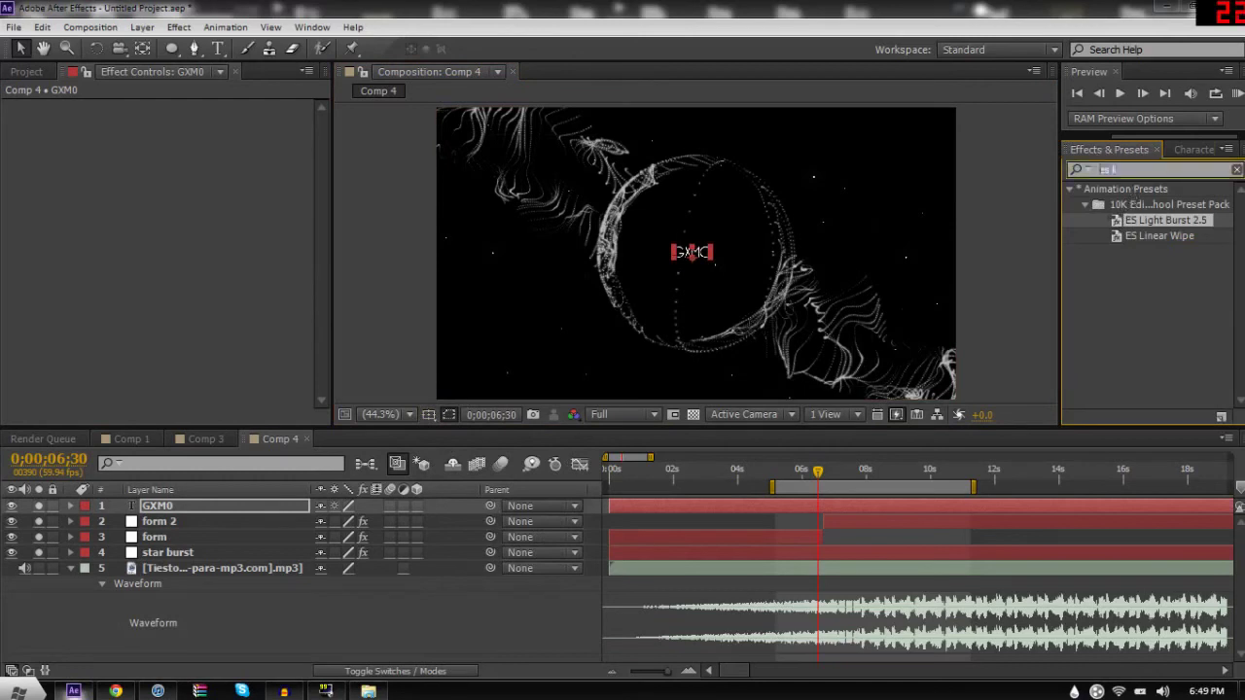
Step: Apply the Glow effect to the GXMO title
type("glow")
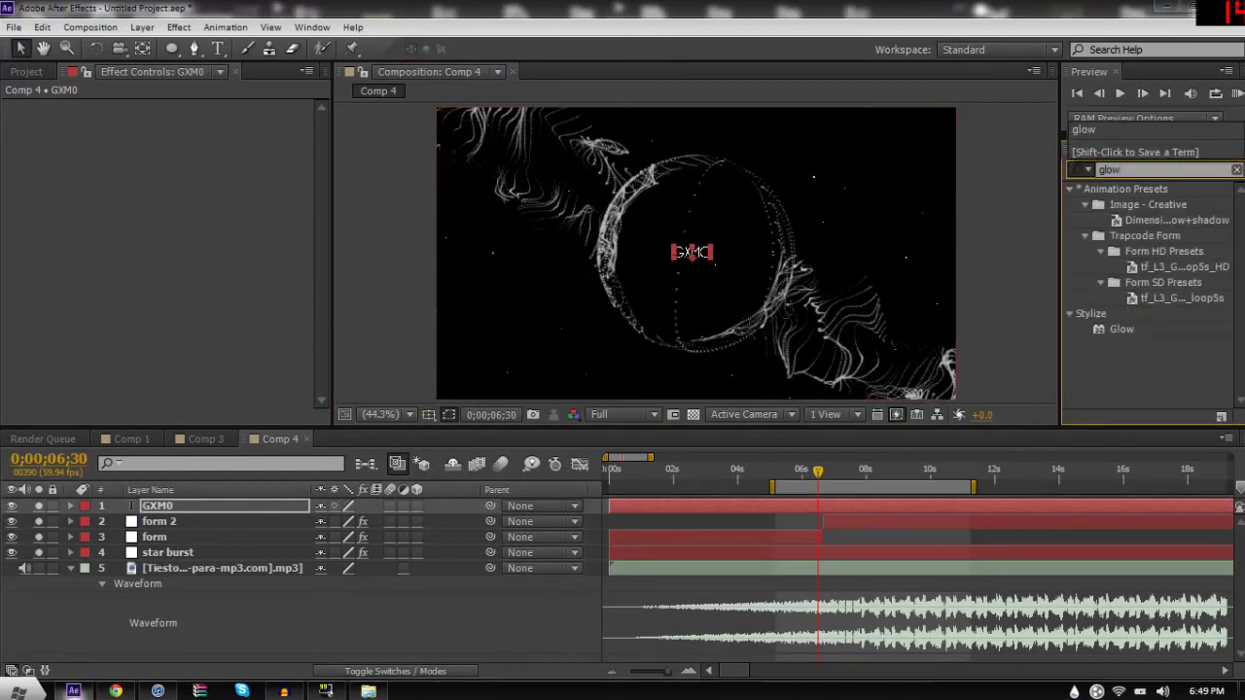
left_click_drag(1121, 329, 753, 262)
left_click_drag(682, 248, 689, 253)
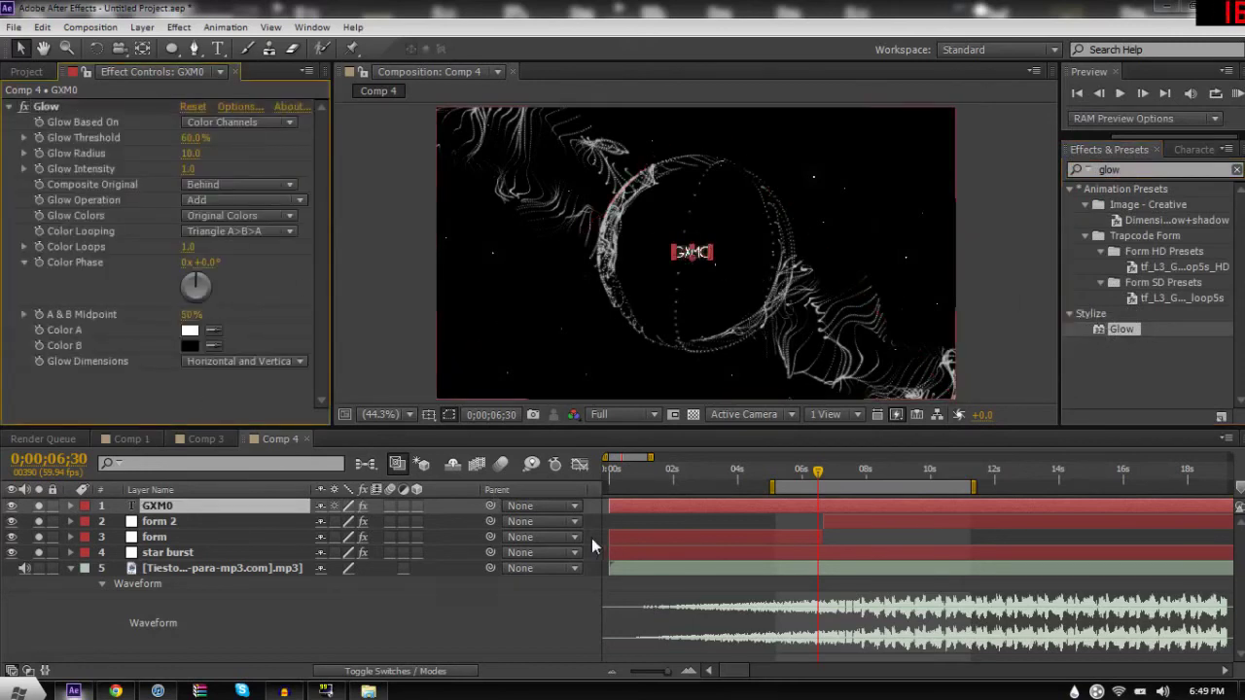
left_click(686, 494)
left_click(1115, 380)
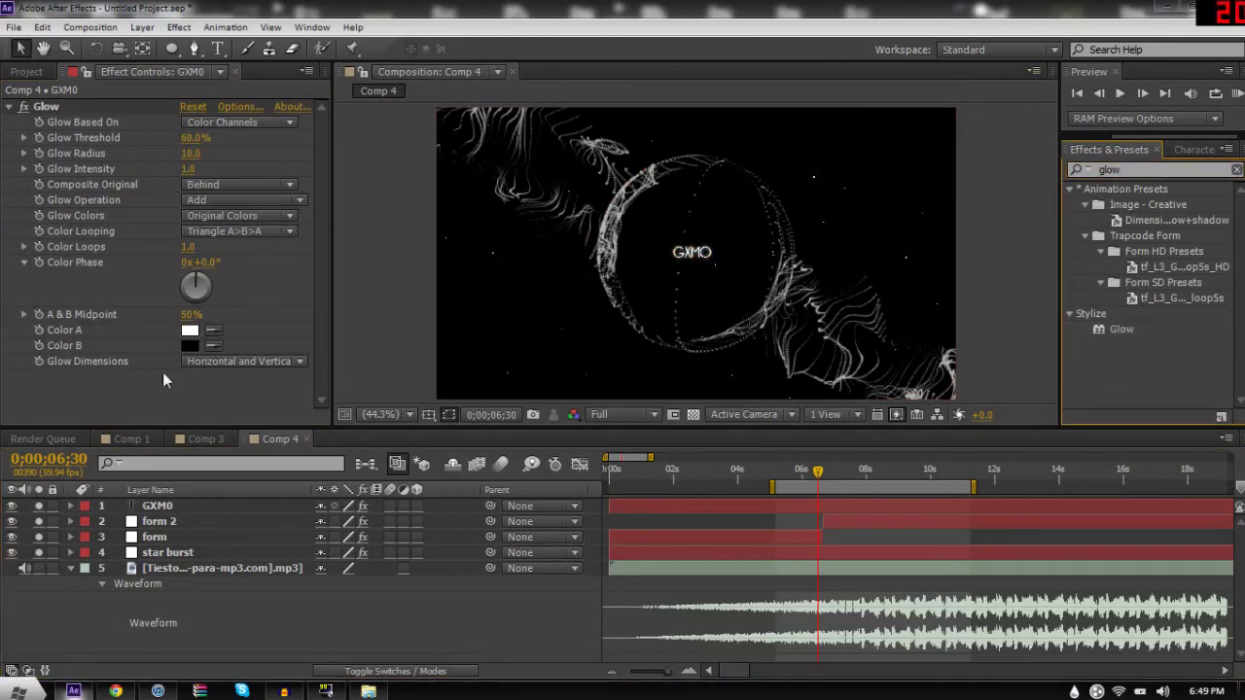
Step: Add Curves to the GXMO title and bend it into an S-shaped contrast curve
right_click(140, 393)
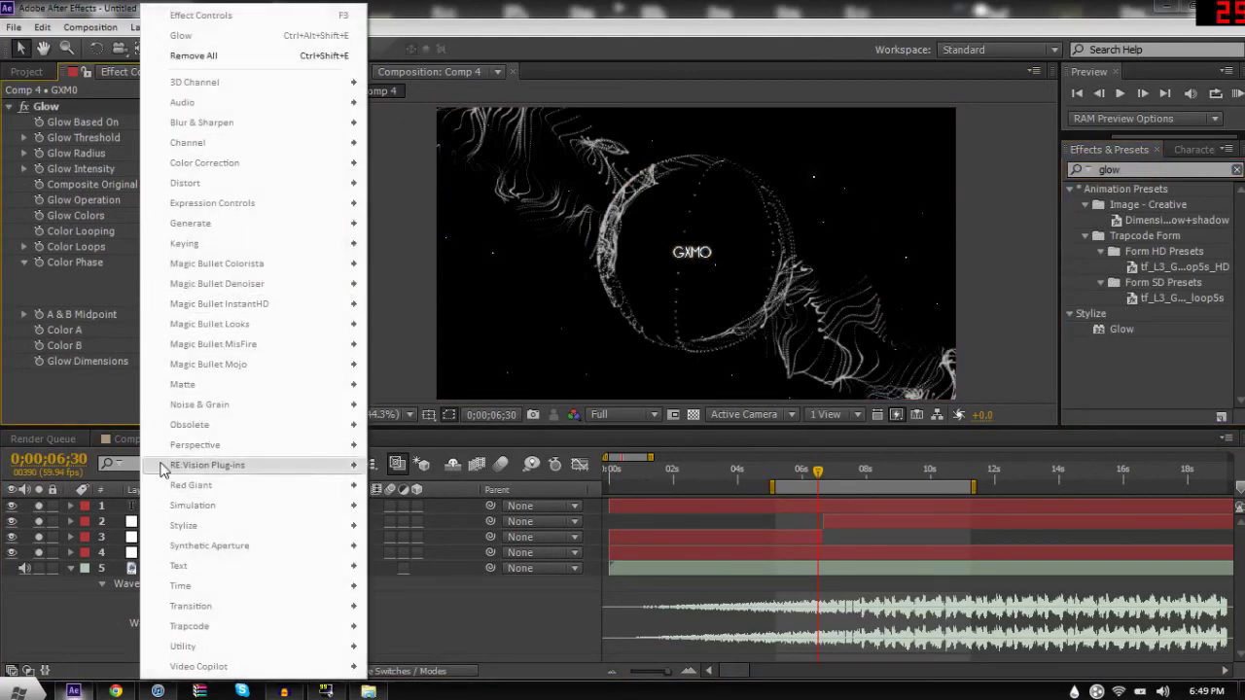
key("Escape")
left_click(168, 506)
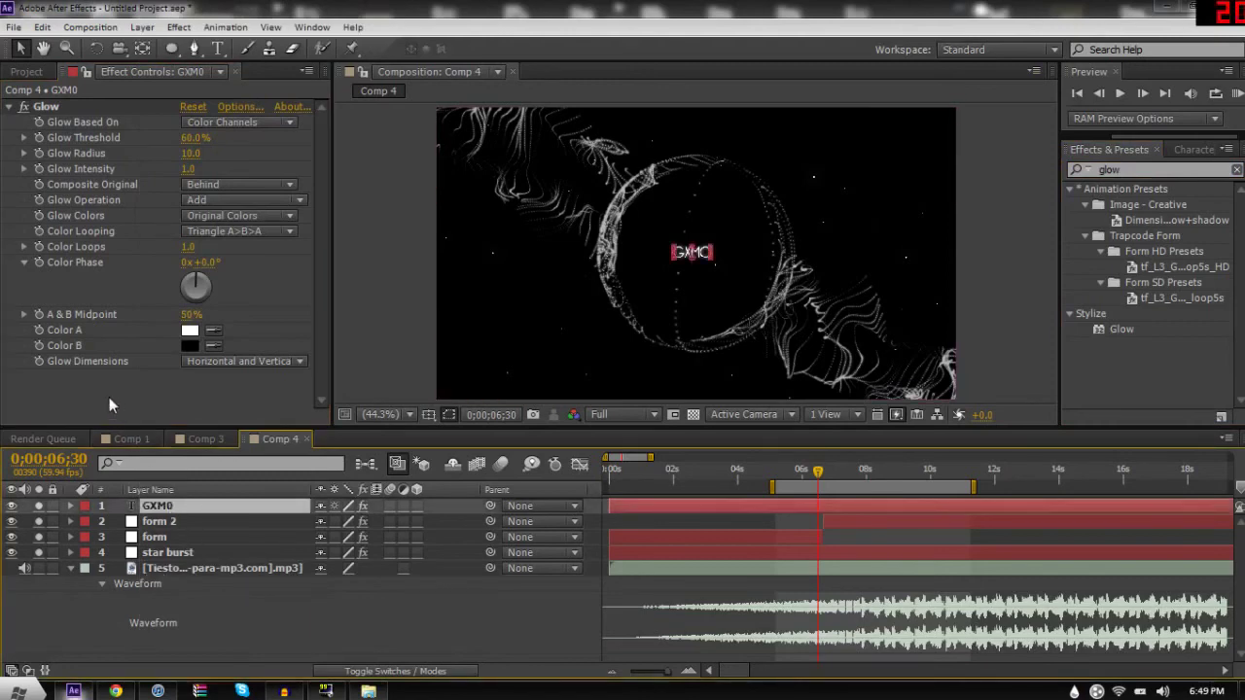
right_click(109, 397)
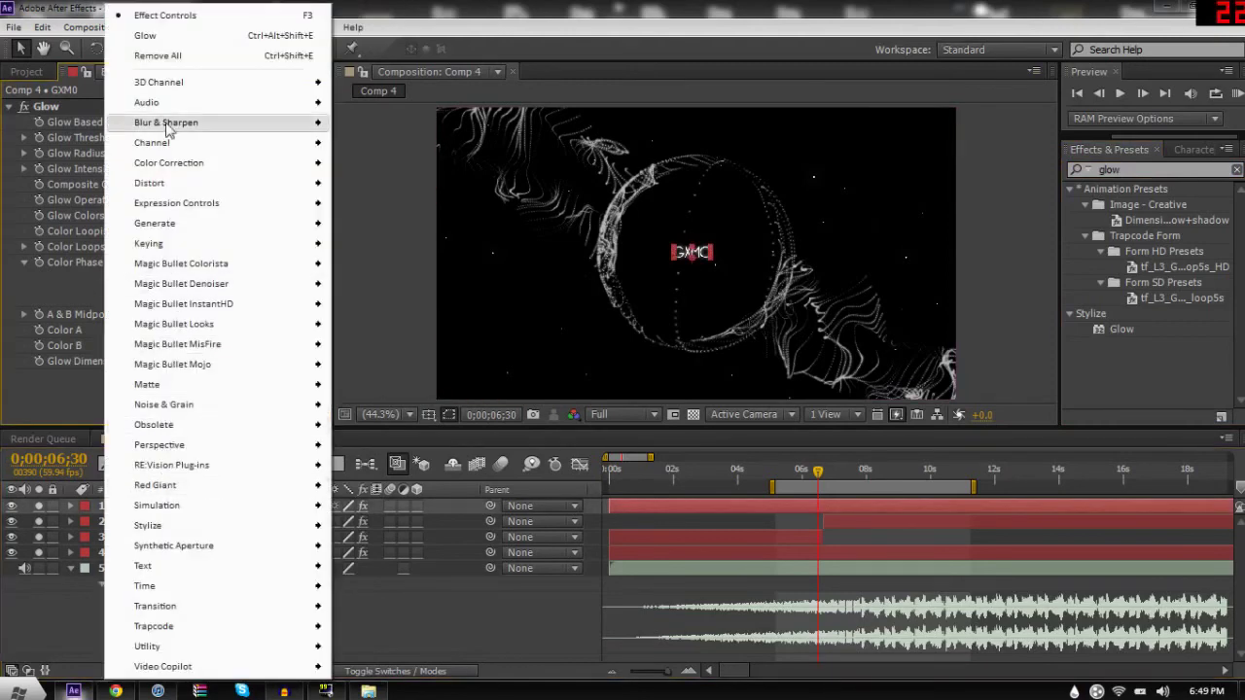
mouse_move(168, 164)
left_click(408, 407)
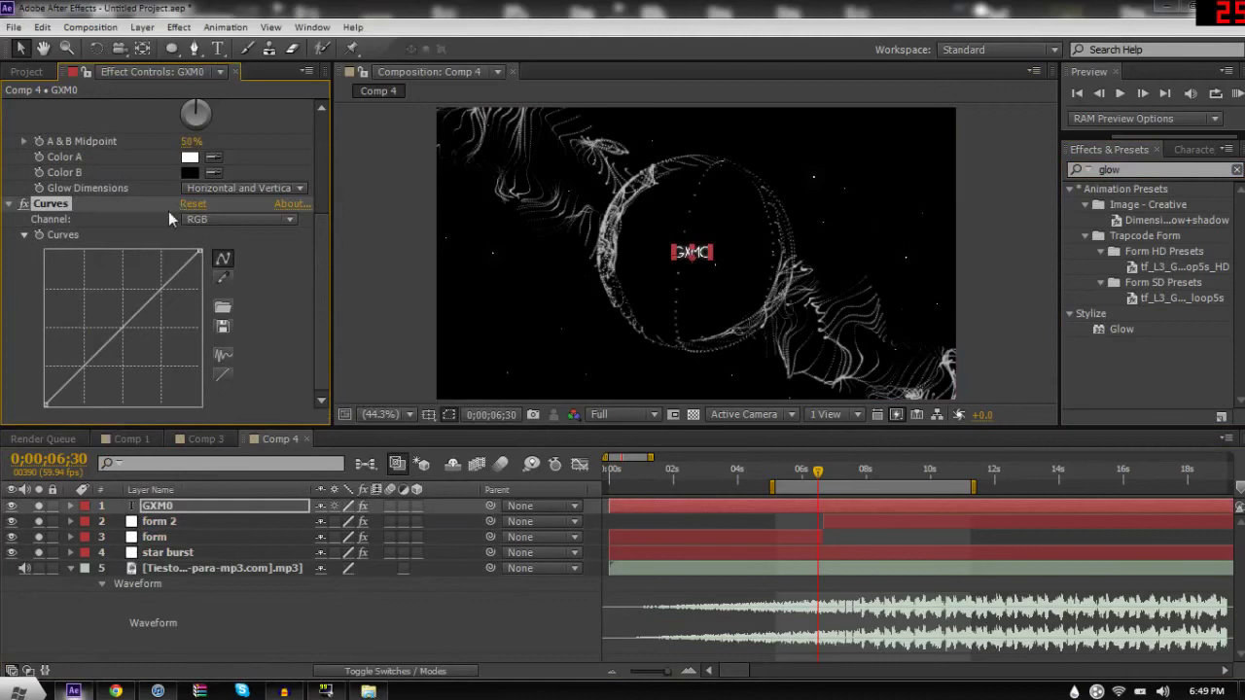
left_click_drag(123, 328, 127, 362)
left_click_drag(154, 313, 156, 279)
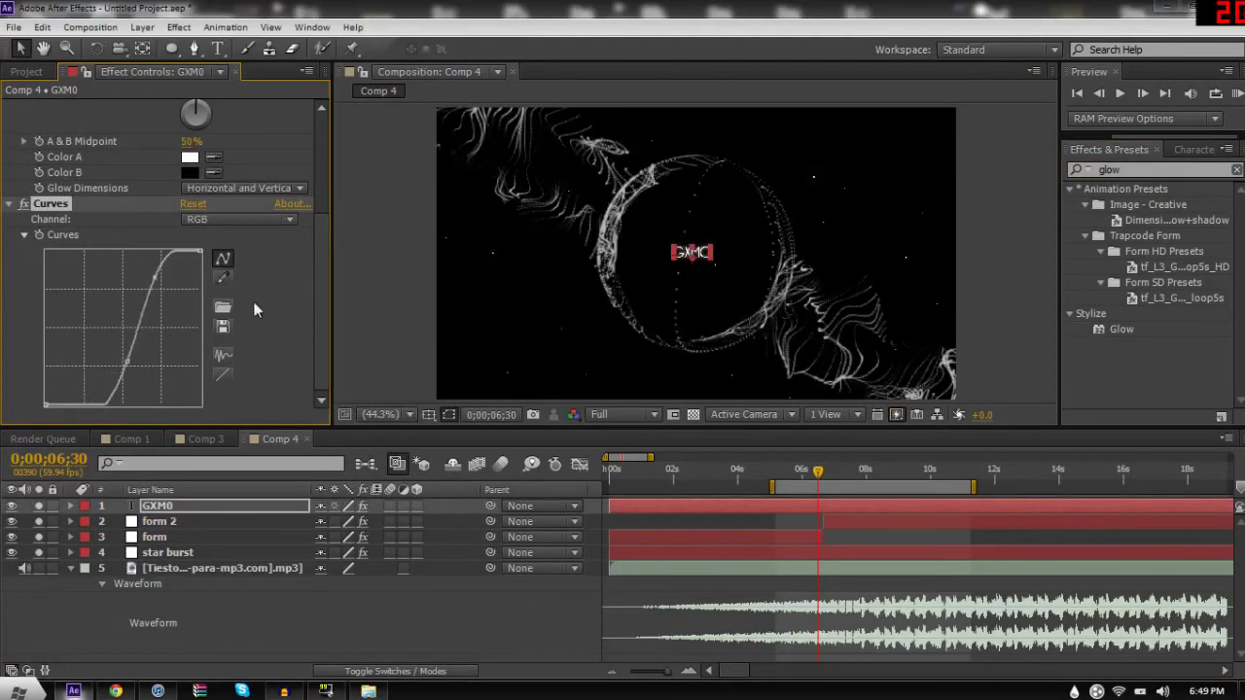
left_click(584, 603)
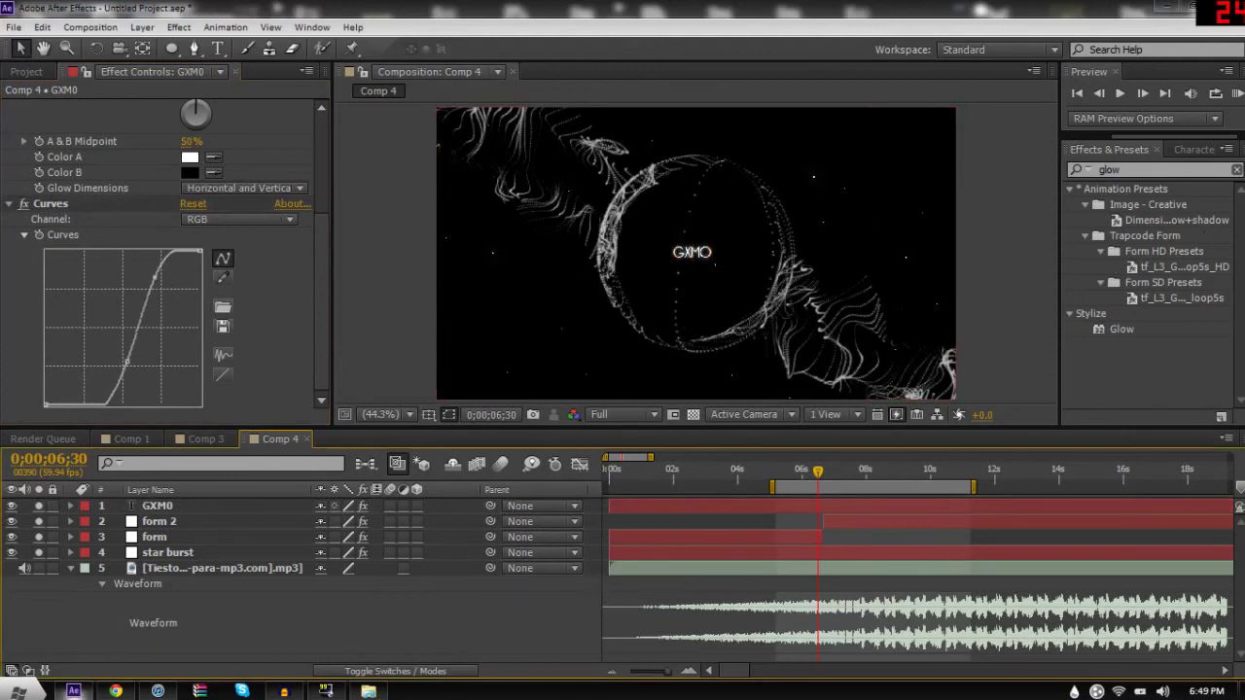
Step: Collapse Curves and preview Comp 4, stopping at 0;00;11;02
left_click(11, 205)
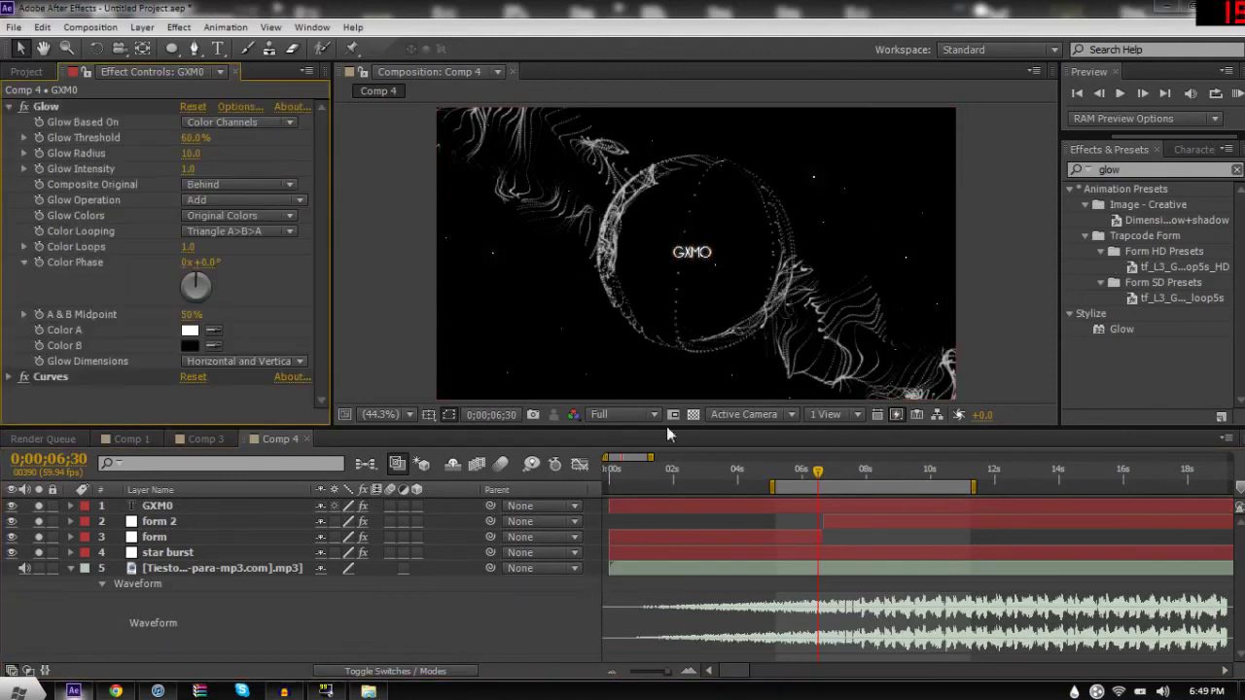
key("space")
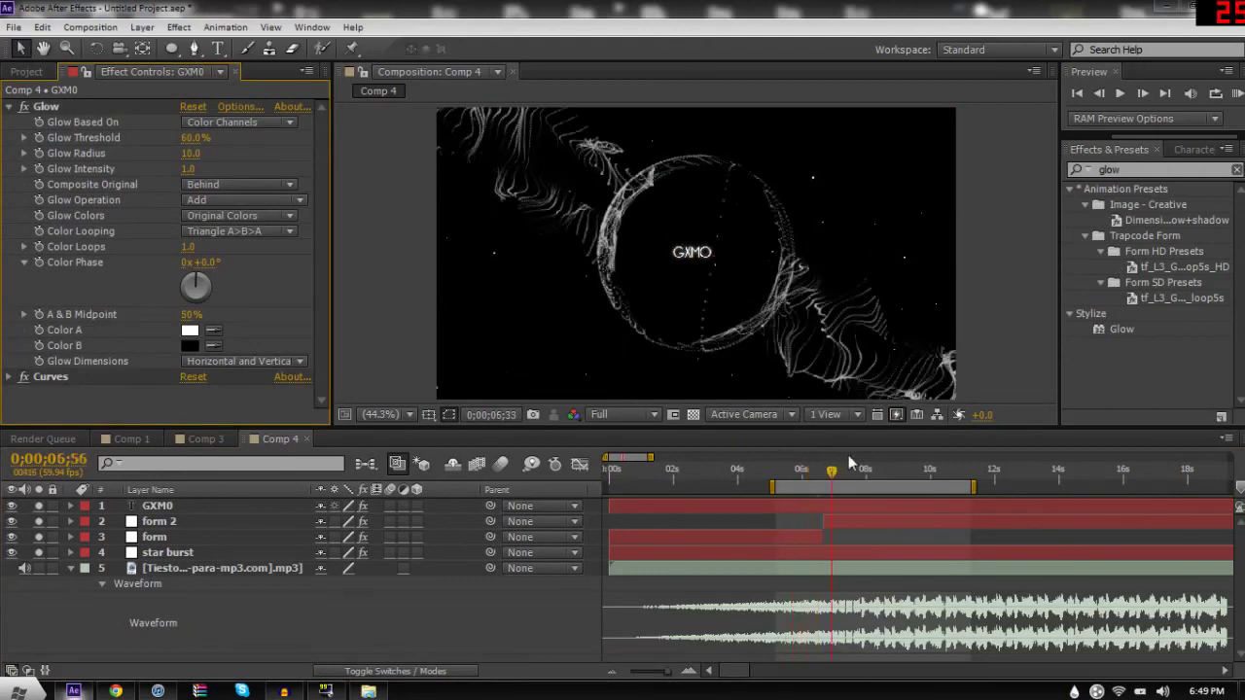
left_click(962, 453)
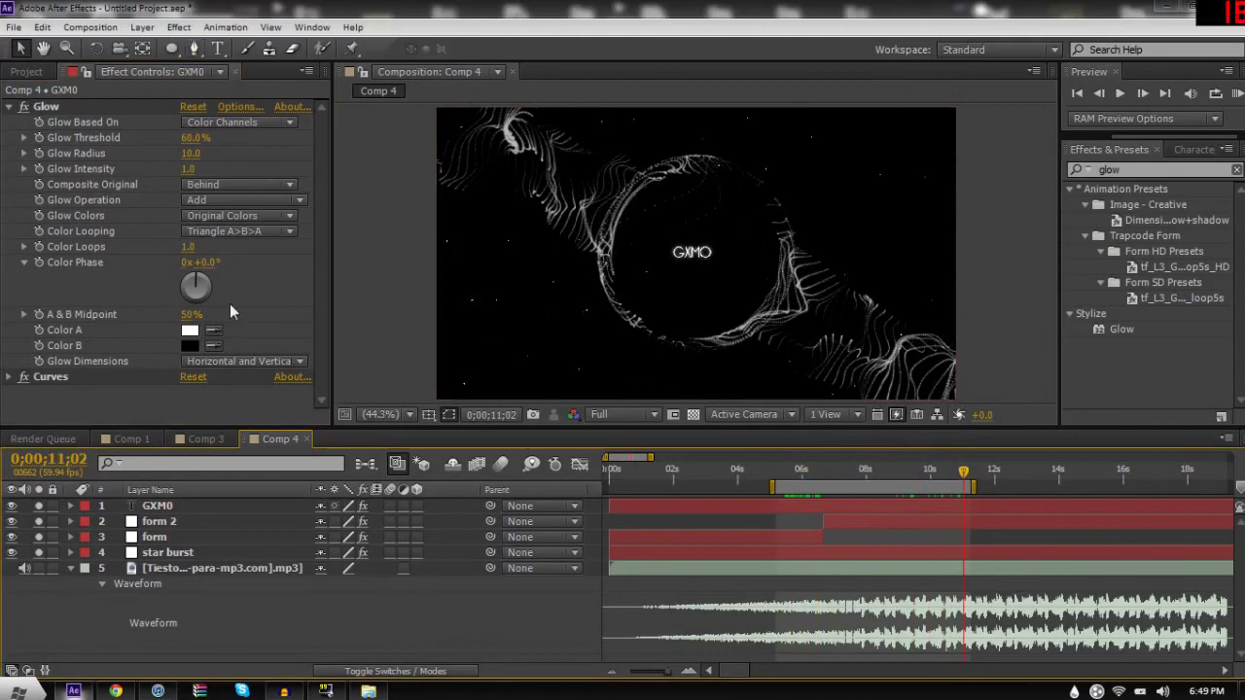
Step: Advance Comp 1 to around ten seconds, then minimise After Effects
left_click(129, 439)
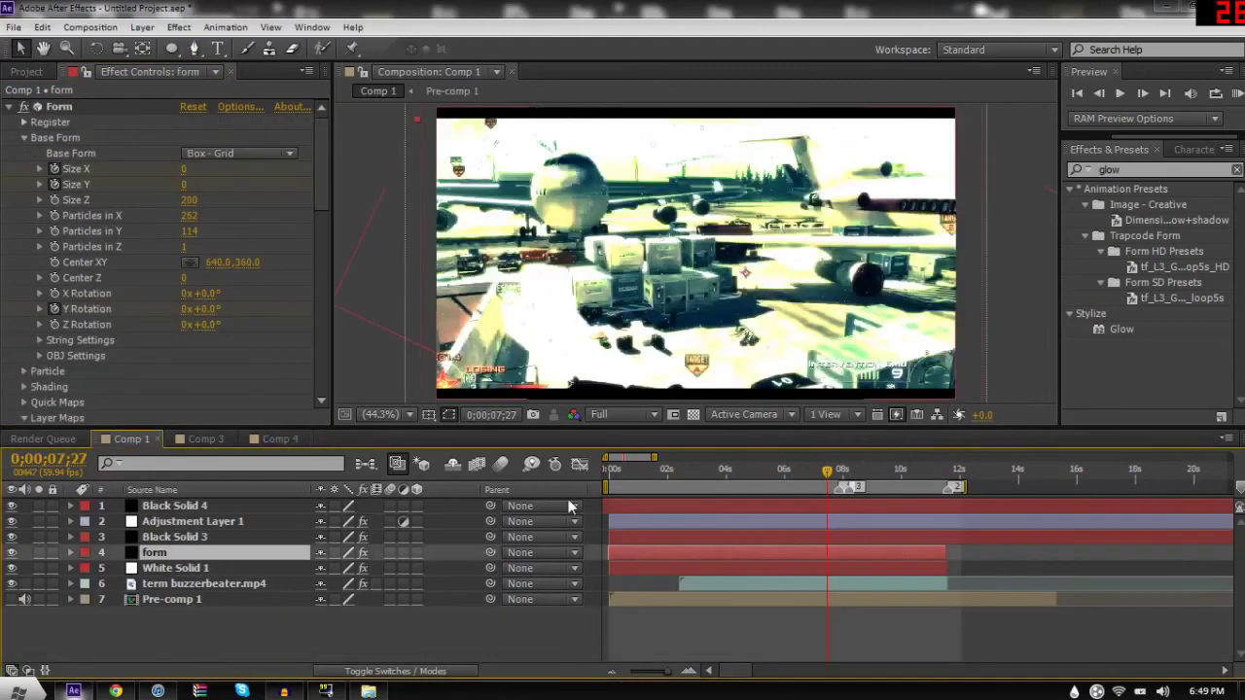
left_click(860, 469)
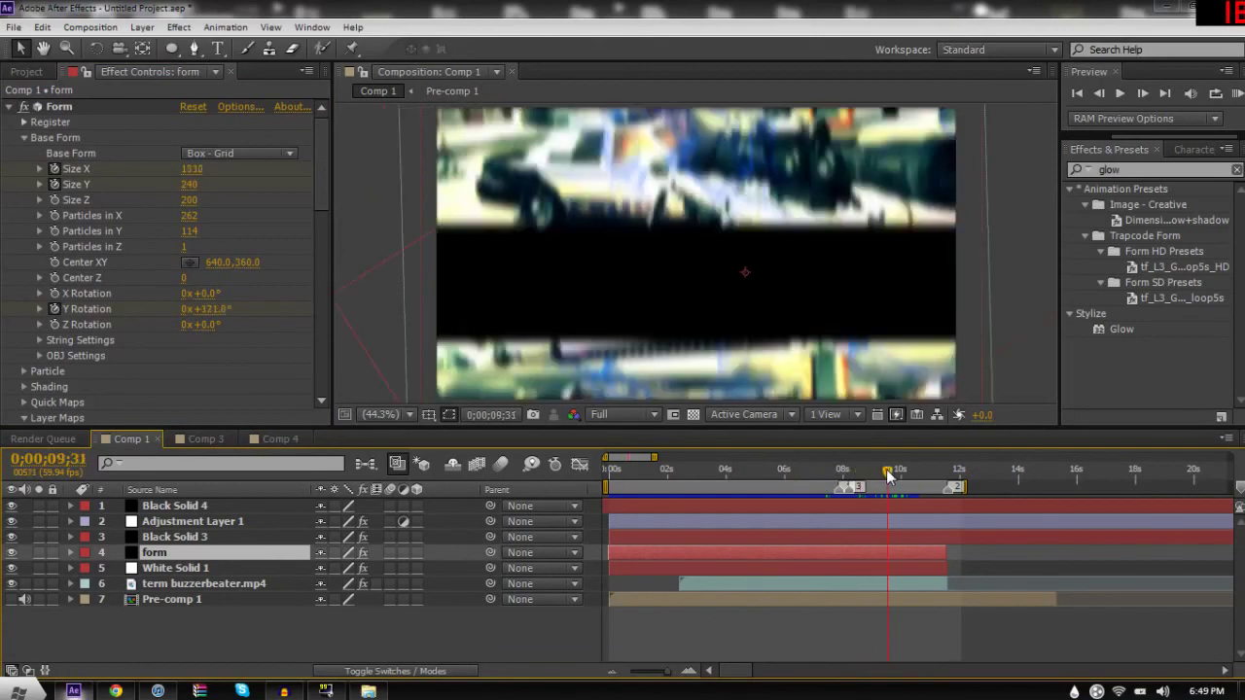
left_click_drag(887, 469, 912, 468)
left_click(1153, 8)
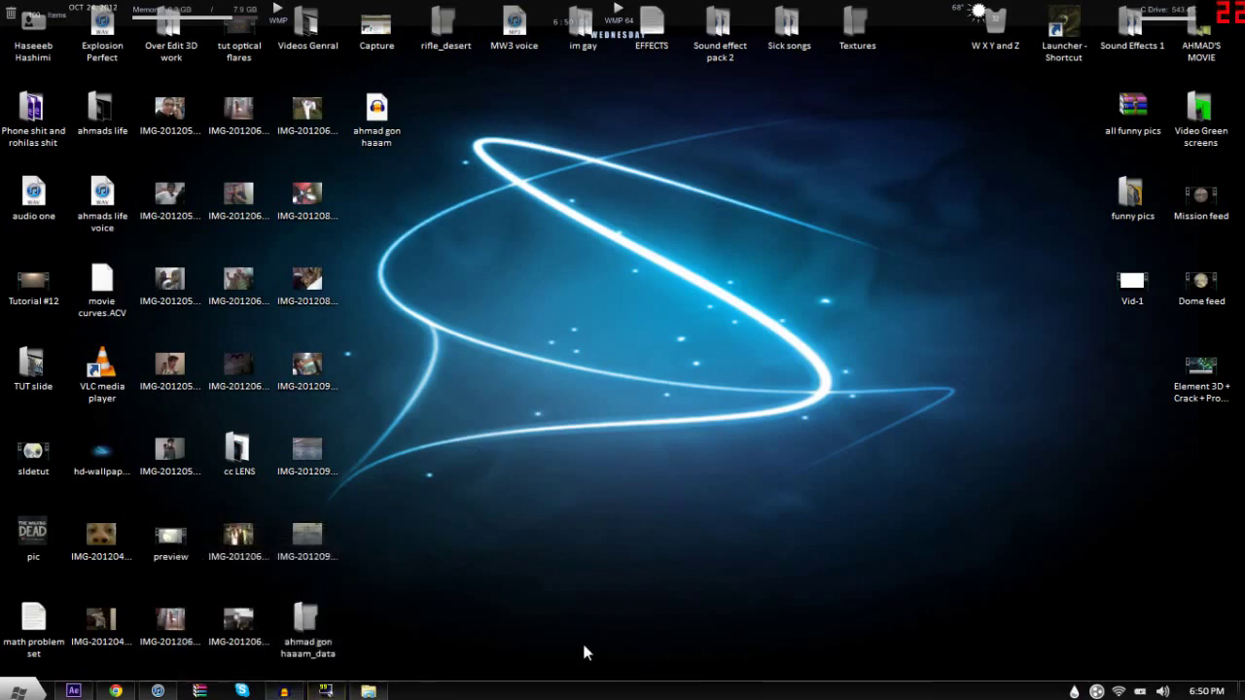
Step: Refresh the desktop, toggle its icons back into view, and restore the Audacity window
right_click(522, 551)
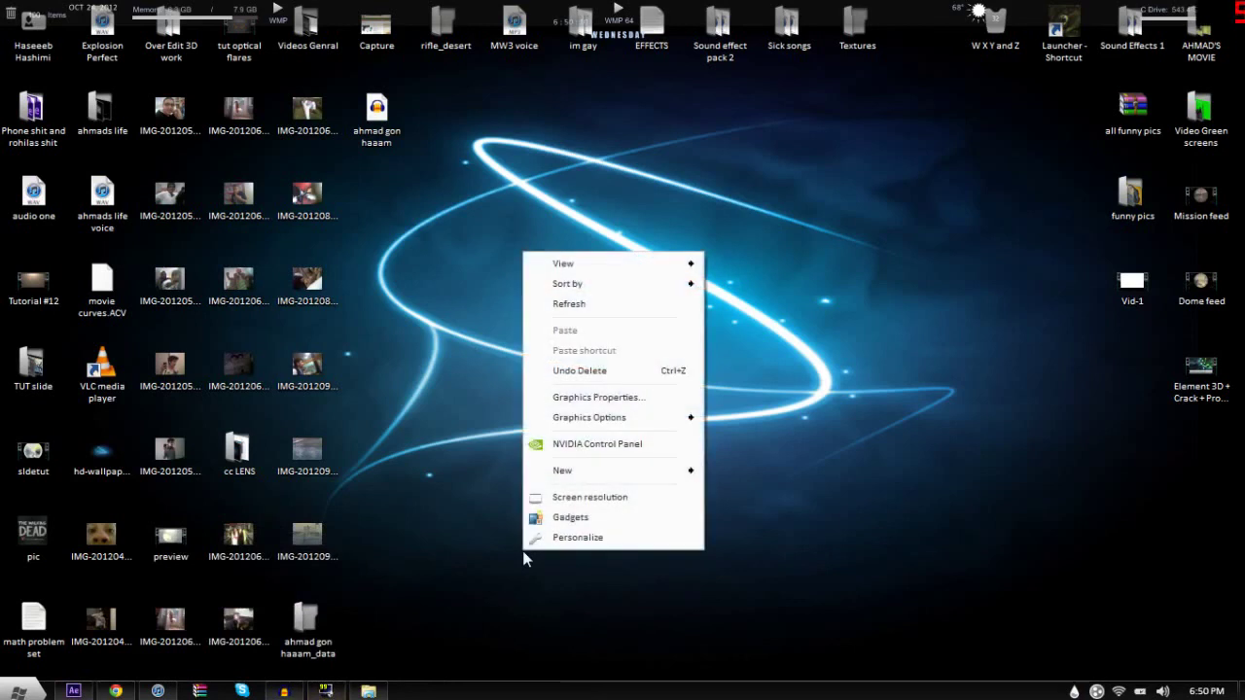
left_click(586, 309)
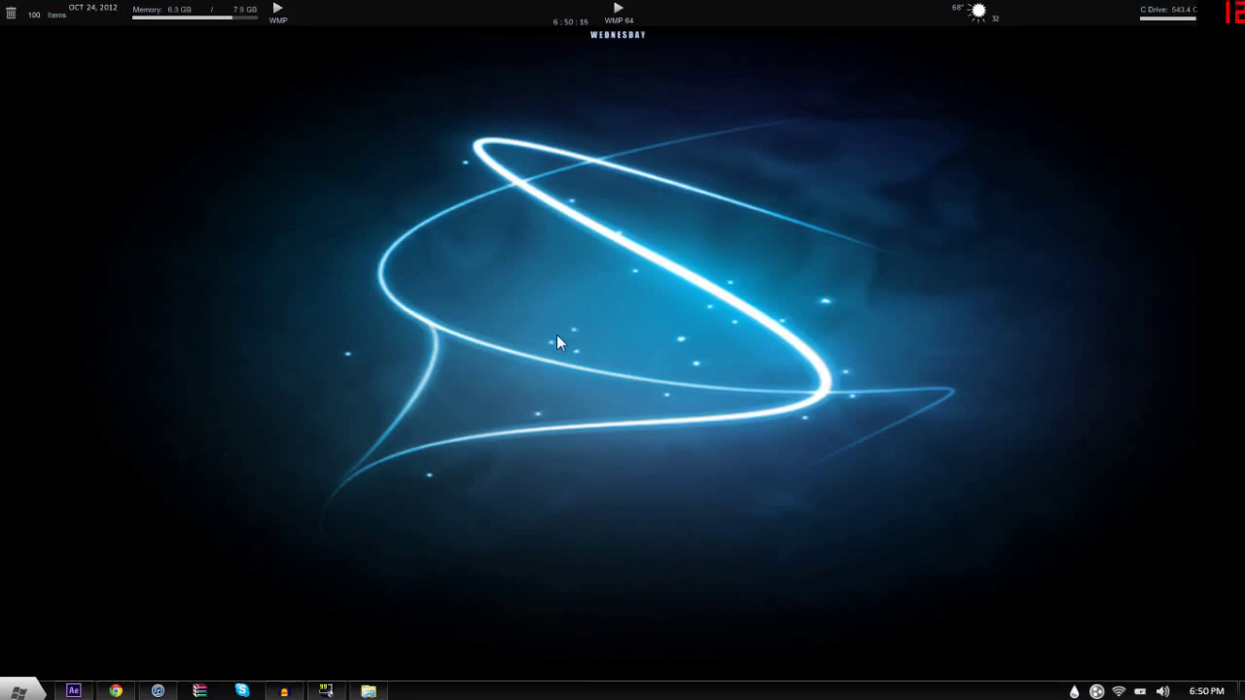
double_click(399, 200)
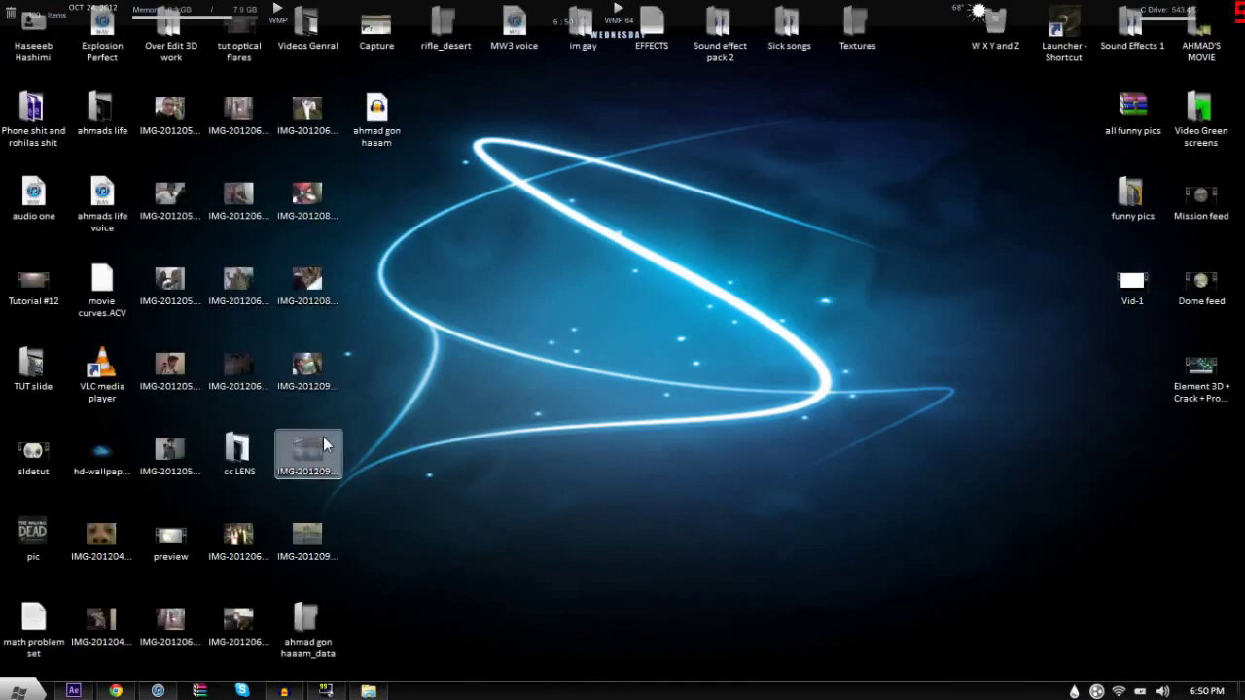
left_click(355, 692)
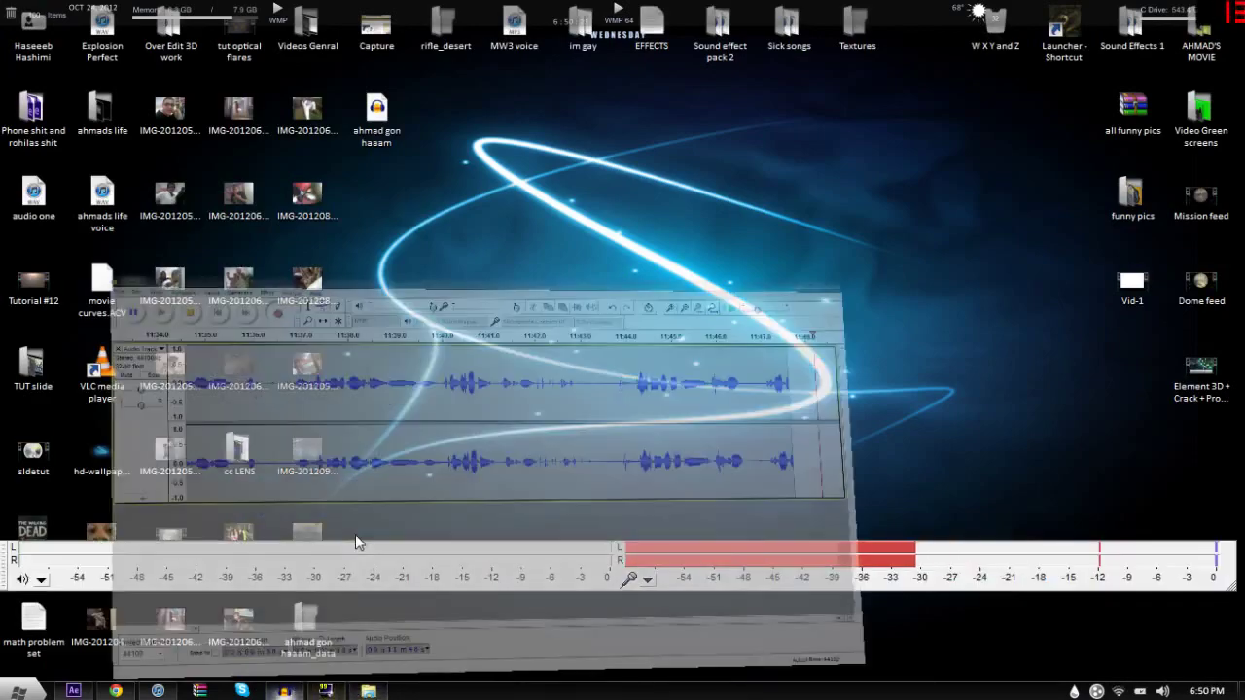